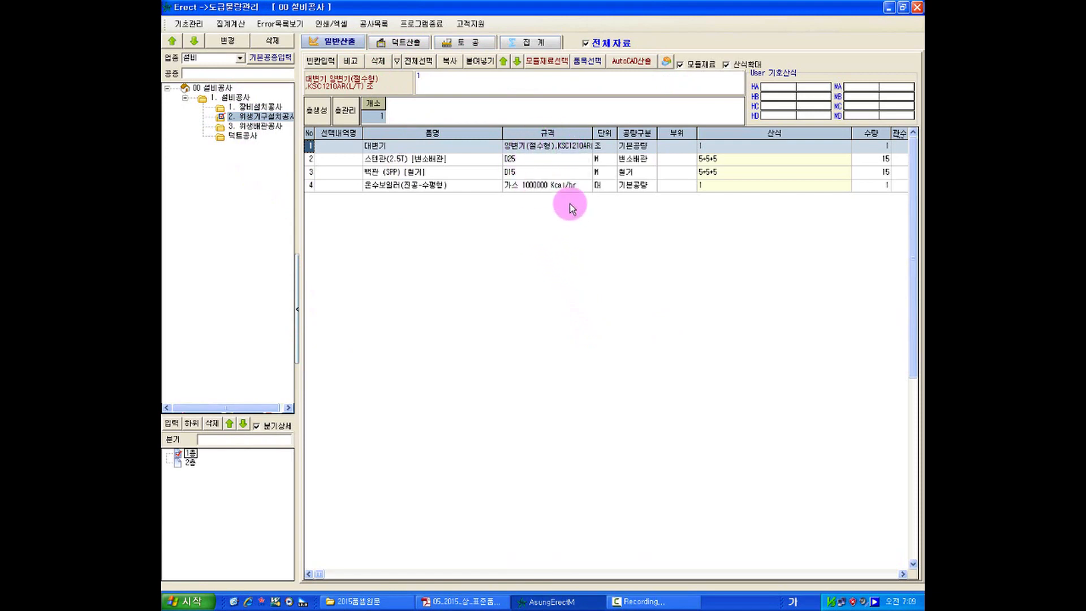
# Step: Open the item lookup and try to add a duplicate of the 대변기 item 양변기(절수형),KSC1210AR(L/T)
pyautogui.click(588, 68)
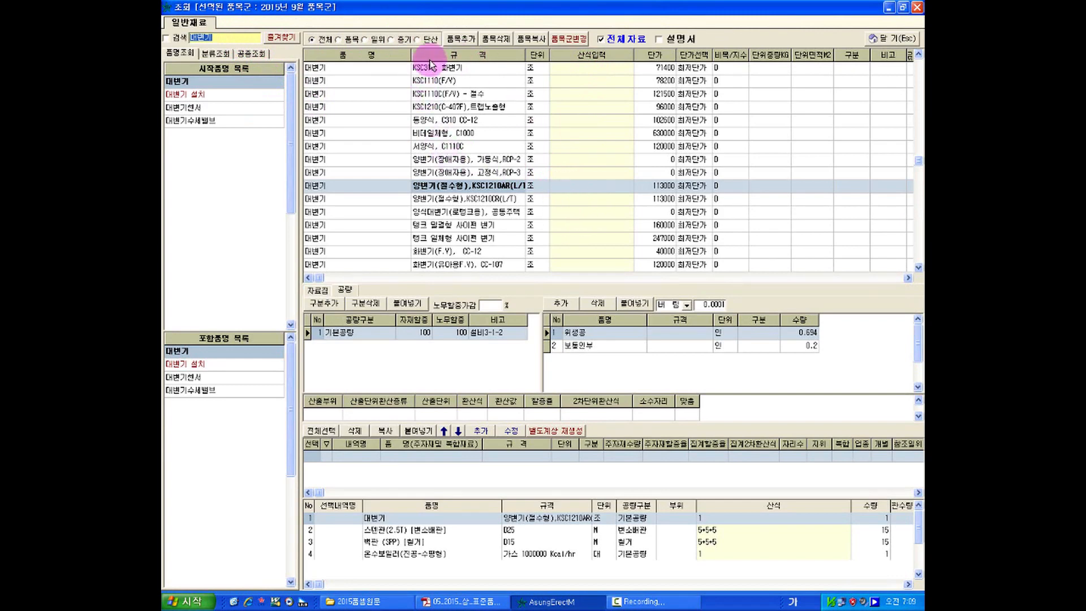
pyautogui.click(457, 39)
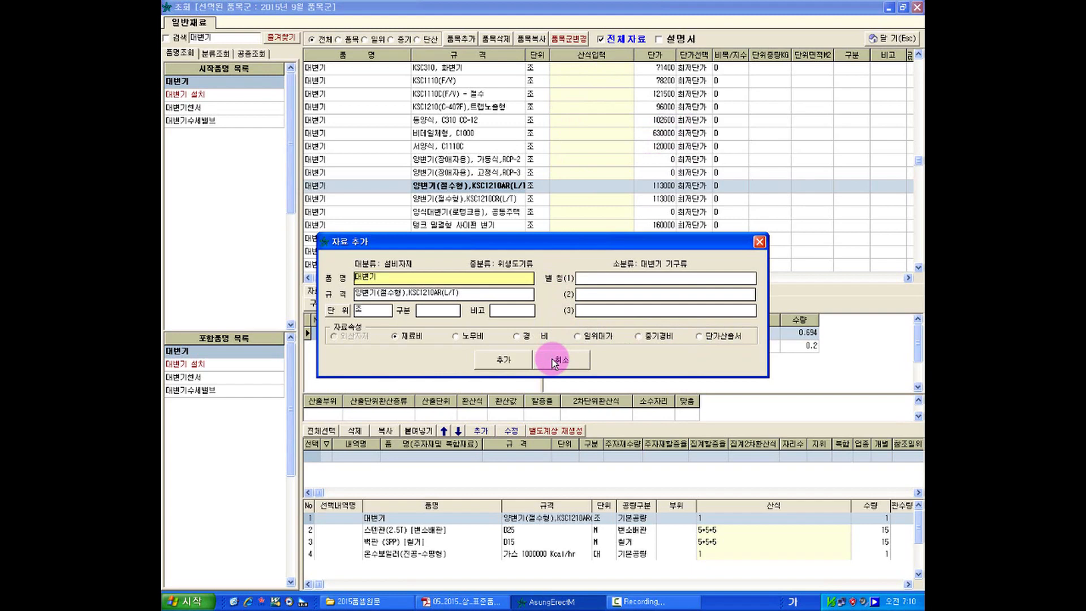
pyautogui.click(503, 361)
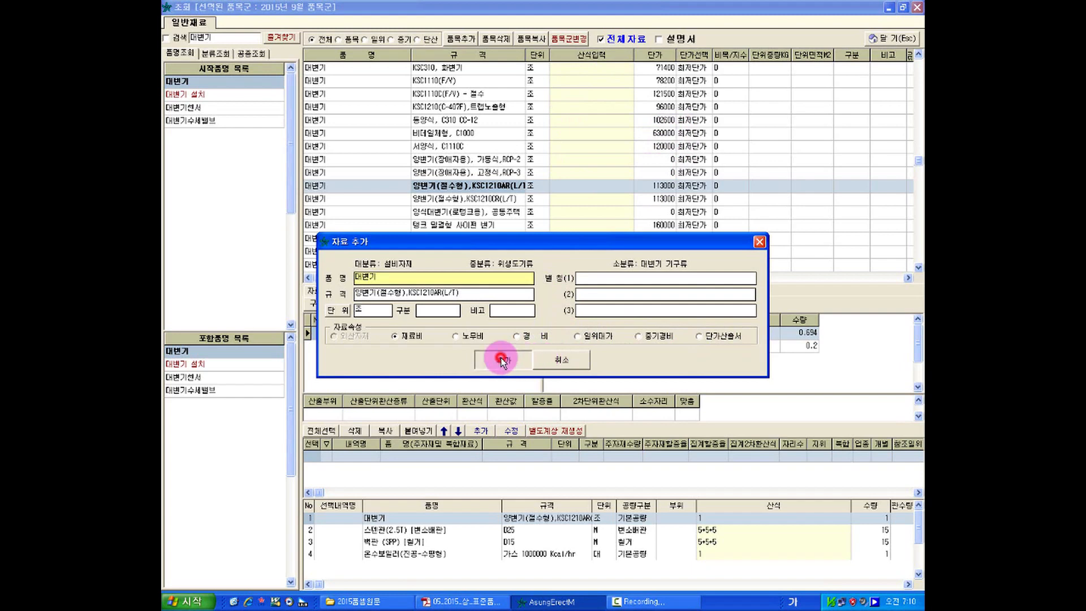
pyautogui.click(543, 320)
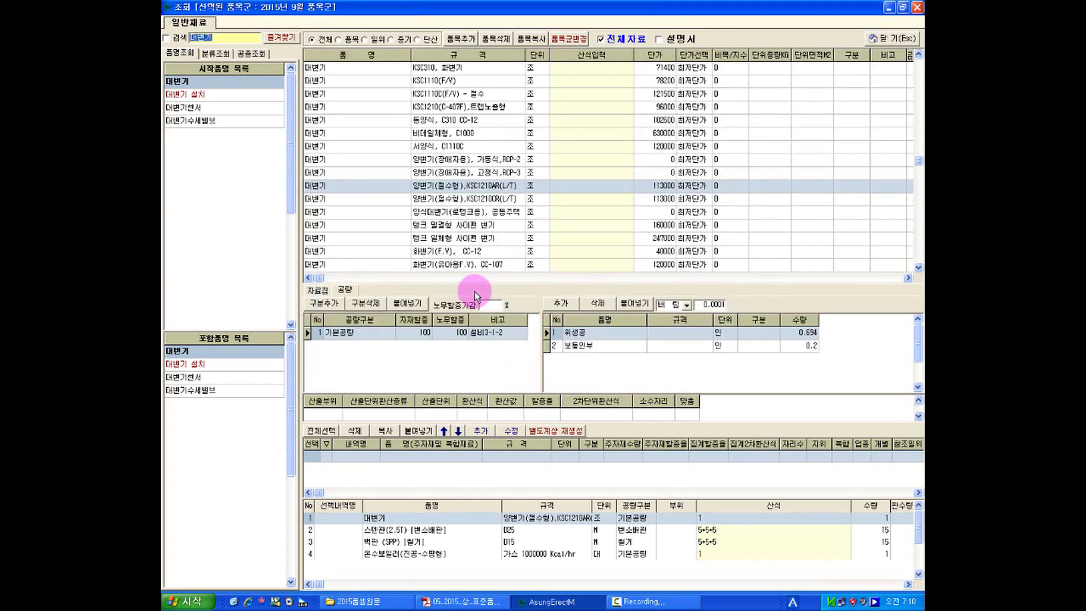
# Step: Add a 대변기 item with 111 appended to its specification, as 양변기(절수형),KSC1210AR(L/T)111, with unit 조
pyautogui.click(461, 39)
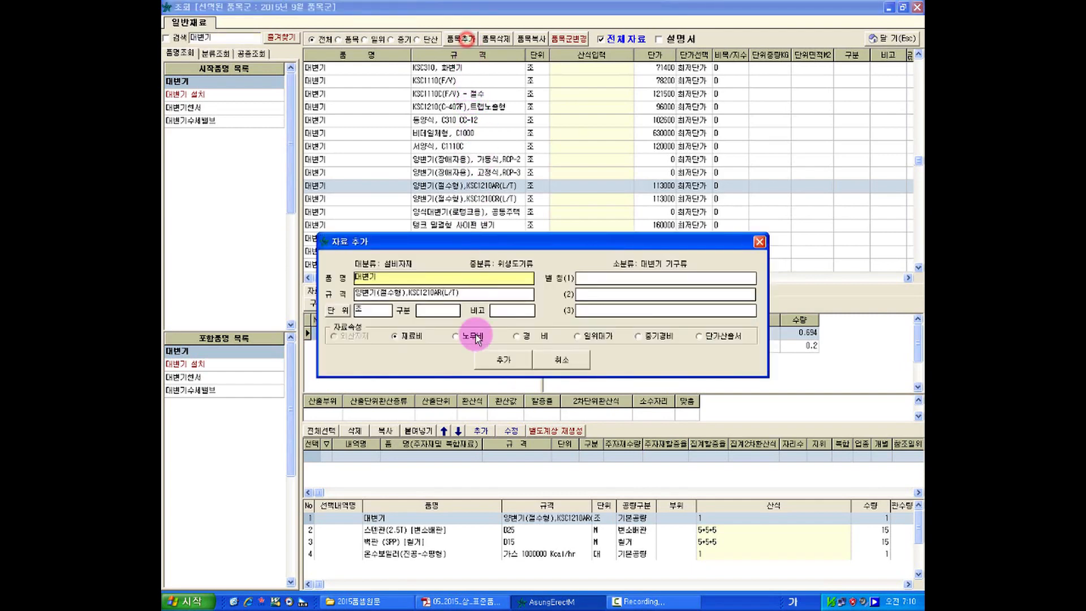
pyautogui.click(475, 294)
pyautogui.write('111')
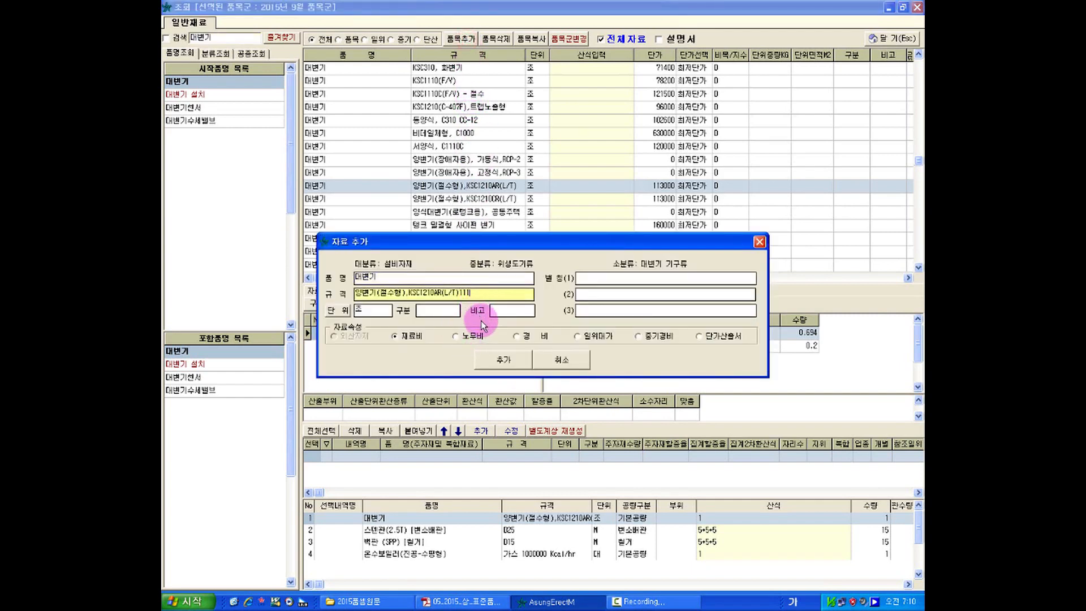
pyautogui.click(499, 360)
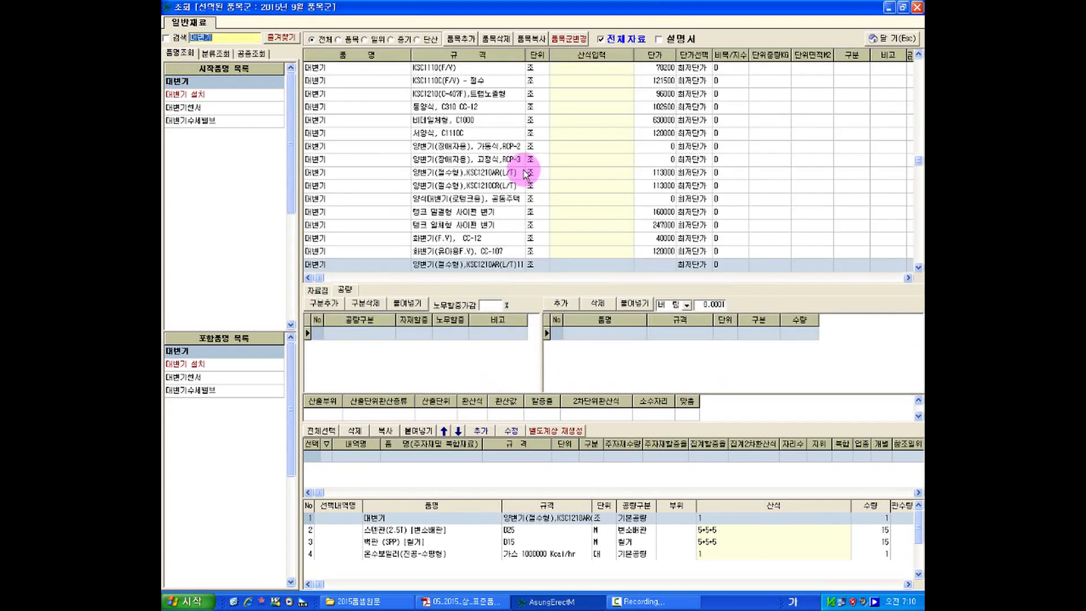
# Step: Examine the price source (자료집) and labor quantity (공량) data of the newly added 대변기 item
pyautogui.click(318, 291)
pyautogui.click(416, 265)
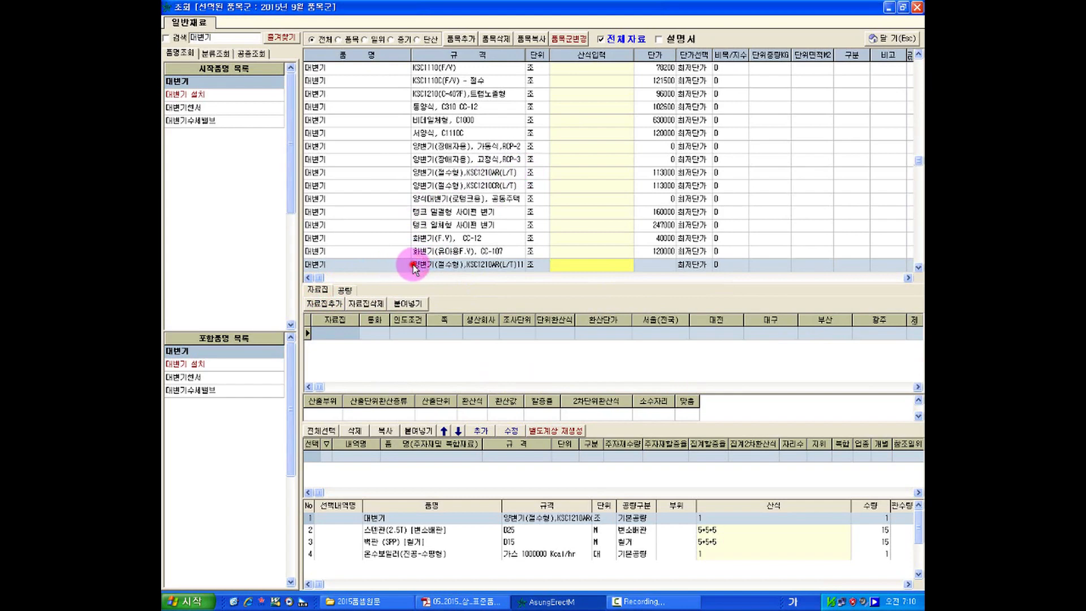
pyautogui.click(345, 291)
pyautogui.click(322, 291)
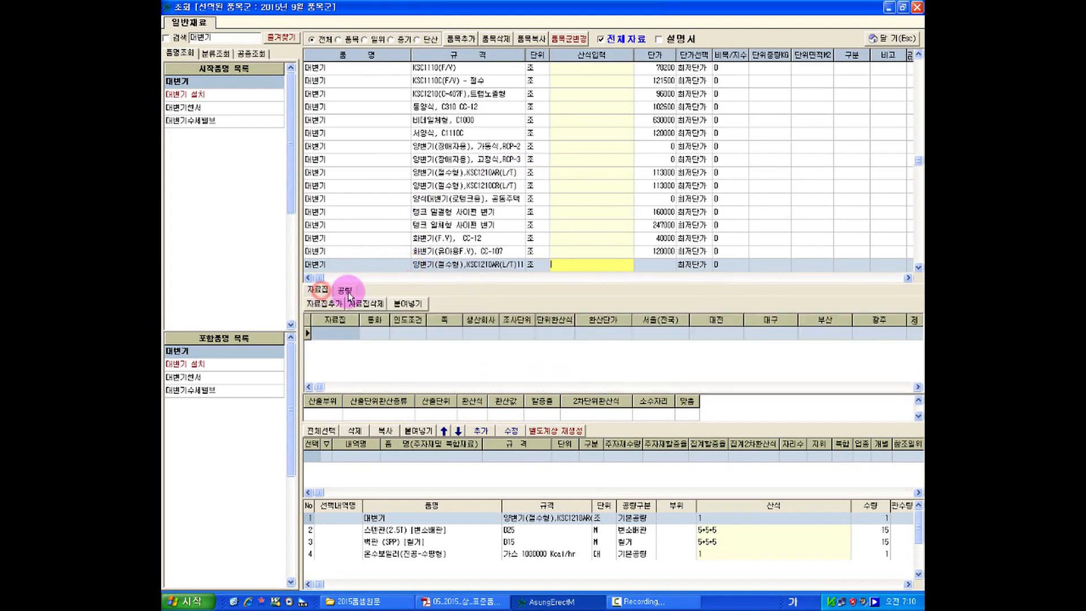
pyautogui.click(345, 291)
pyautogui.click(320, 291)
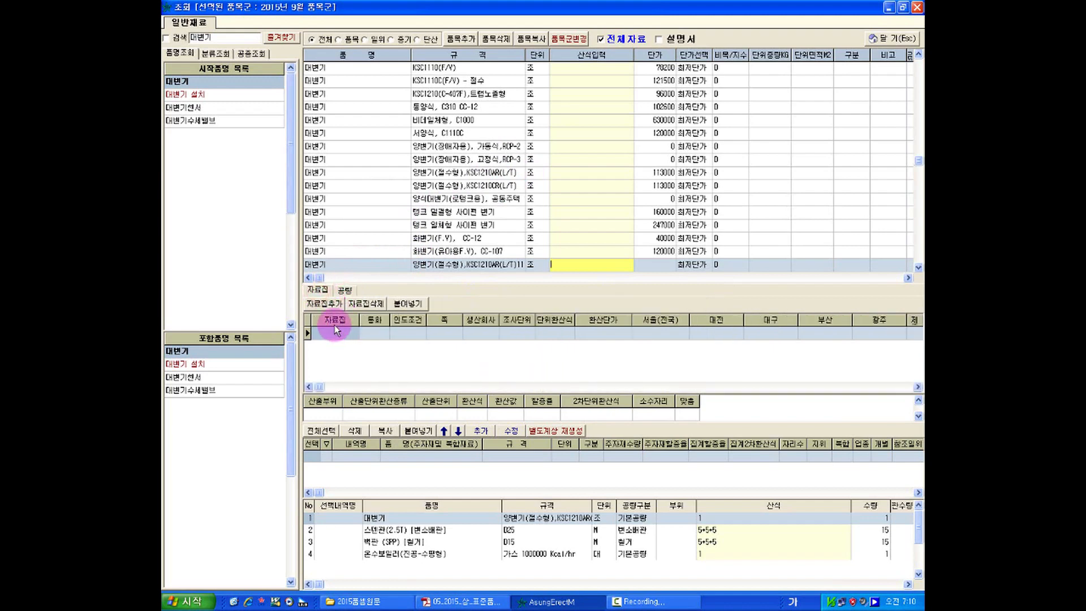
pyautogui.click(382, 337)
pyautogui.click(344, 290)
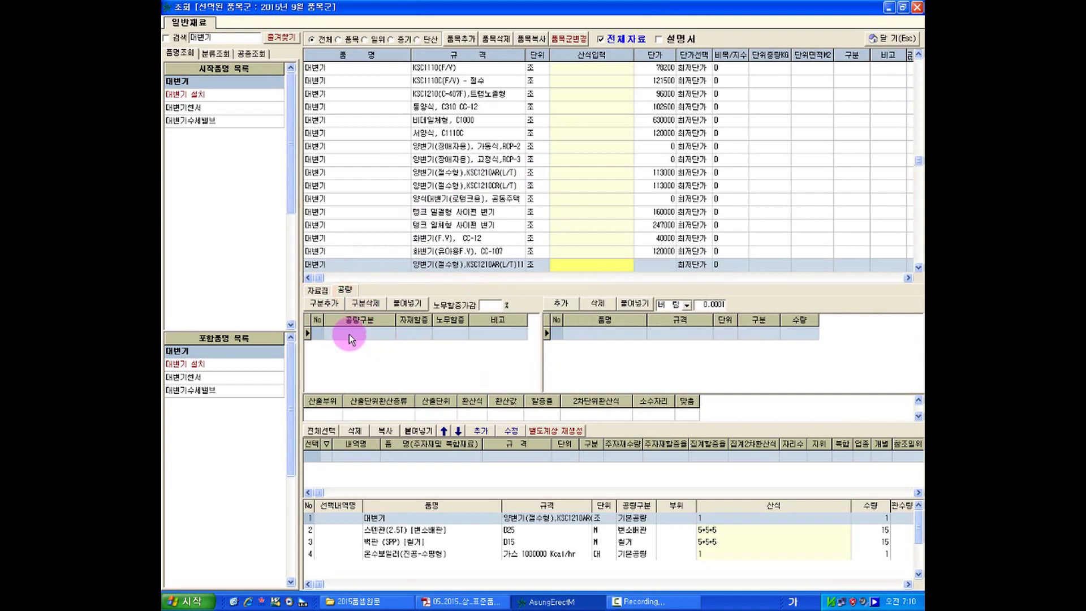
pyautogui.click(317, 290)
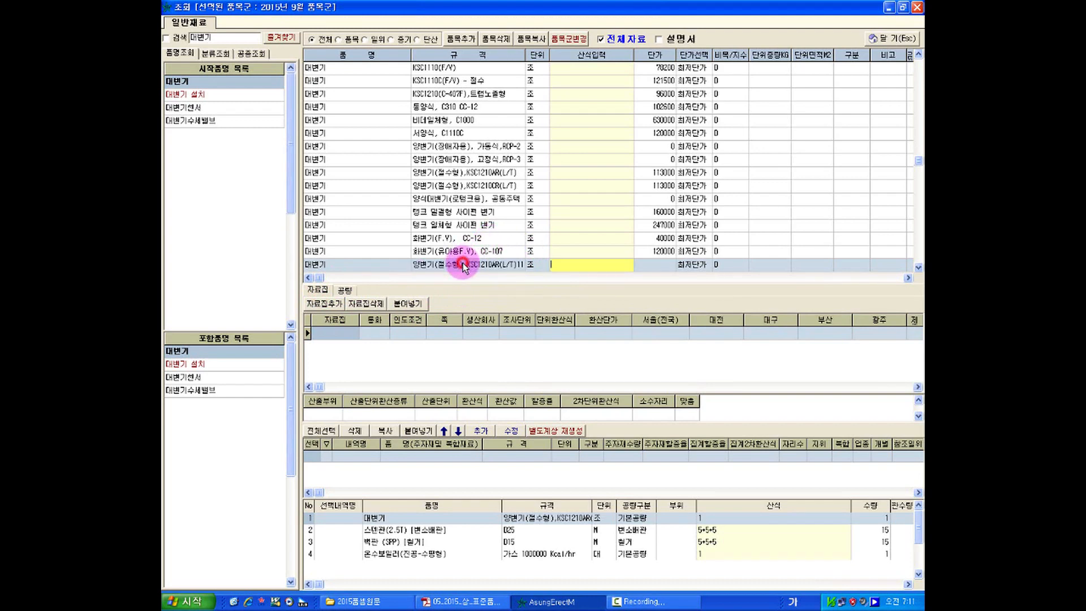
# Step: Delete the added 대변기 item whose specification ends in 111 and close the item lookup
pyautogui.click(497, 38)
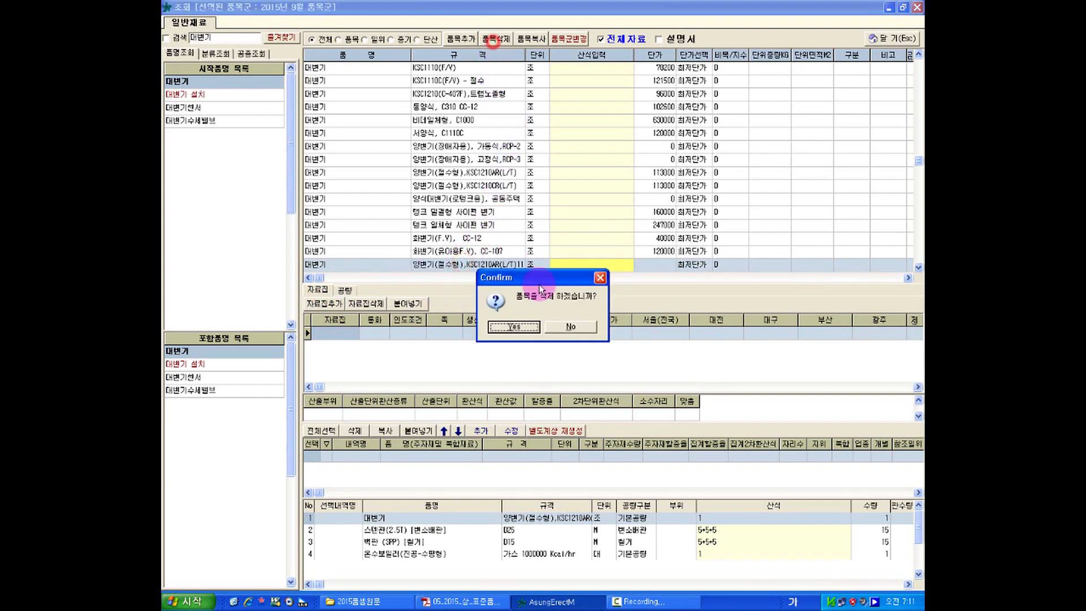
pyautogui.click(512, 327)
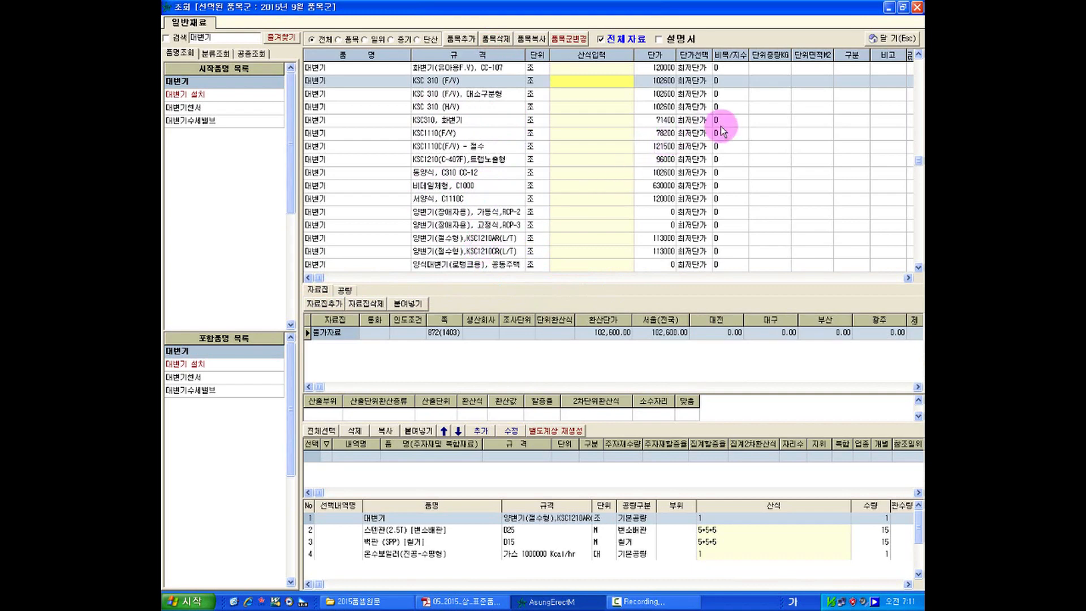
pyautogui.click(885, 39)
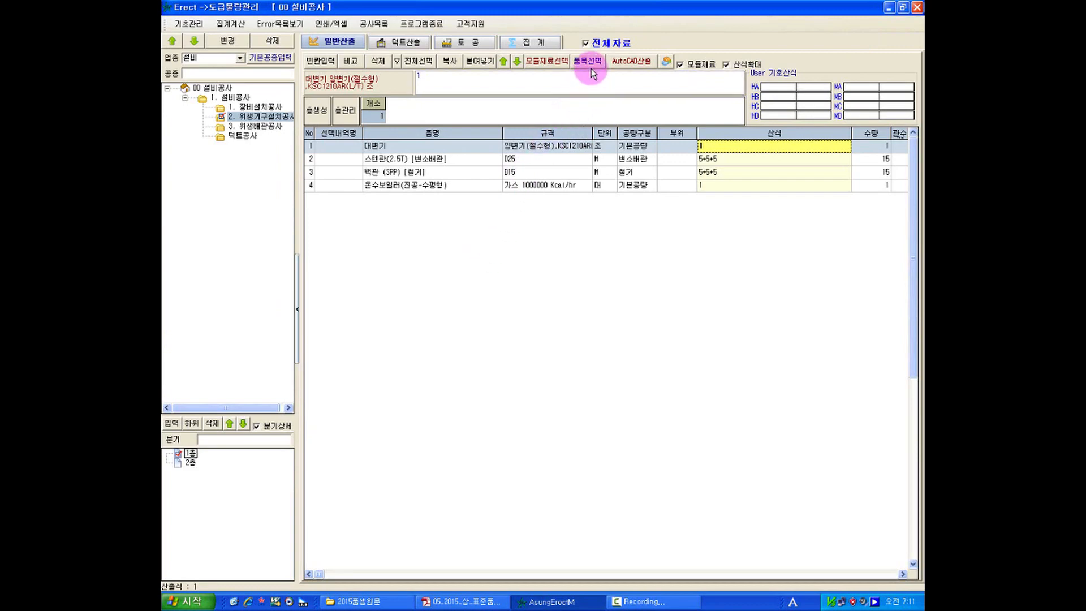
# Step: Open item management (품목 관리) in AsungCost and search for 대변기
pyautogui.click(667, 62)
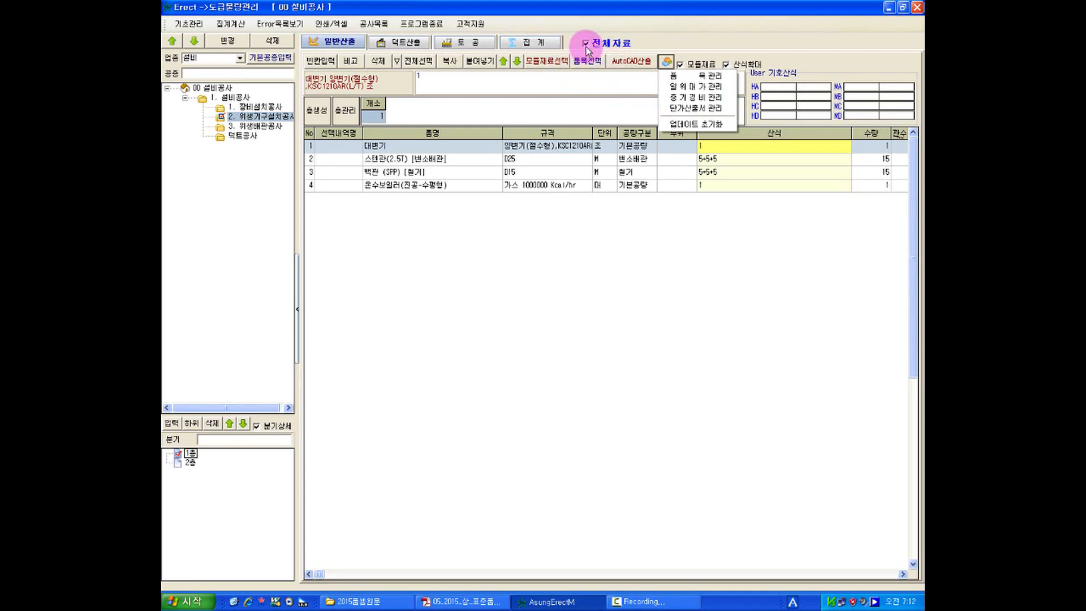
pyautogui.click(673, 78)
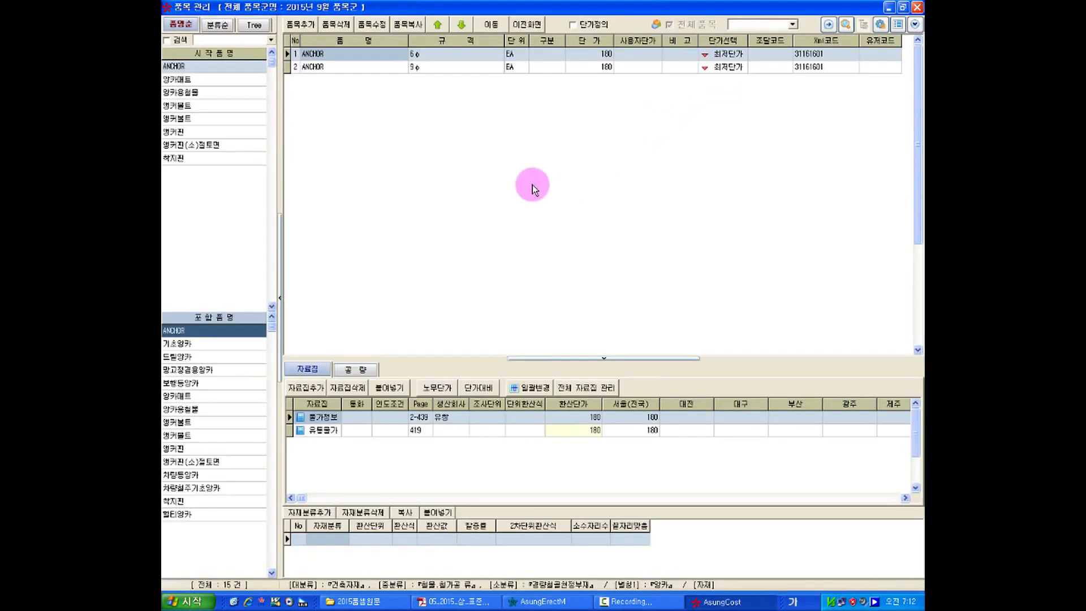
pyautogui.click(251, 40)
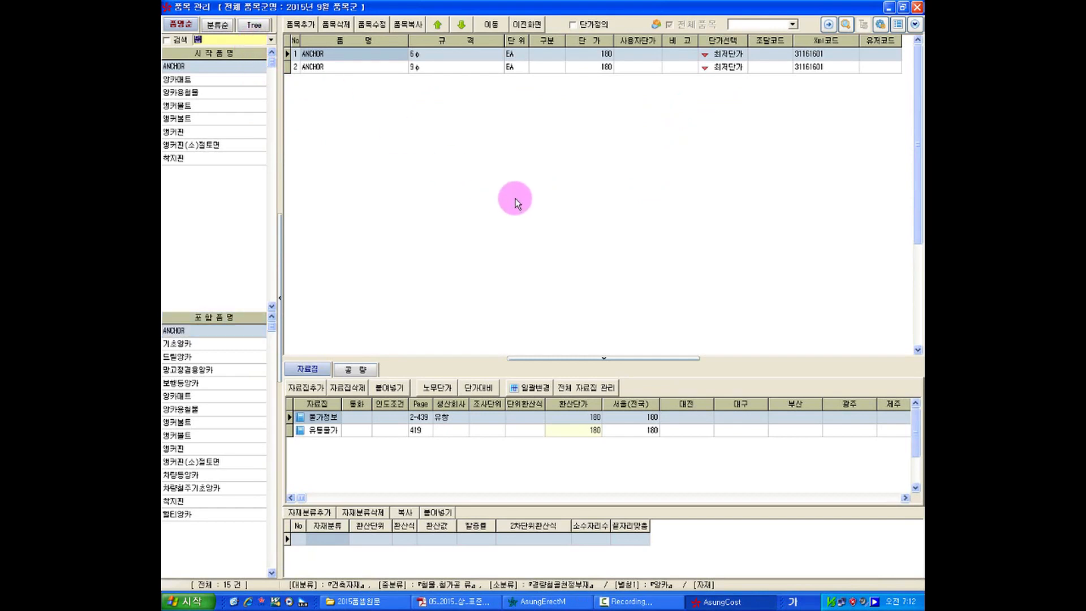
pyautogui.press('Return')
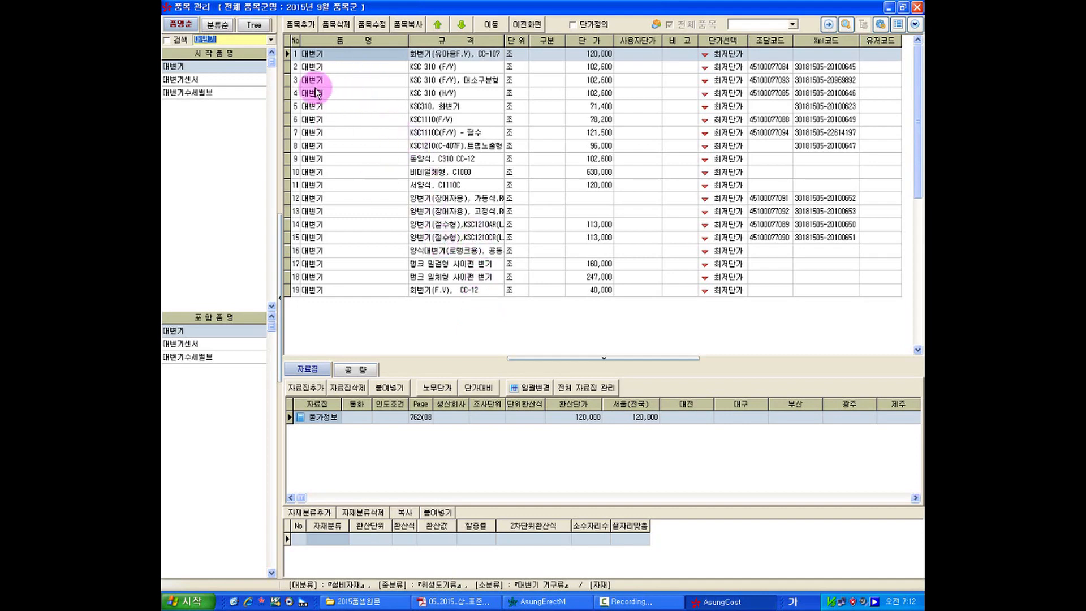
# Step: Start adding a new item and check its major, middle and minor classification and its item name
pyautogui.click(300, 25)
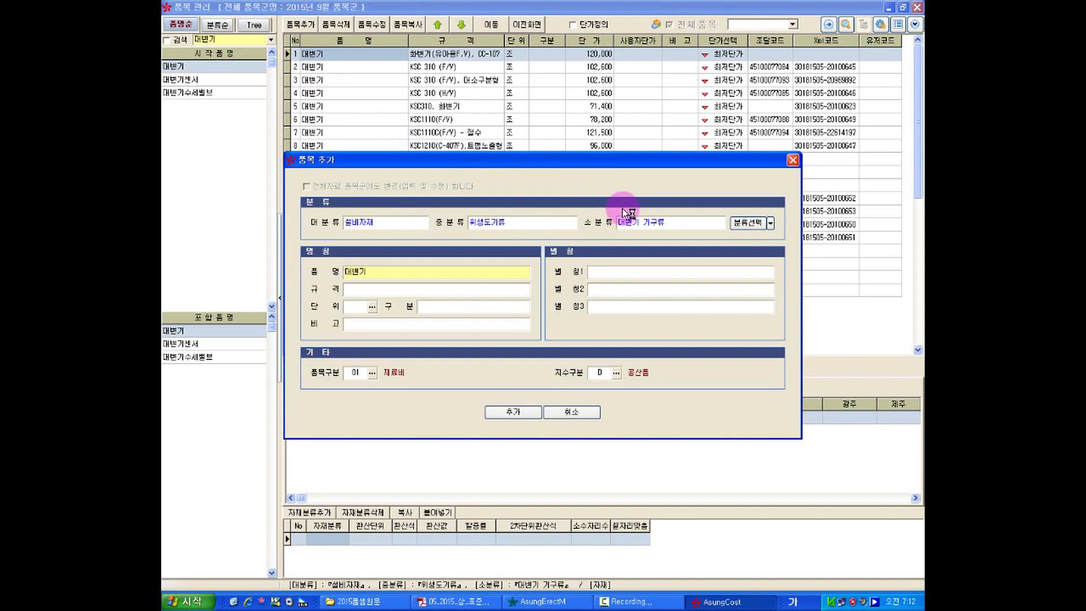
pyautogui.click(368, 219)
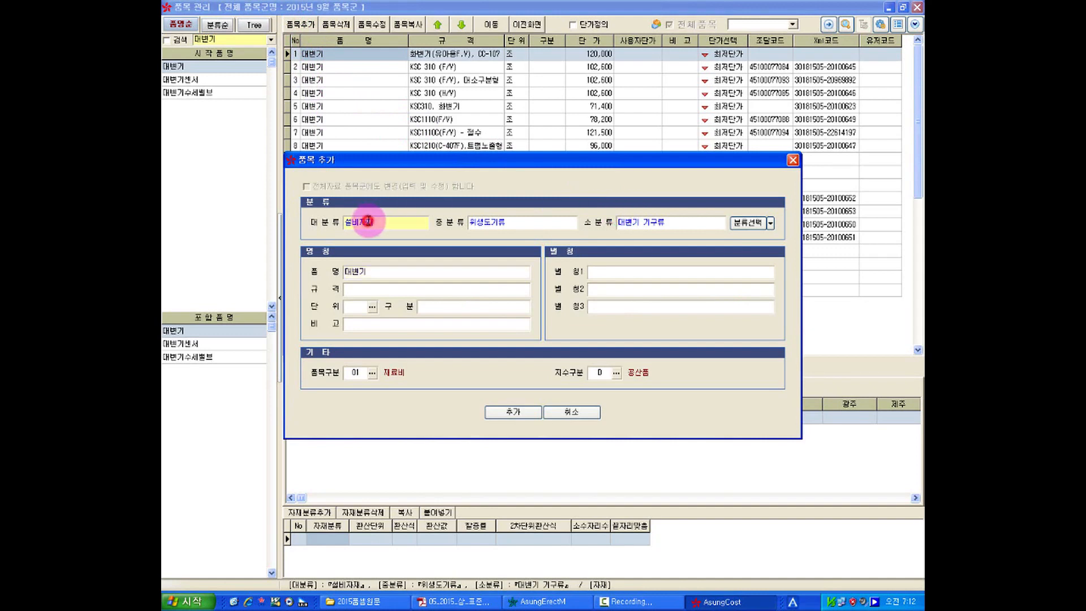
pyautogui.click(493, 221)
pyautogui.click(629, 221)
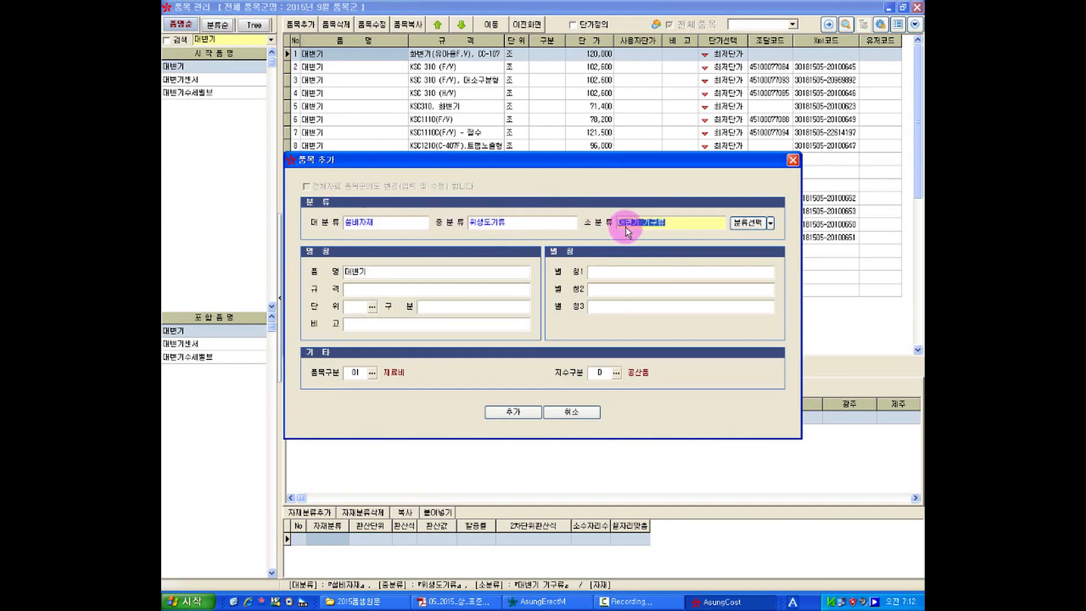
pyautogui.click(389, 271)
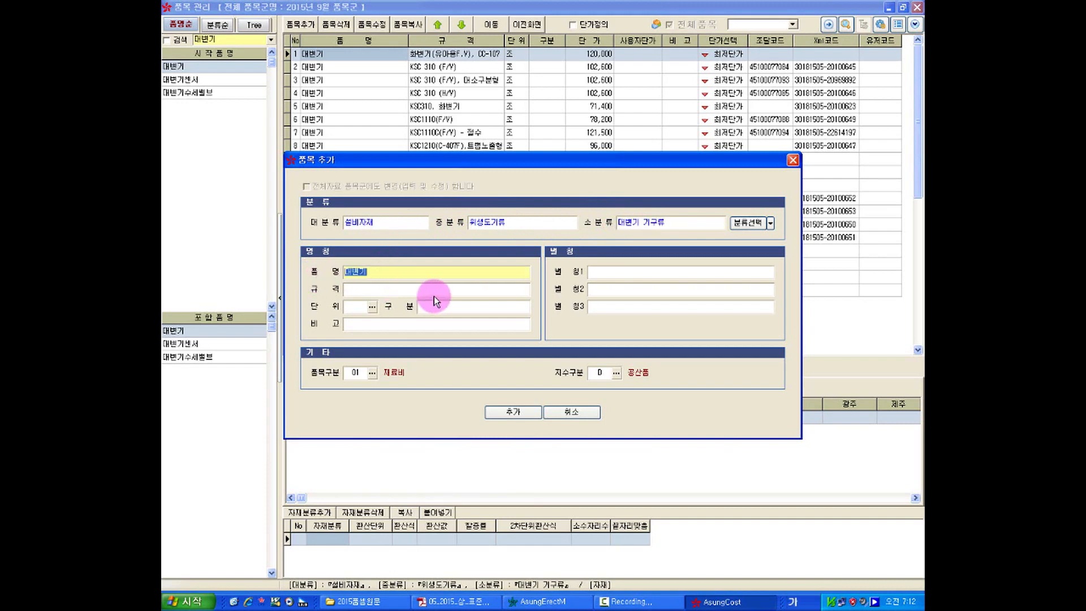
# Step: Choose the classification 대변기 기구류 under 설비자재 > 위생도기류 for the new item
pyautogui.click(744, 226)
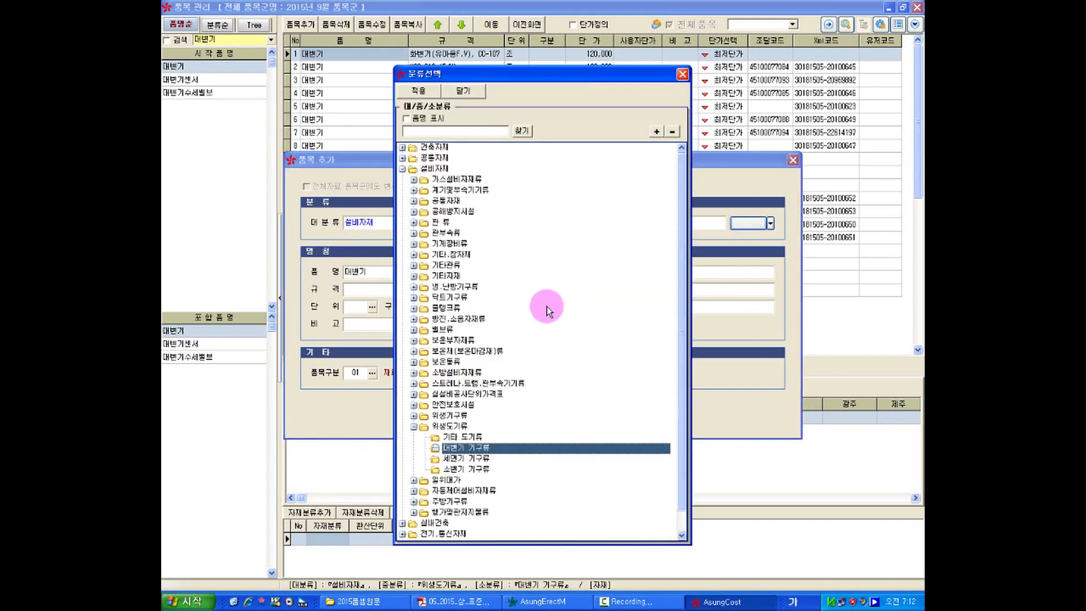
pyautogui.click(427, 169)
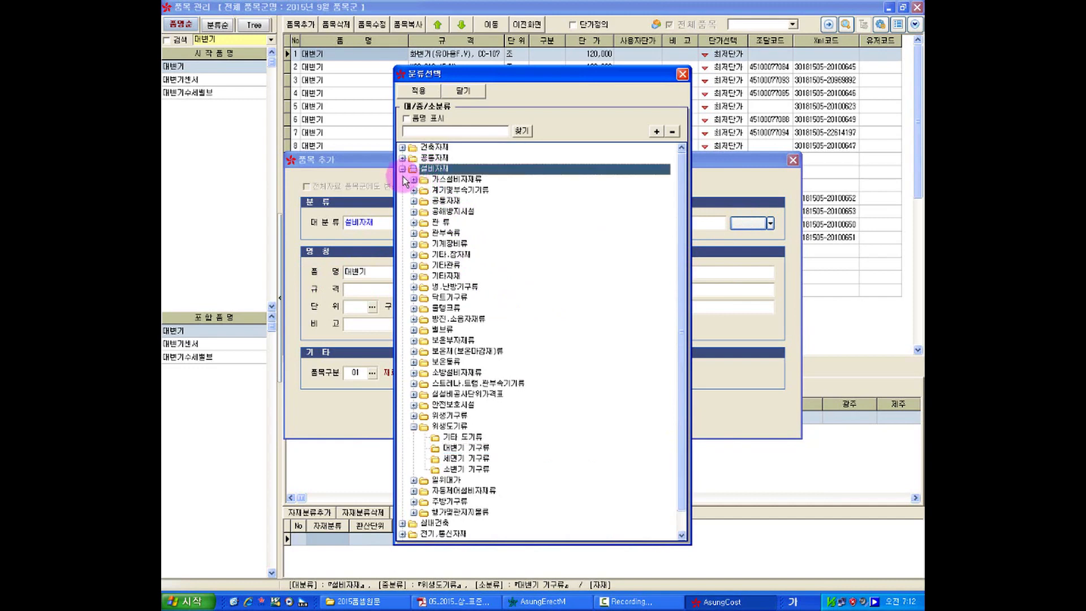
pyautogui.click(425, 180)
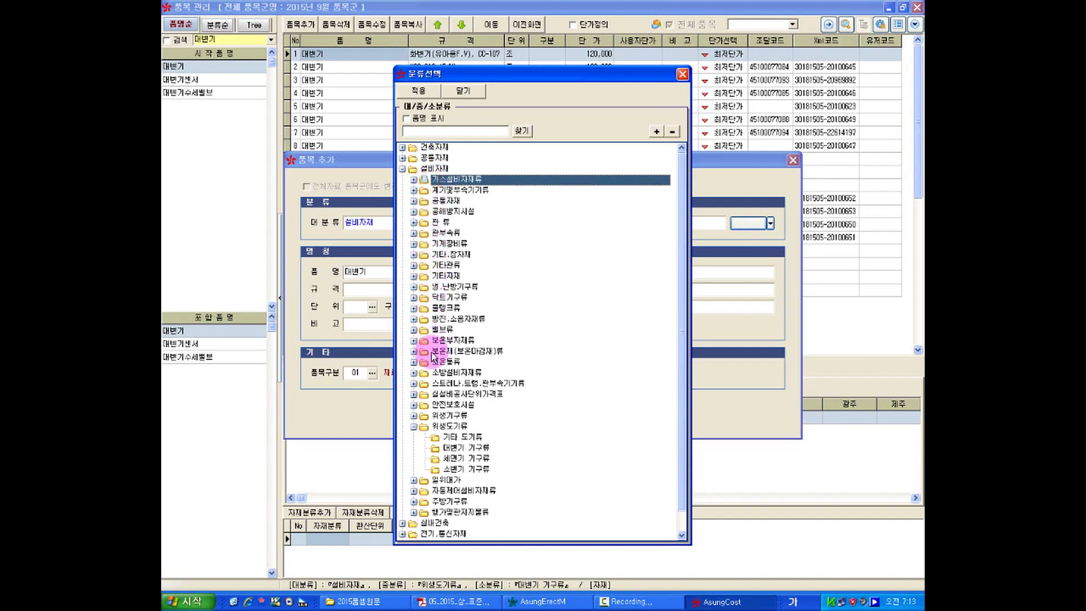
pyautogui.click(467, 448)
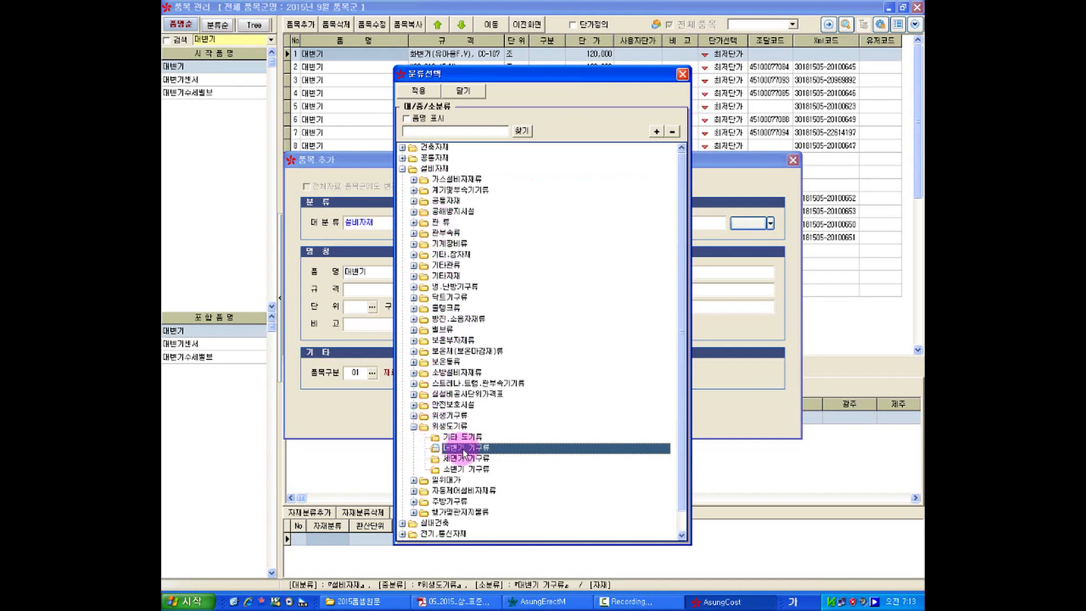
pyautogui.click(428, 168)
pyautogui.click(443, 415)
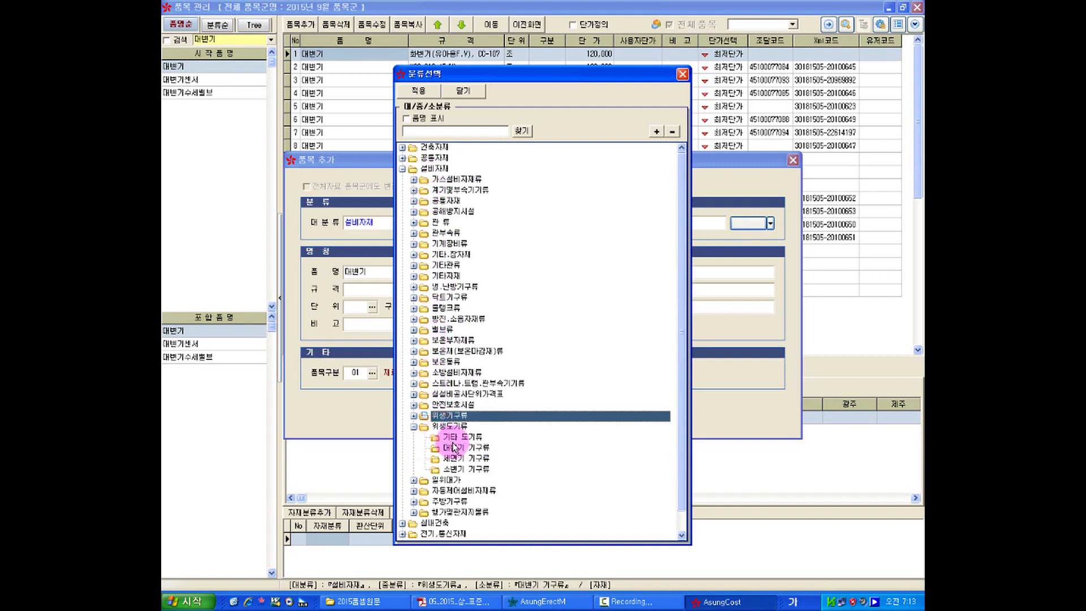
pyautogui.click(459, 439)
pyautogui.click(453, 448)
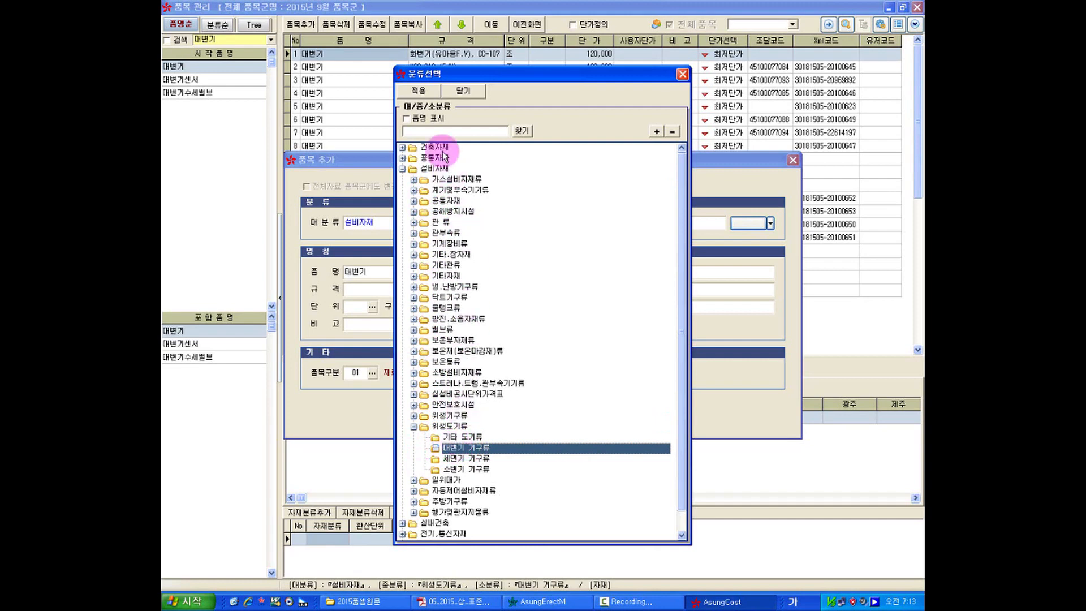
pyautogui.click(440, 91)
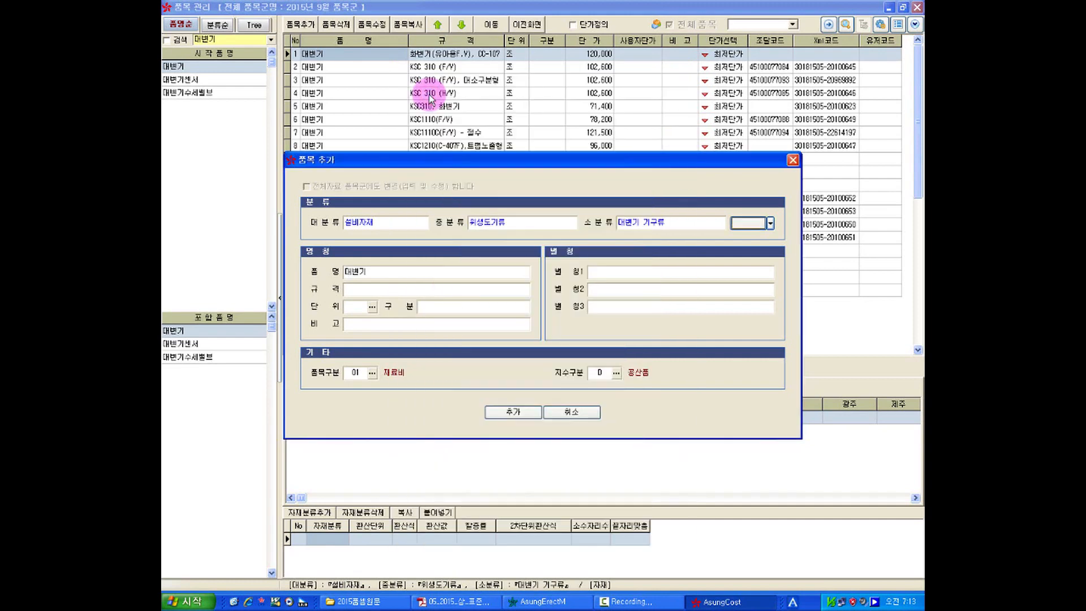
# Step: Review the new item's classification and name, and enter BC201 as its specification (규격)
pyautogui.click(390, 222)
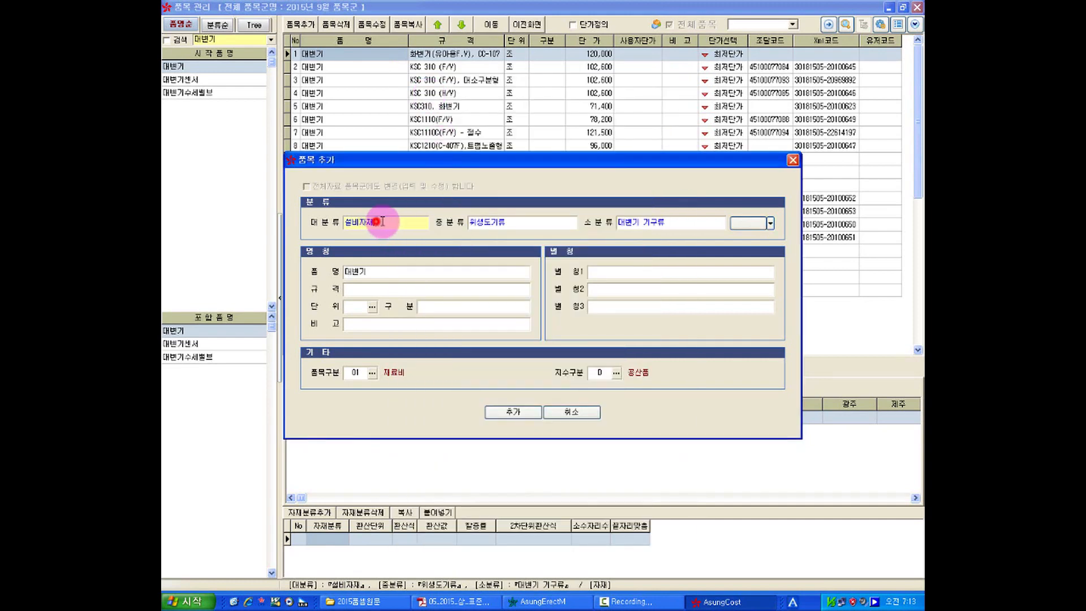
pyautogui.click(491, 222)
pyautogui.click(632, 222)
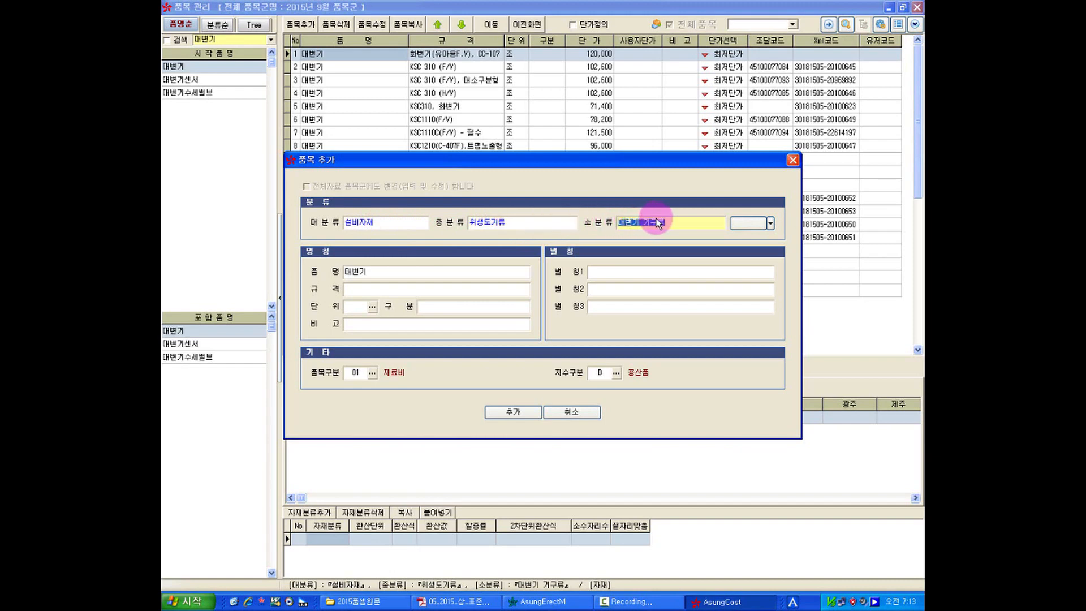
pyautogui.click(396, 273)
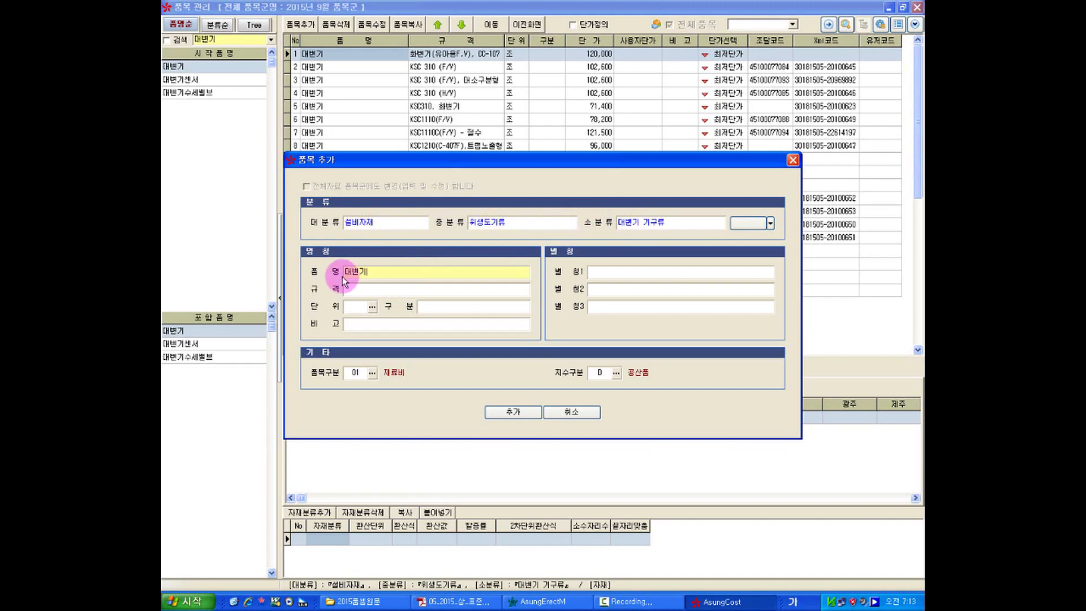
pyautogui.click(367, 288)
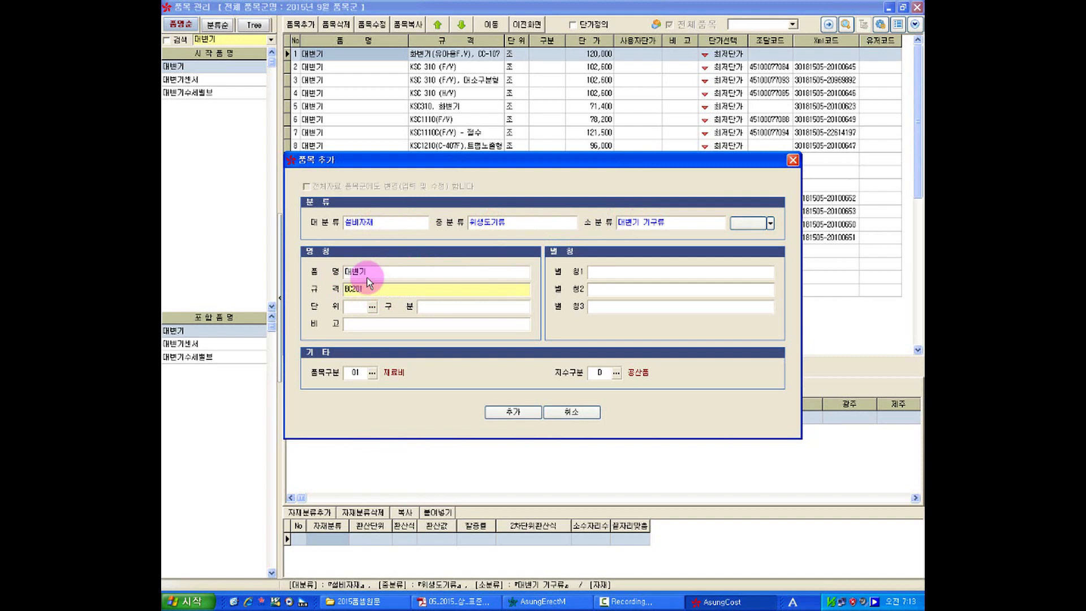
pyautogui.click(352, 289)
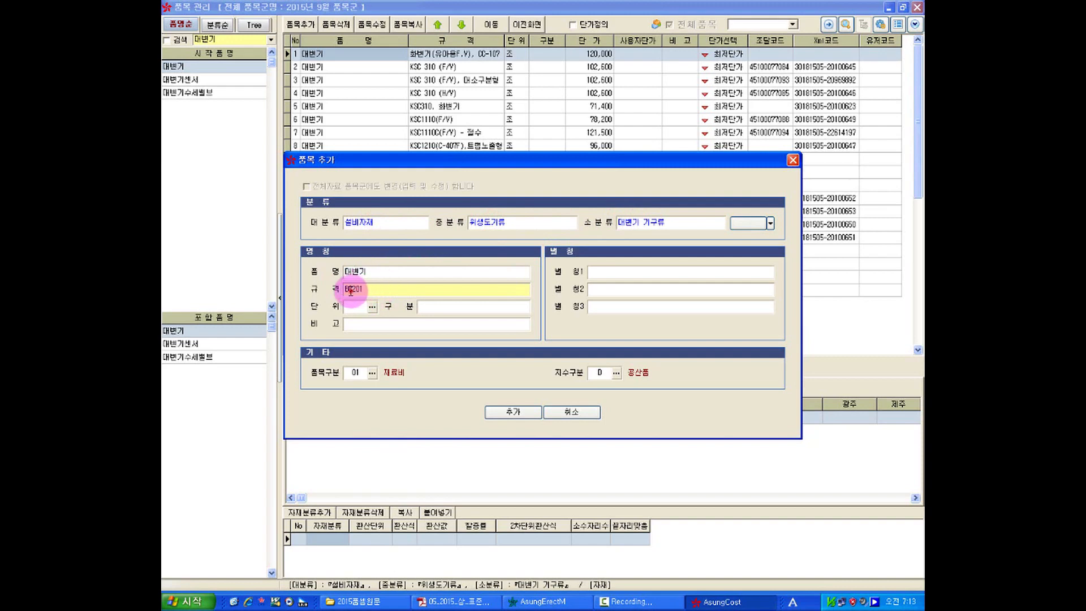
# Step: Set the new item's unit (단위) to 조, and review the item types (품목구분) and apply 01 재료비
pyautogui.click(362, 307)
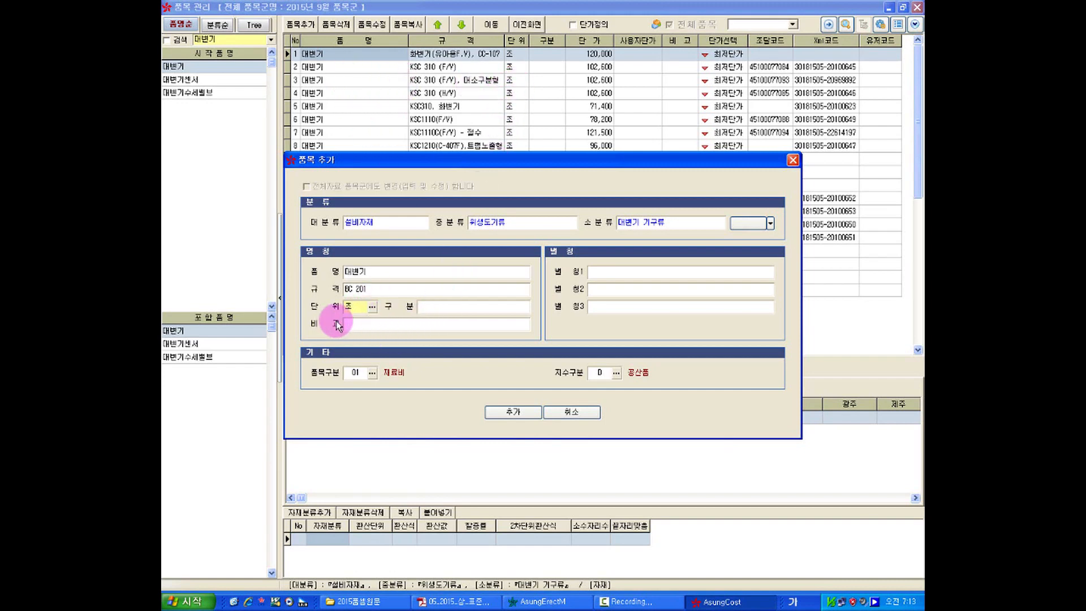
pyautogui.click(358, 325)
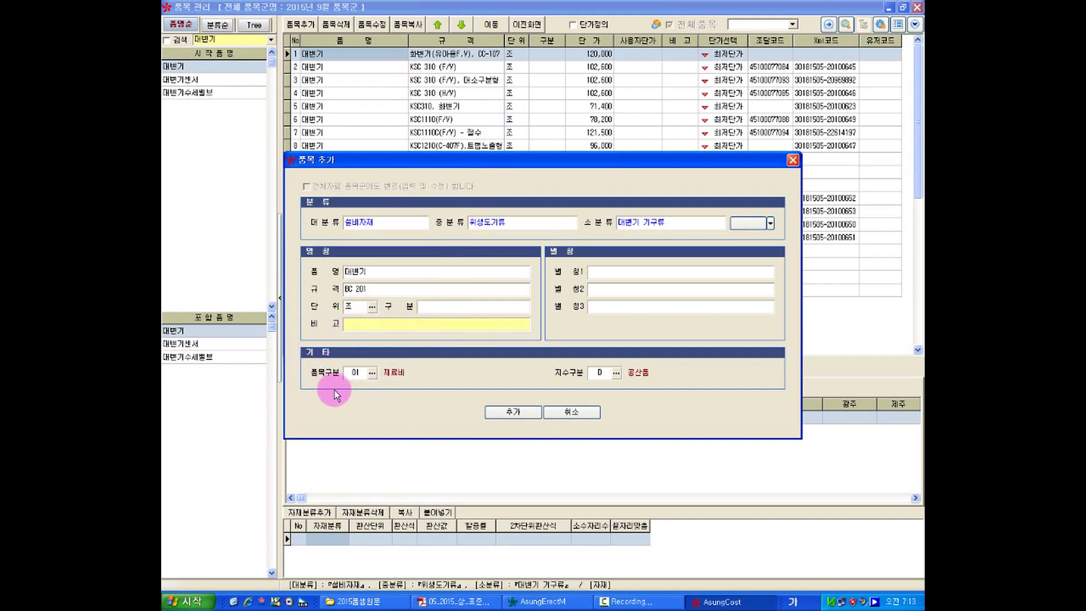
pyautogui.click(373, 373)
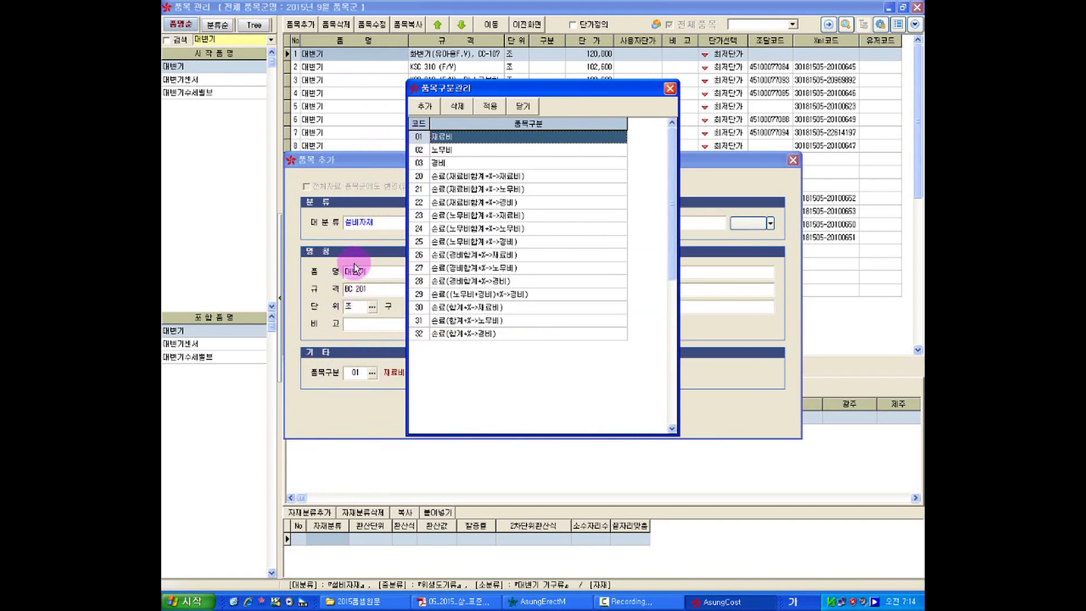
pyautogui.click(441, 138)
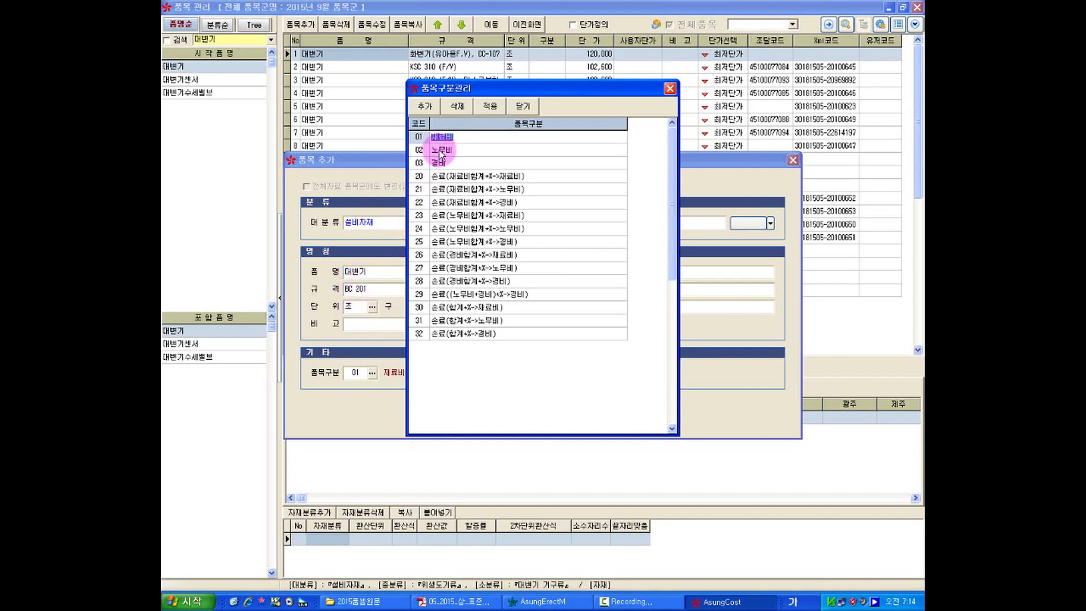
pyautogui.click(440, 150)
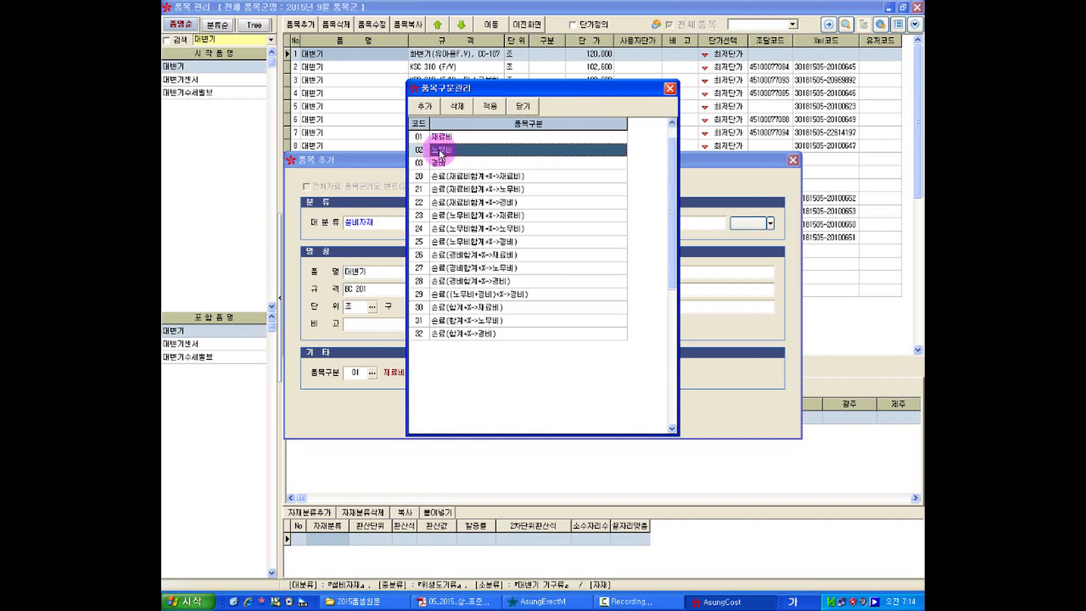
pyautogui.click(441, 164)
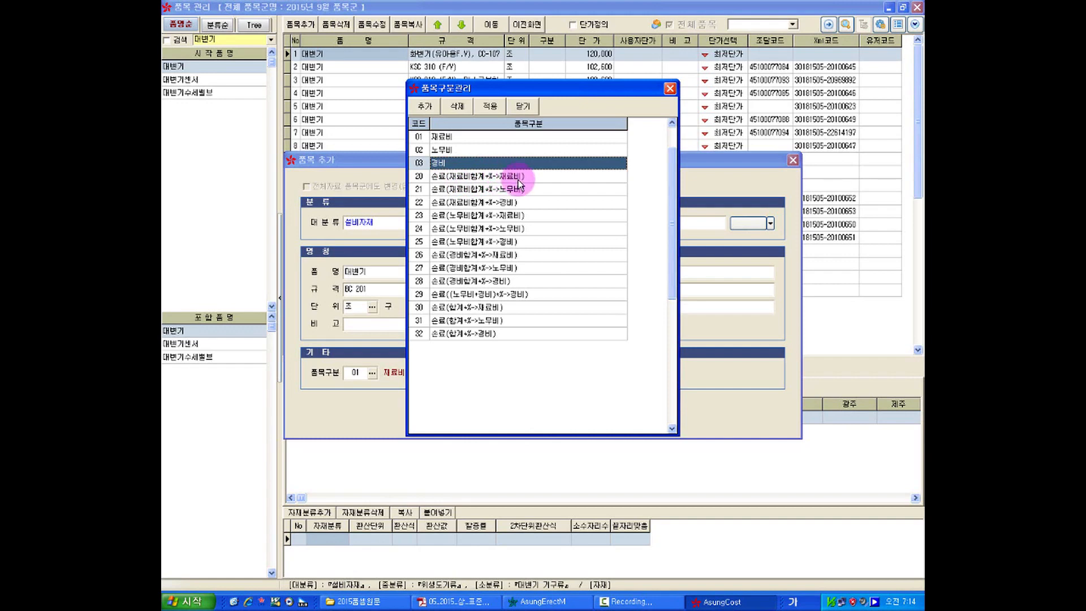
pyautogui.click(502, 179)
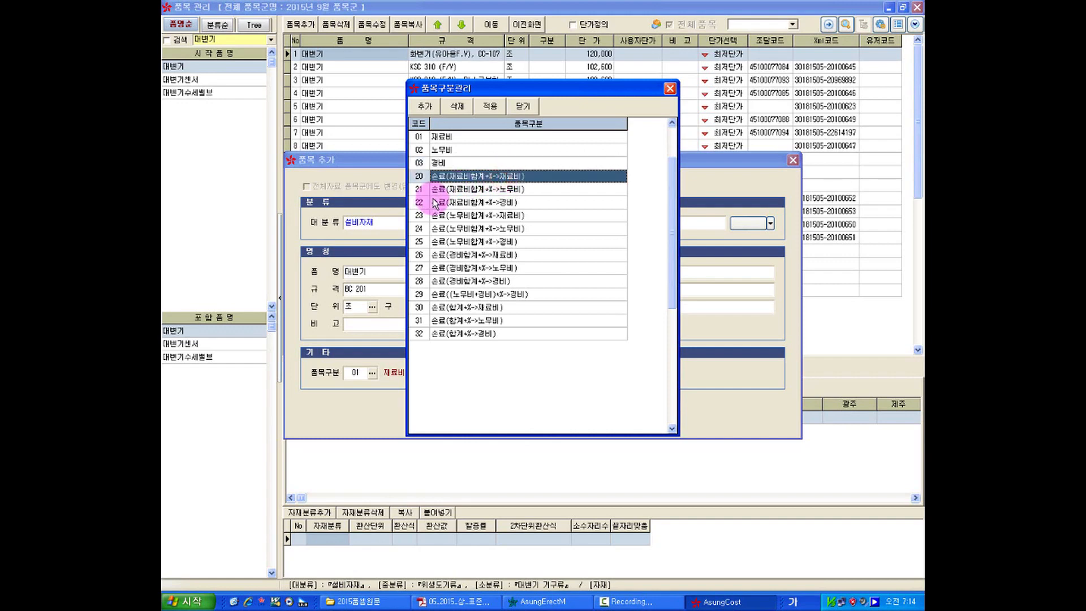
pyautogui.click(460, 220)
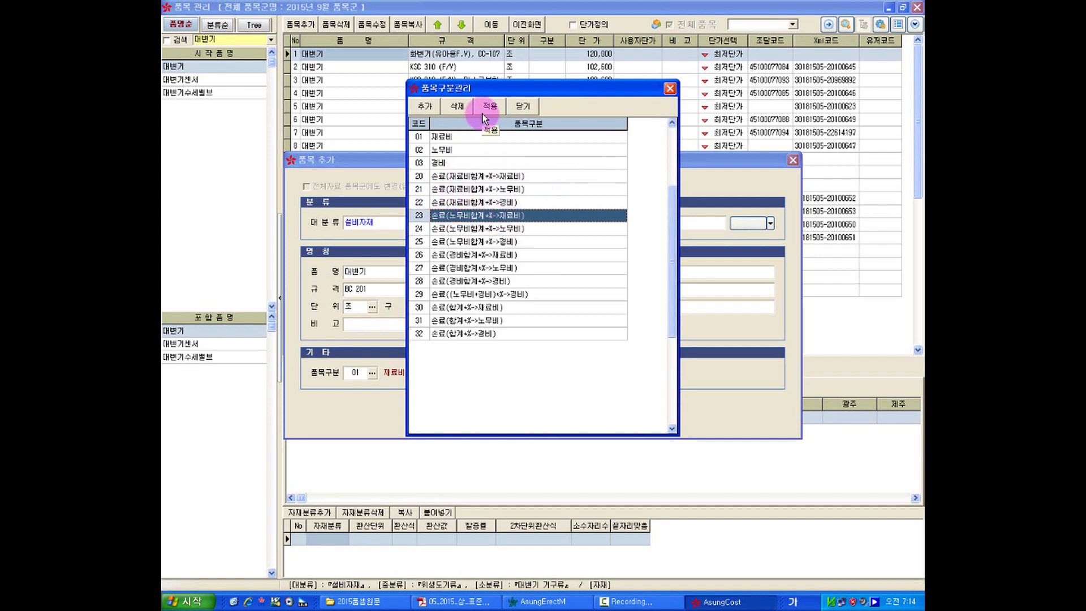
pyautogui.click(473, 141)
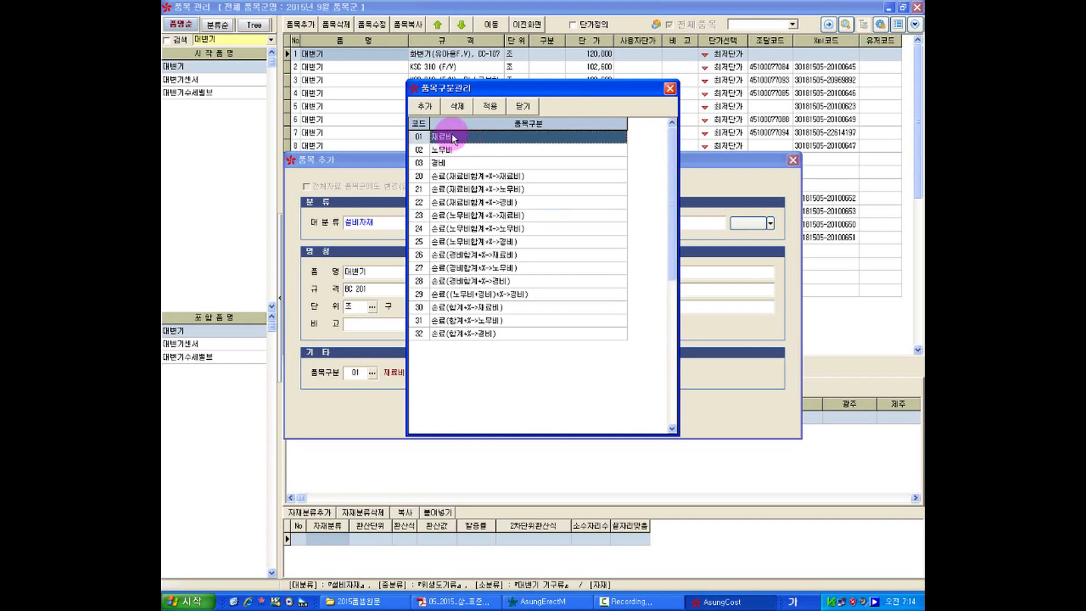
pyautogui.click(487, 106)
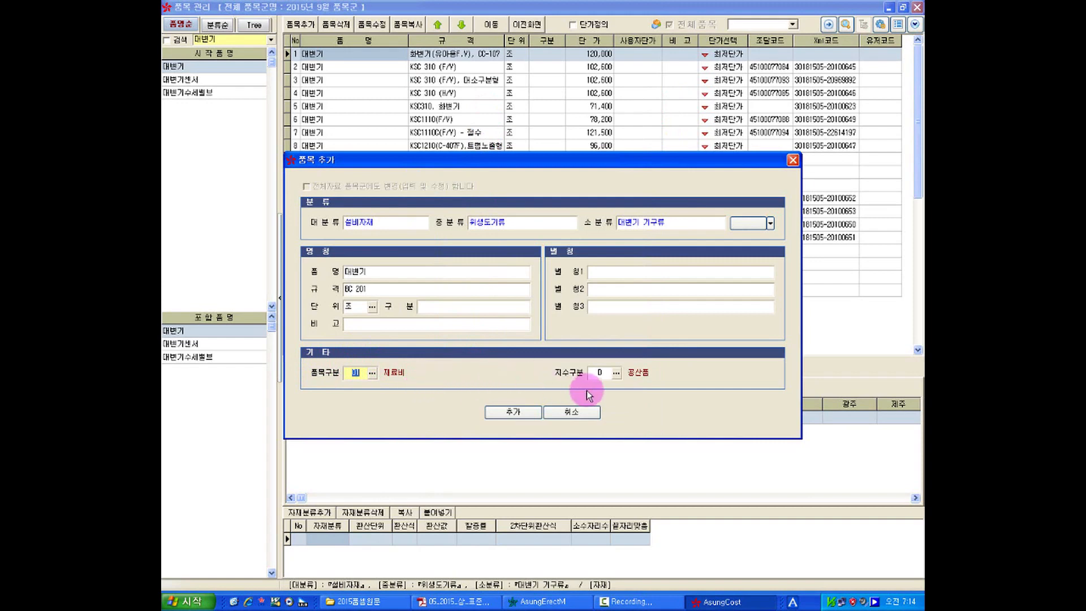
# Step: Open the index categories (지수구분) for the new item and apply D 공산품, meant for all processed materials
pyautogui.click(600, 372)
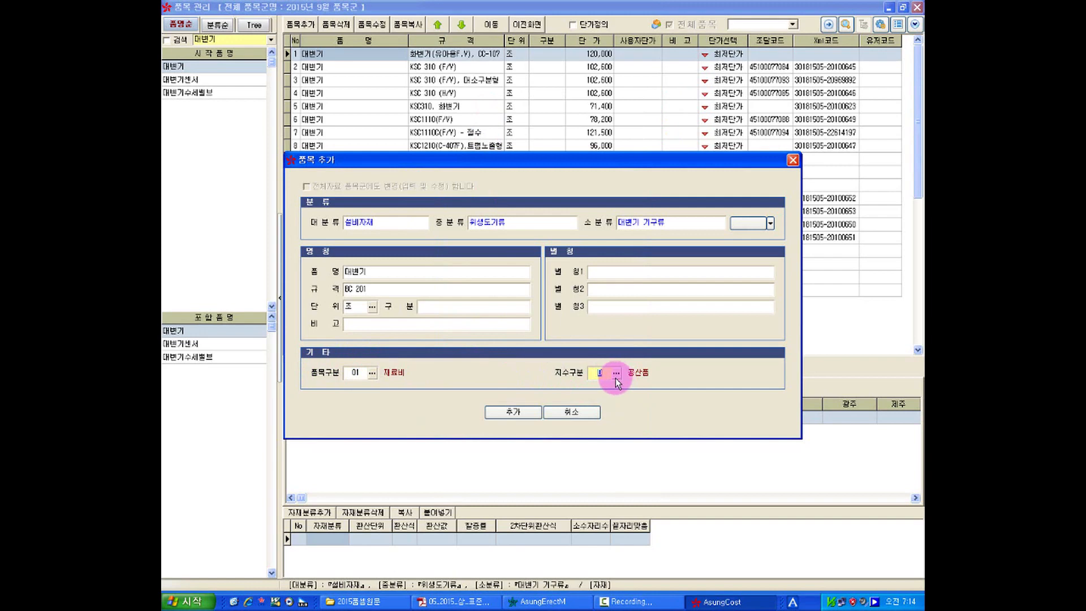
pyautogui.click(620, 377)
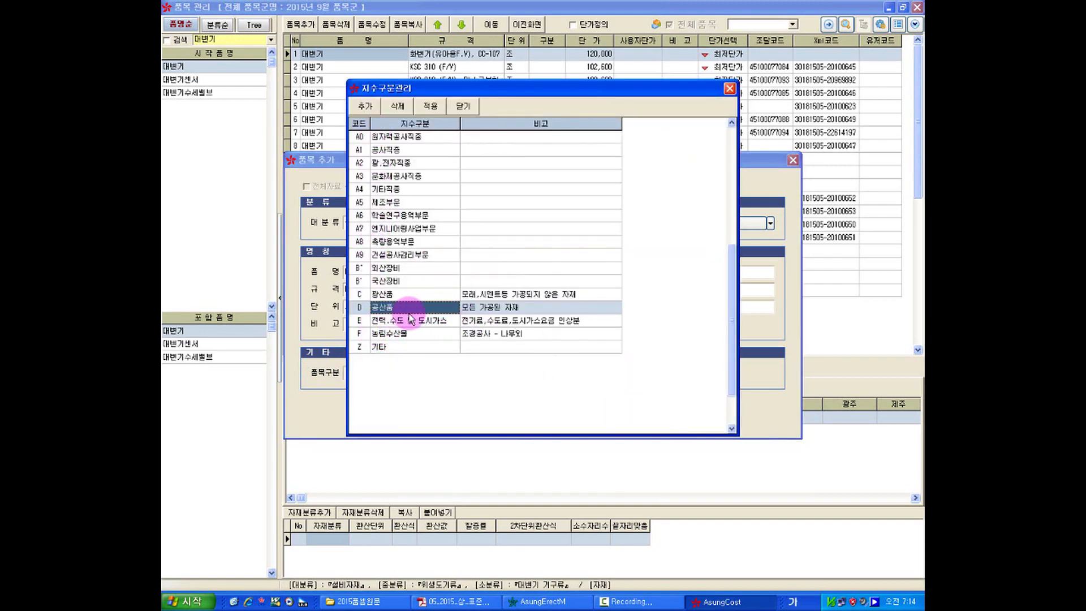
pyautogui.click(485, 310)
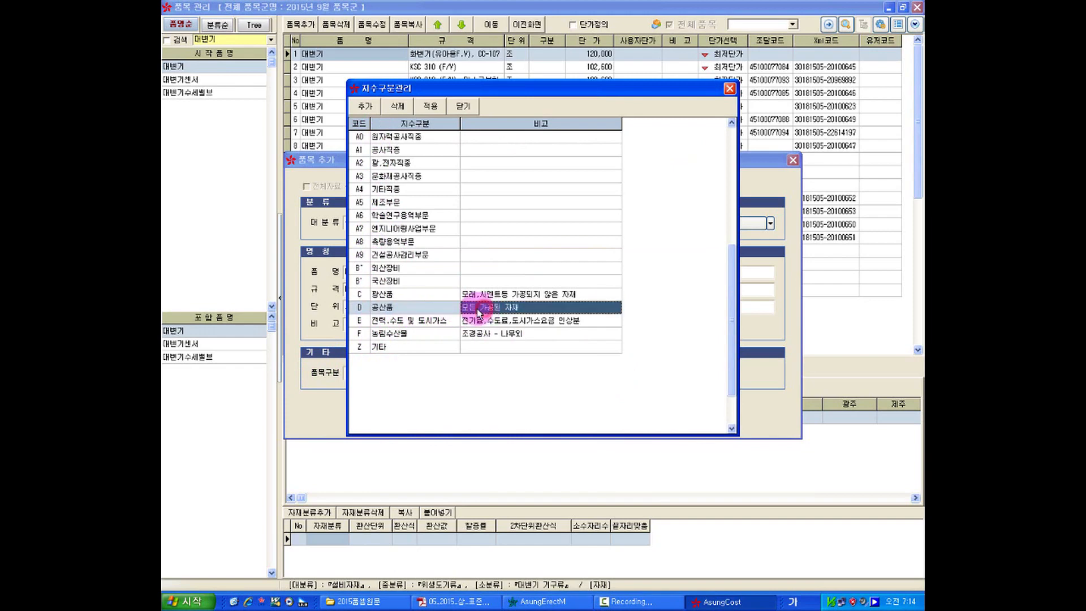
pyautogui.click(416, 310)
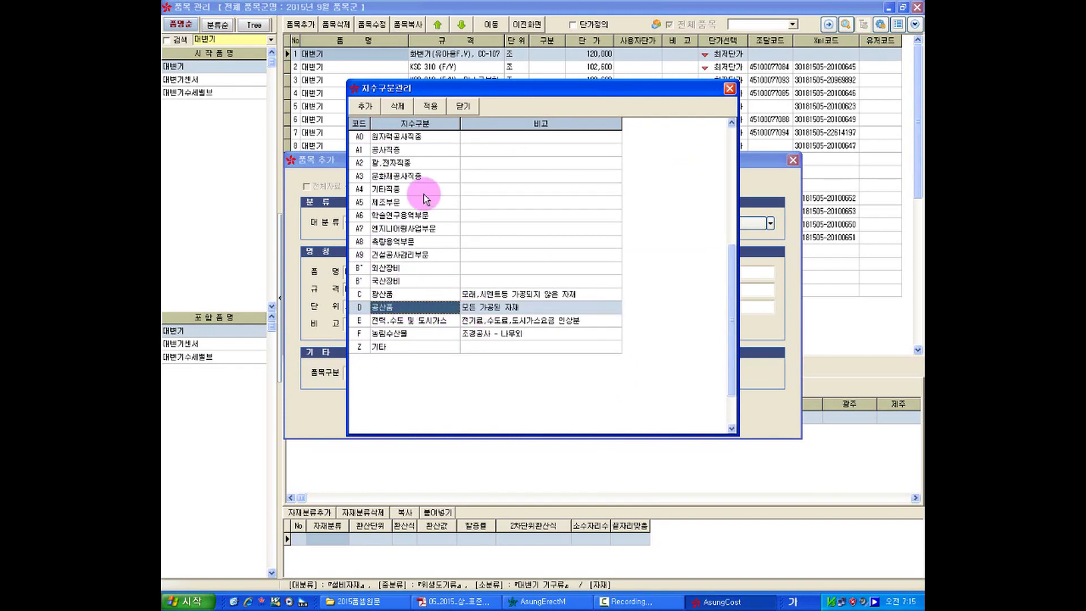
pyautogui.click(435, 110)
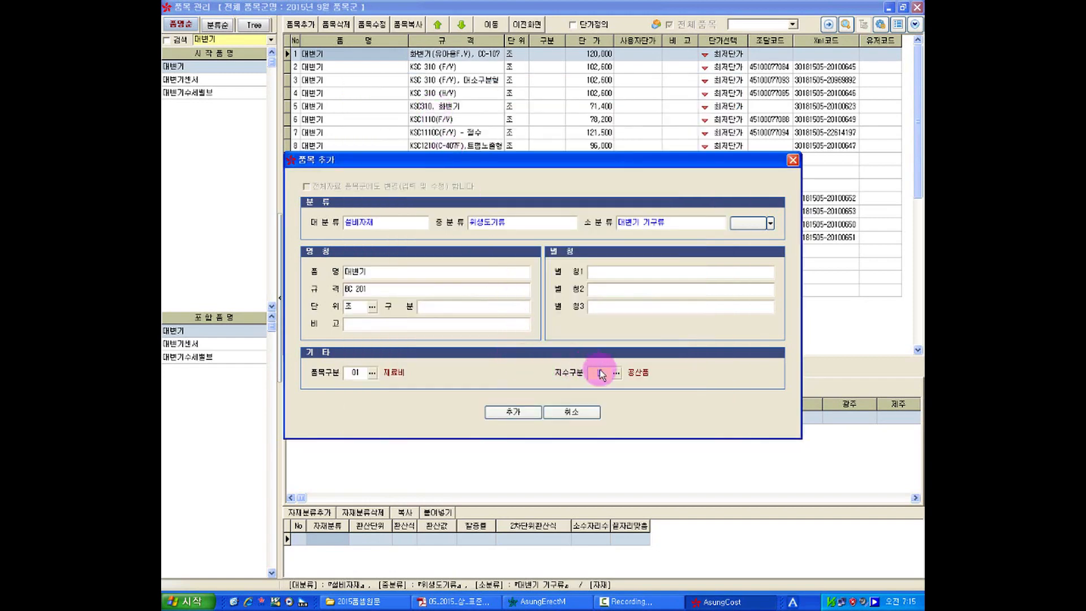
pyautogui.click(600, 372)
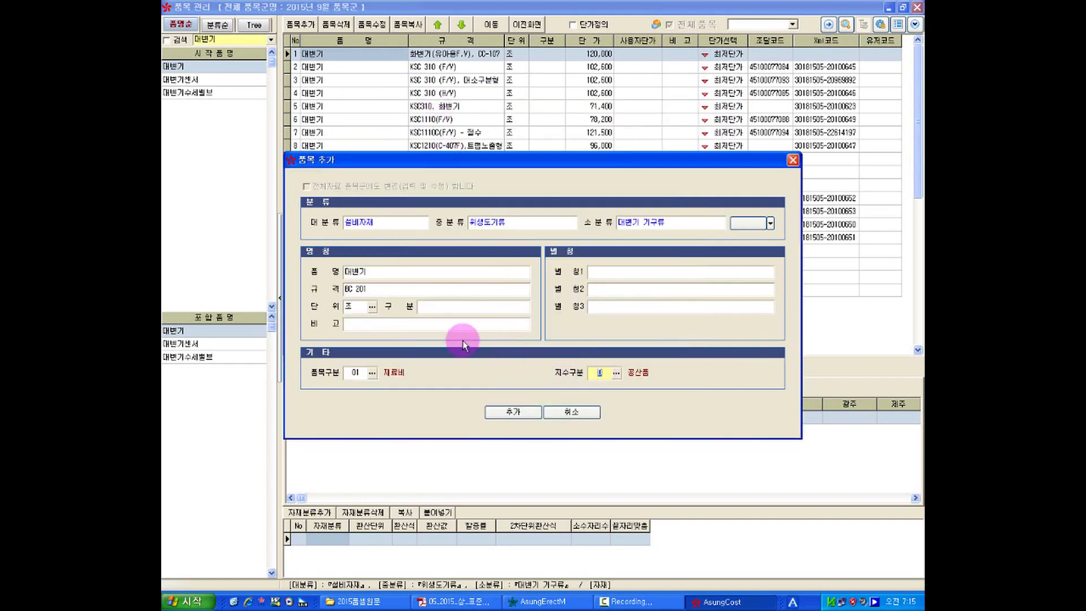
# Step: Enter 양변기 as the item's first alias (별칭1) and add the item to the database
pyautogui.click(504, 415)
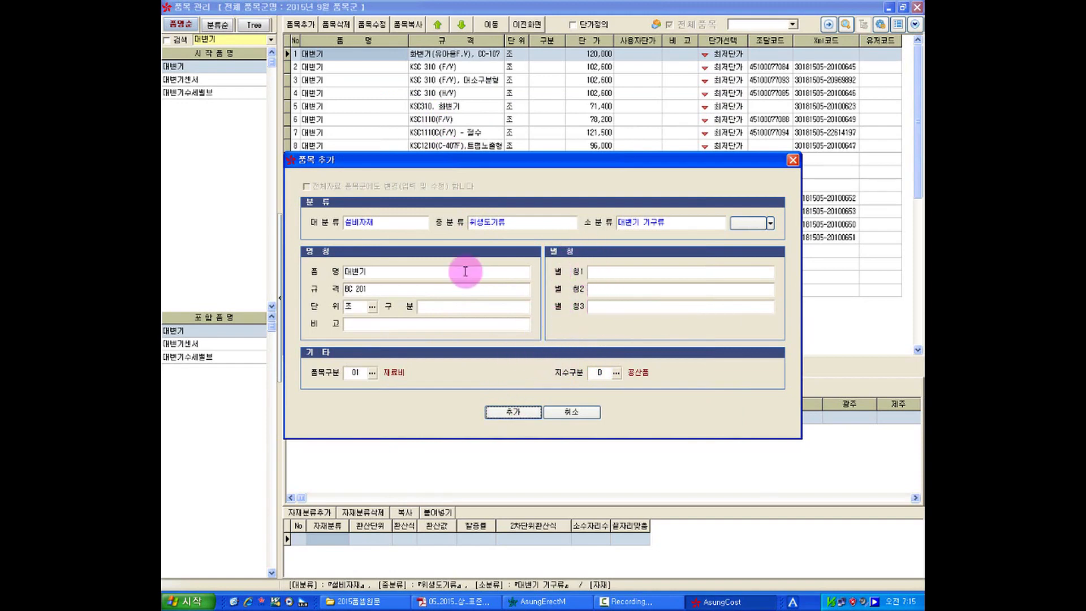
pyautogui.click(385, 274)
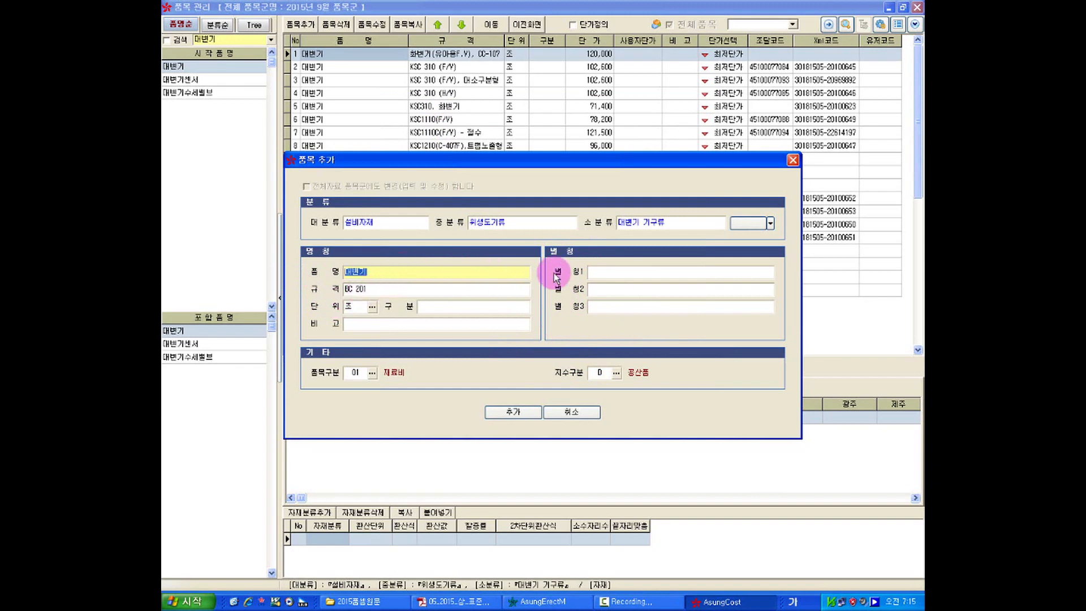
pyautogui.click(607, 273)
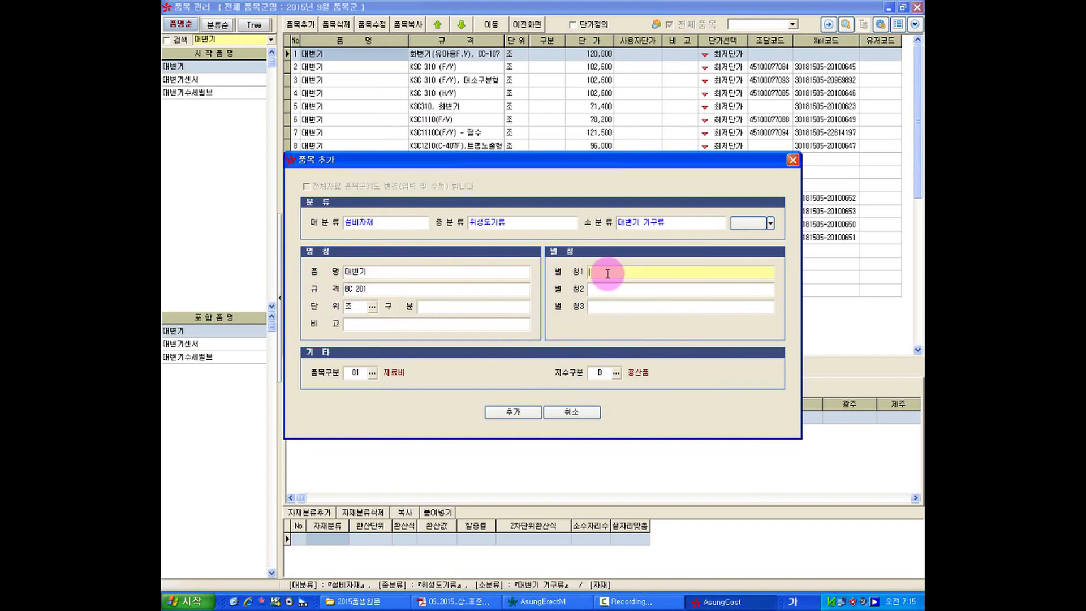
pyautogui.write('양변기')
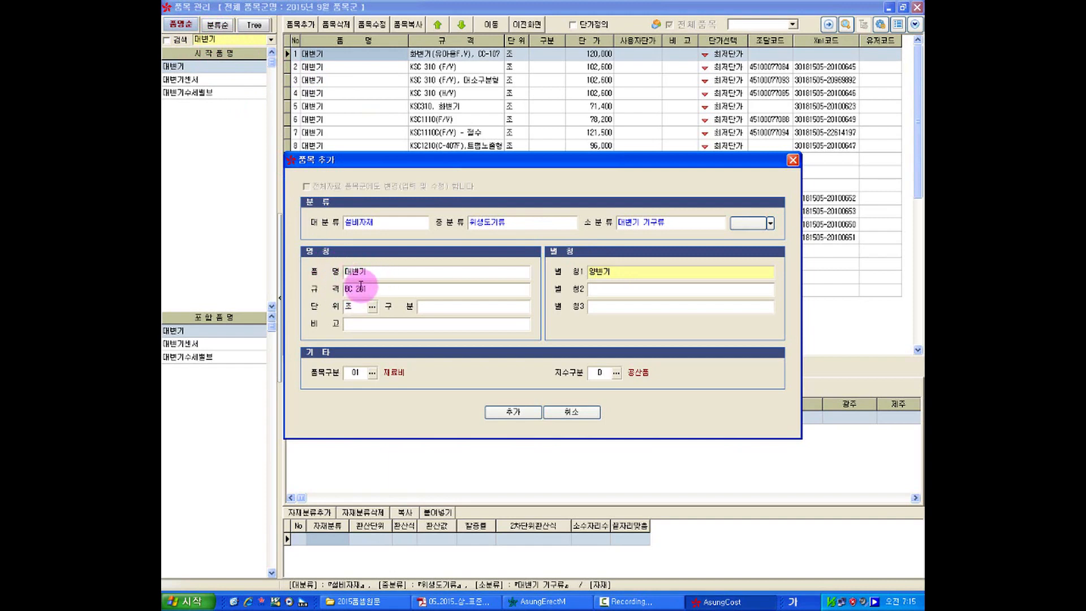
pyautogui.click(513, 412)
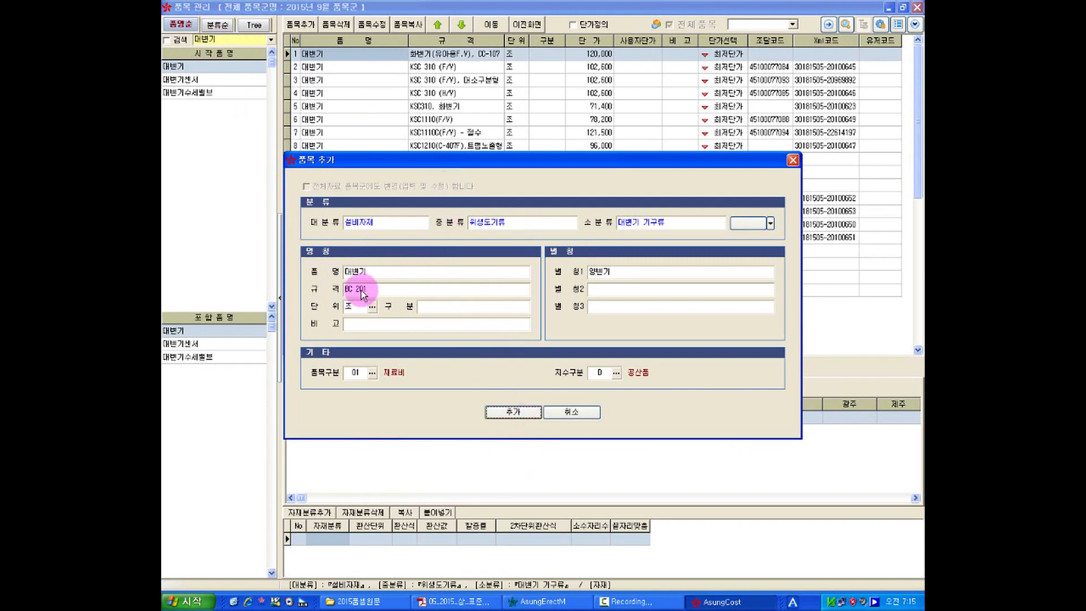
pyautogui.press('Return')
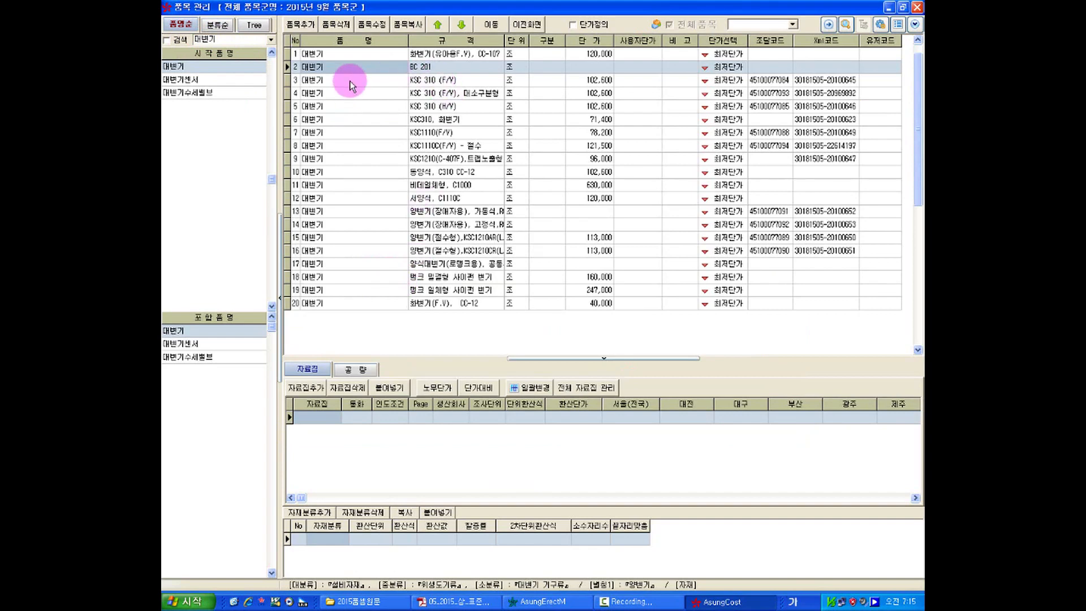
# Step: Select the new BC 201 item and add a price source entry (자료집) to it, choosing 물가자료
pyautogui.click(442, 66)
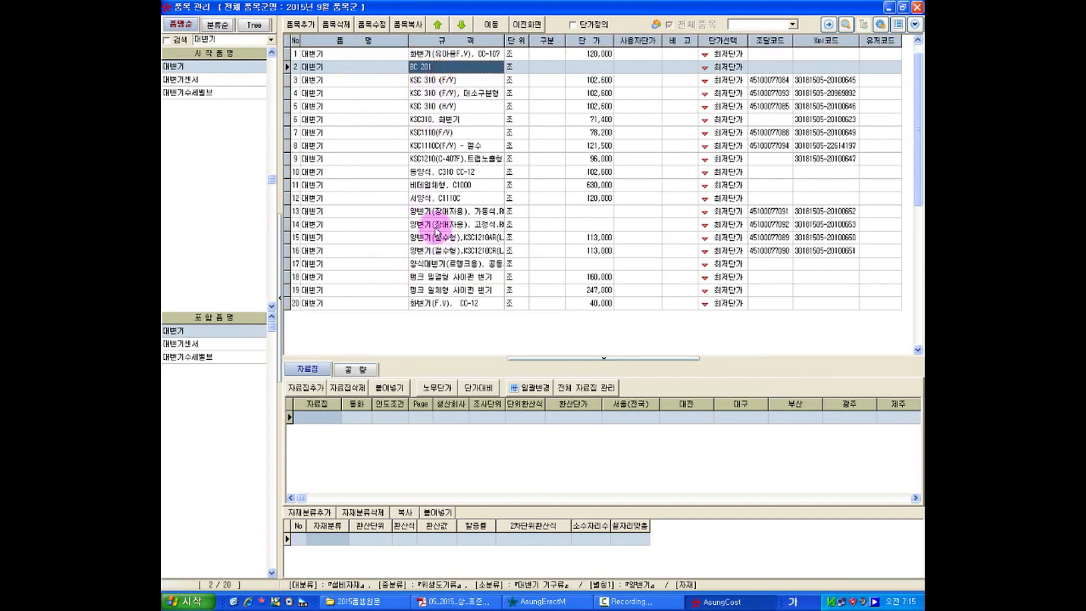
pyautogui.click(375, 69)
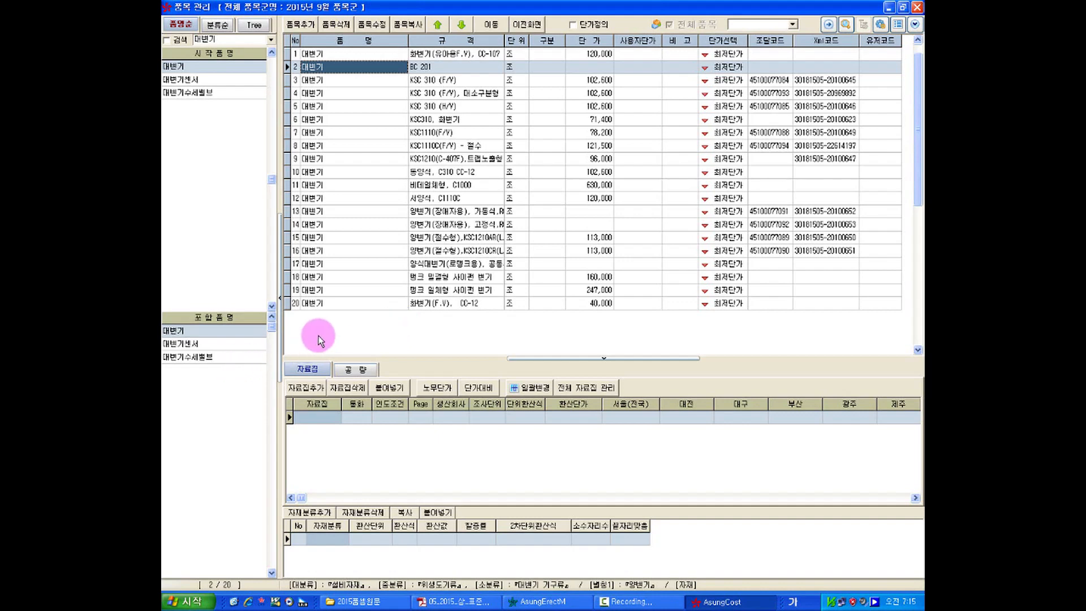
pyautogui.click(308, 370)
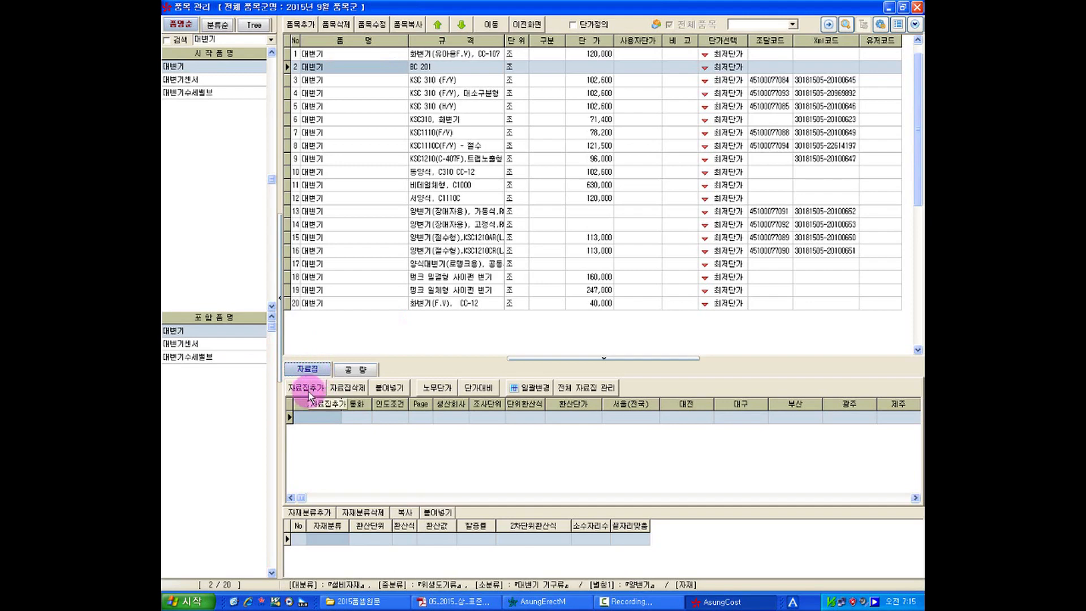
pyautogui.click(439, 67)
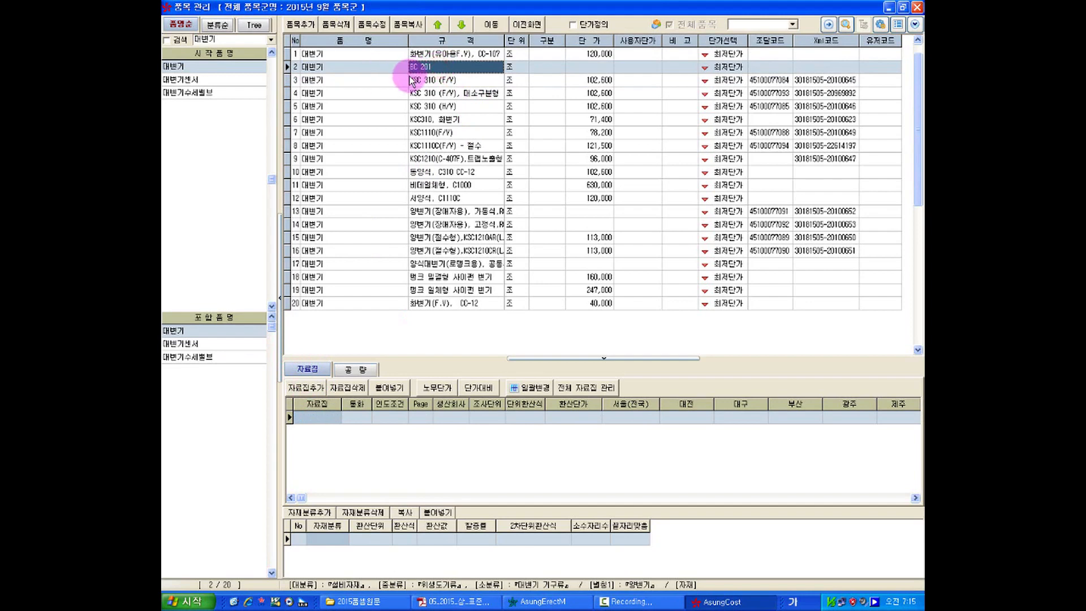
pyautogui.click(306, 388)
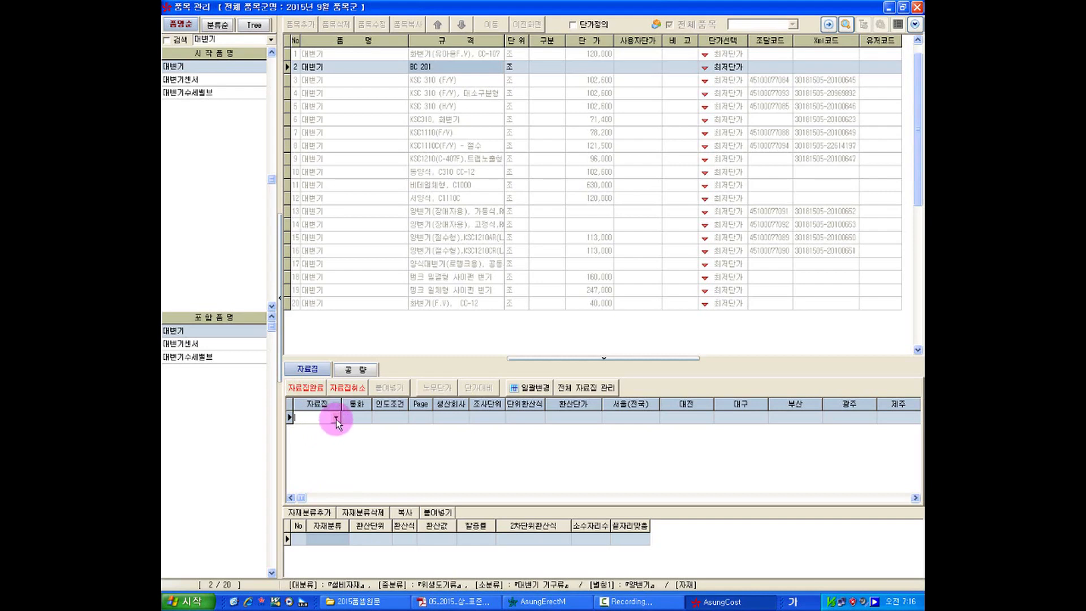
pyautogui.click(336, 419)
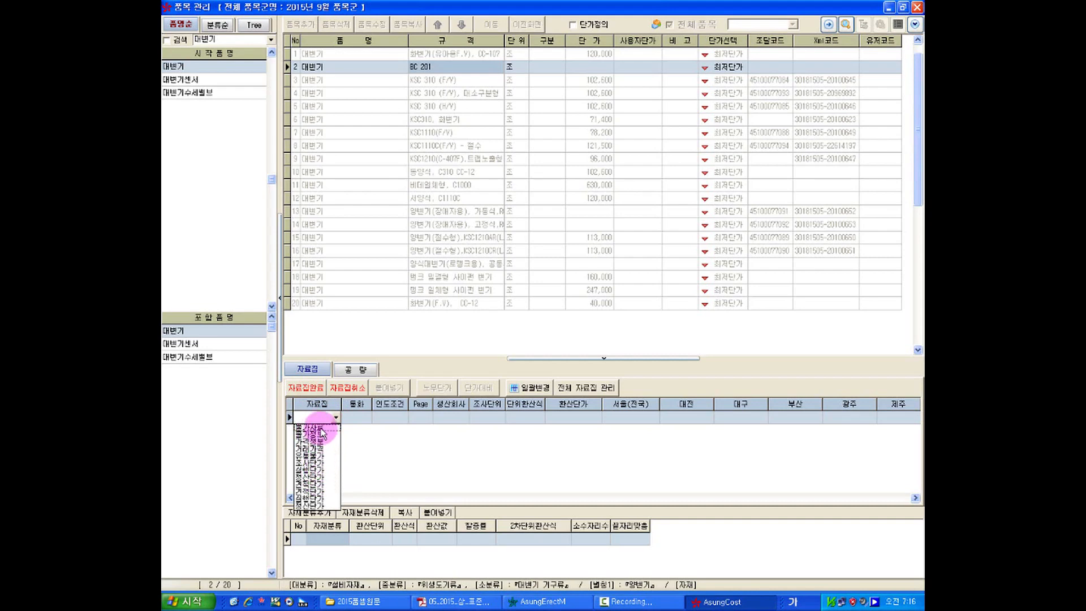
pyautogui.click(321, 429)
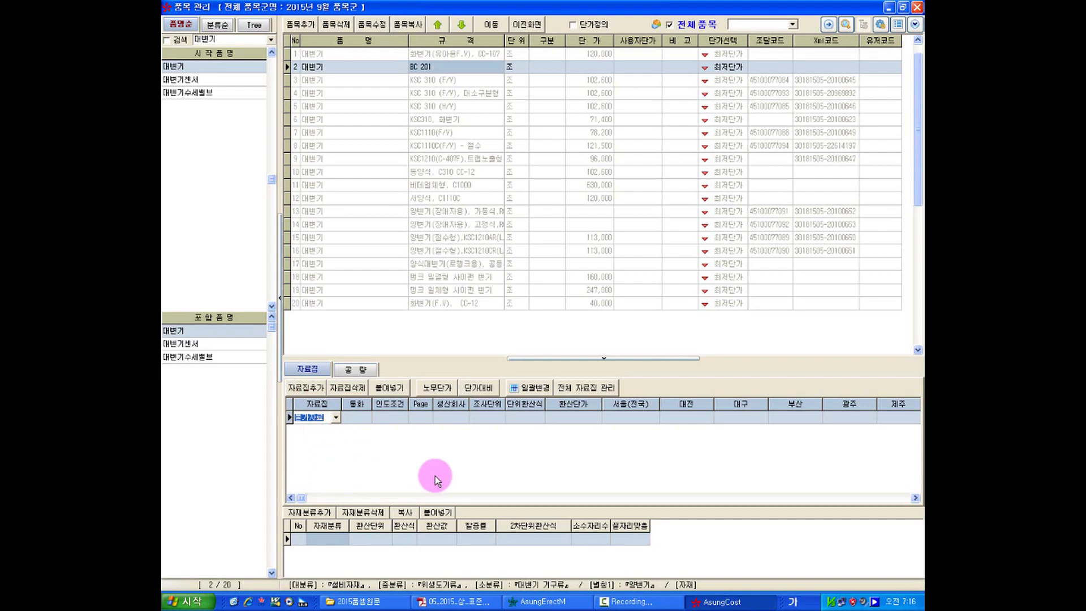
# Step: Set the 물가자료 entry's Page to 101 and its 서울(전국) price to 150,000, and check the completed entry
pyautogui.click(421, 419)
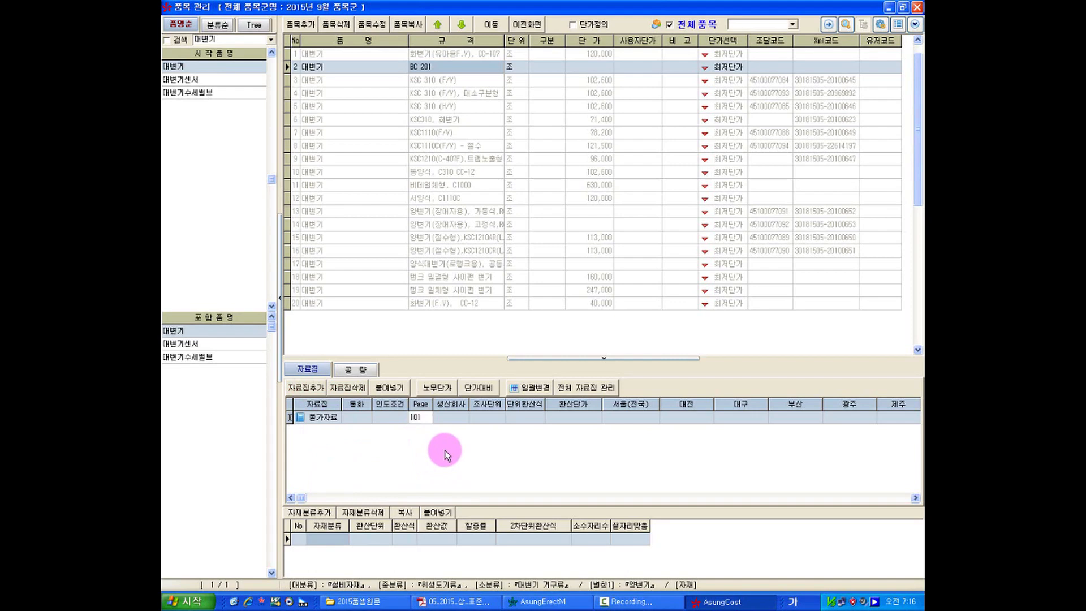
pyautogui.press('Tab')
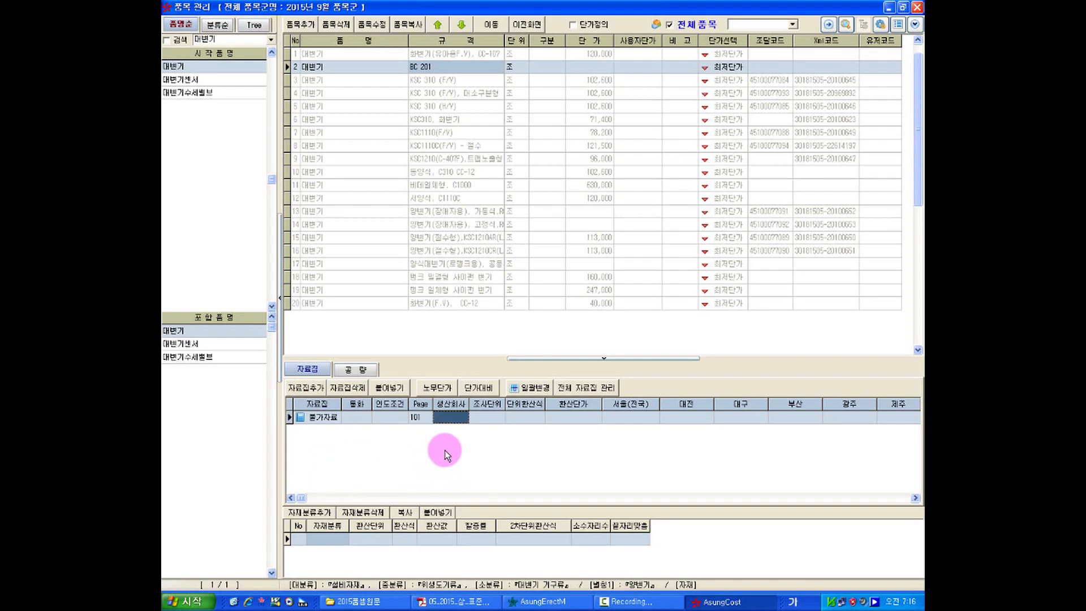
pyautogui.click(631, 419)
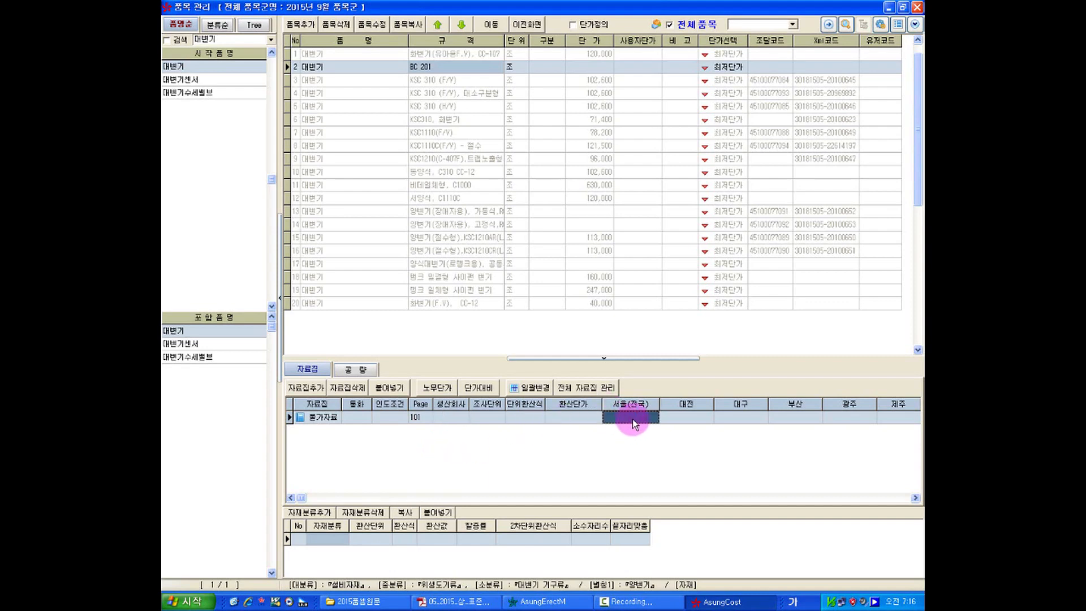
pyautogui.write('150,000')
pyautogui.press('Return')
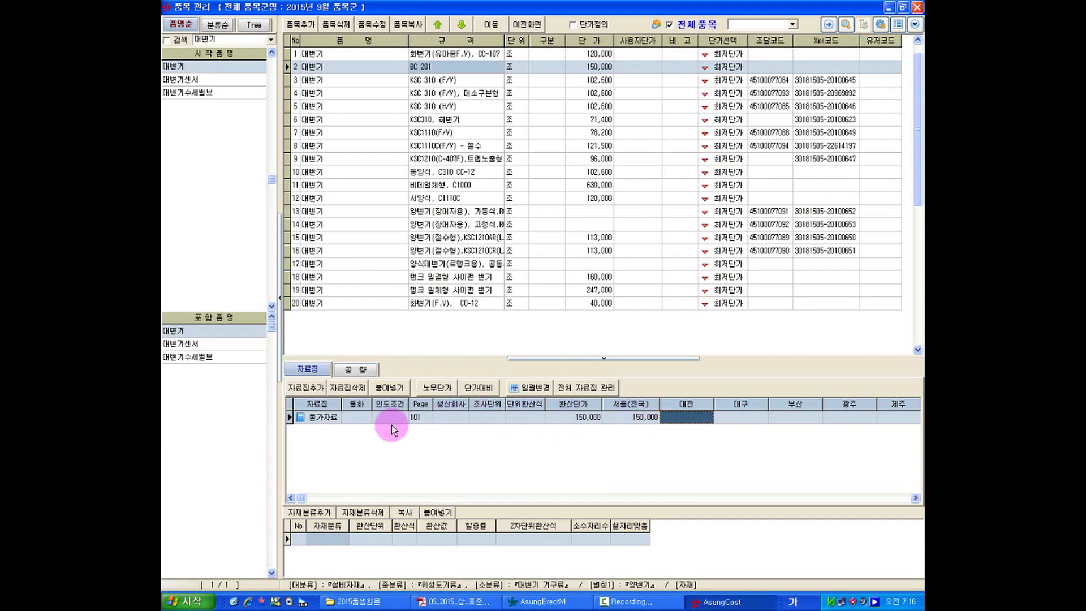
pyautogui.click(321, 419)
pyautogui.click(577, 418)
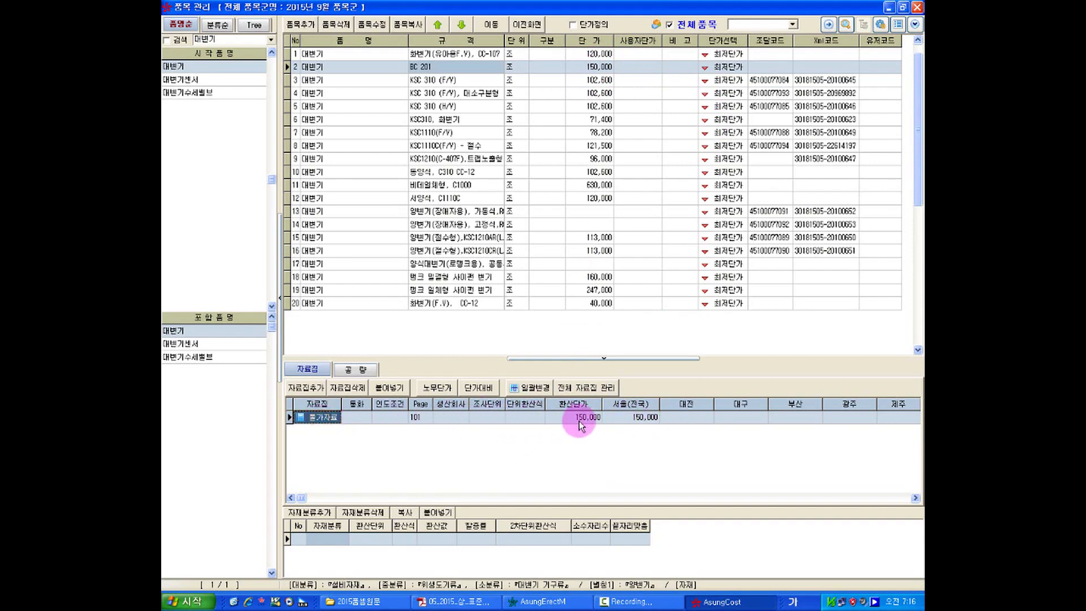
pyautogui.click(643, 419)
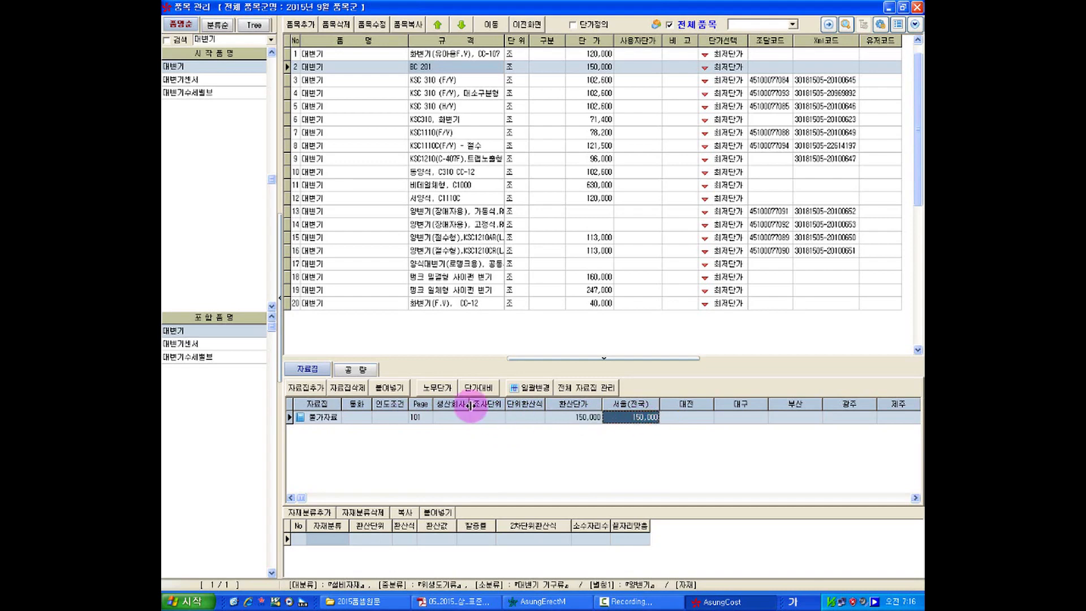
# Step: Add a second price source entry (자료집) to the BC 201 item, choosing 조사단가
pyautogui.click(316, 391)
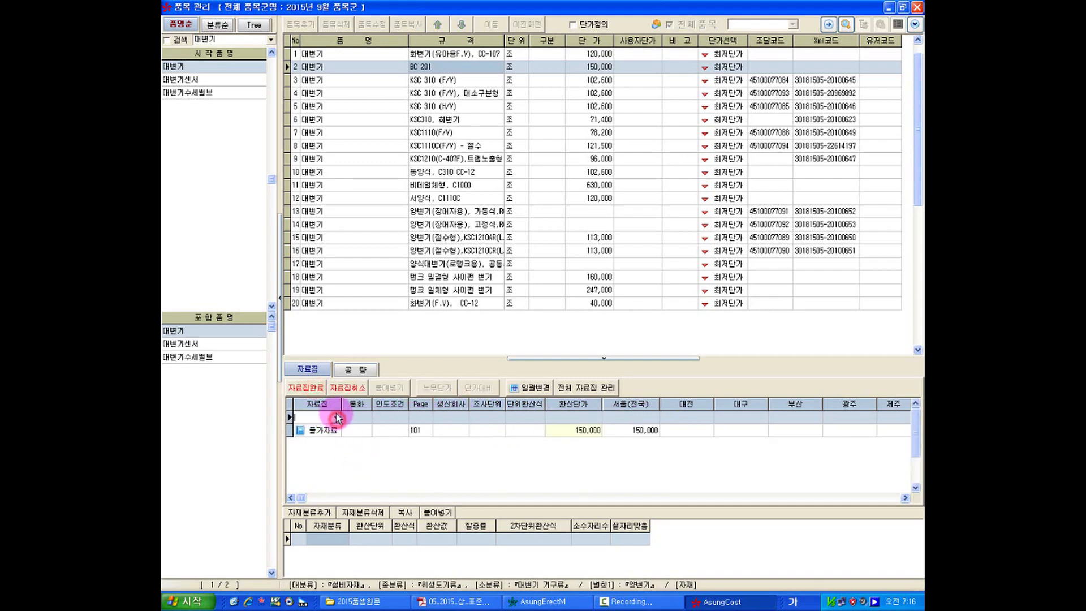
pyautogui.click(337, 419)
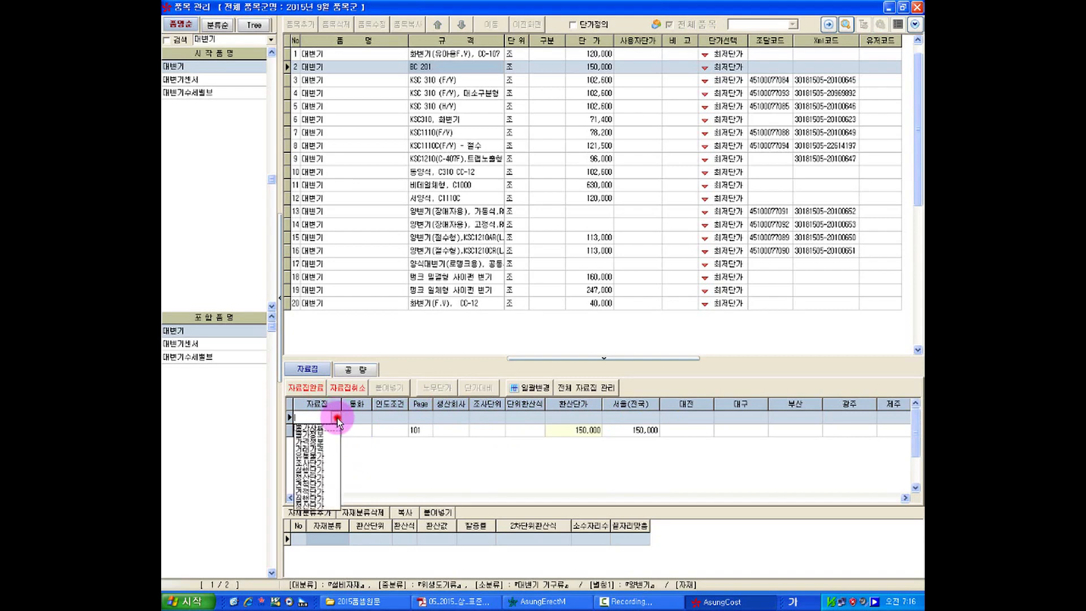
pyautogui.click(313, 463)
pyautogui.click(510, 335)
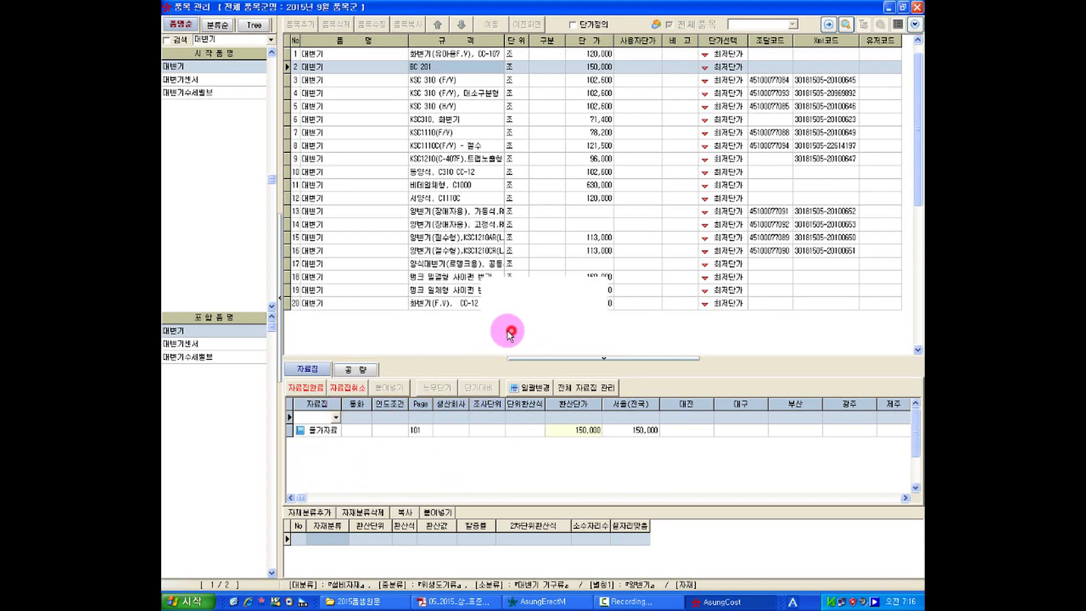
# Step: Set the 조사단가 entry's 서울(전국) price to 142,000 and check the unit price (단가) applied to BC 201
pyautogui.click(629, 433)
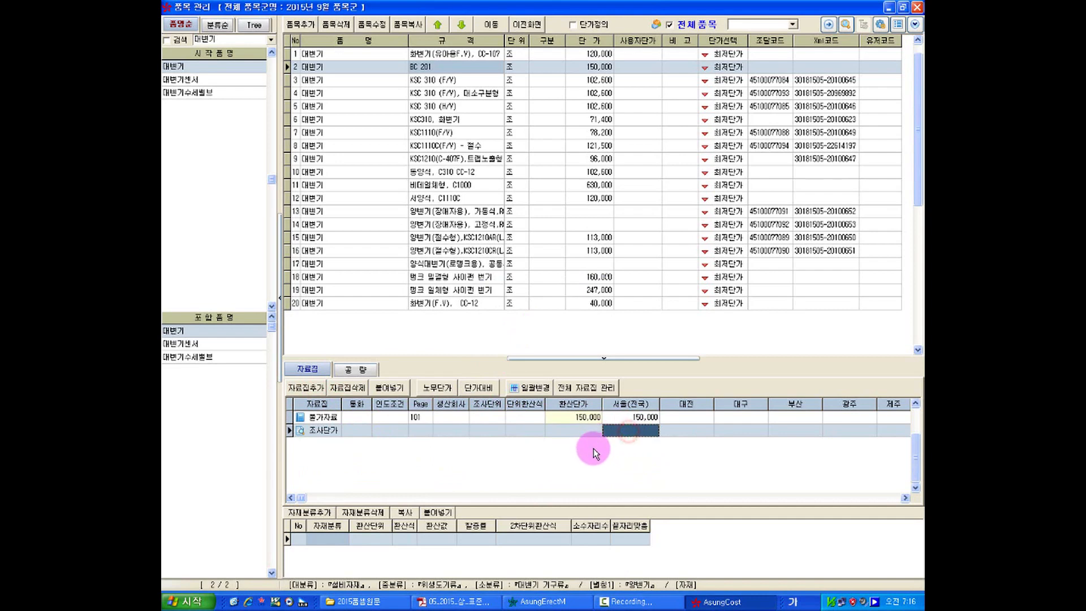
pyautogui.write('142000')
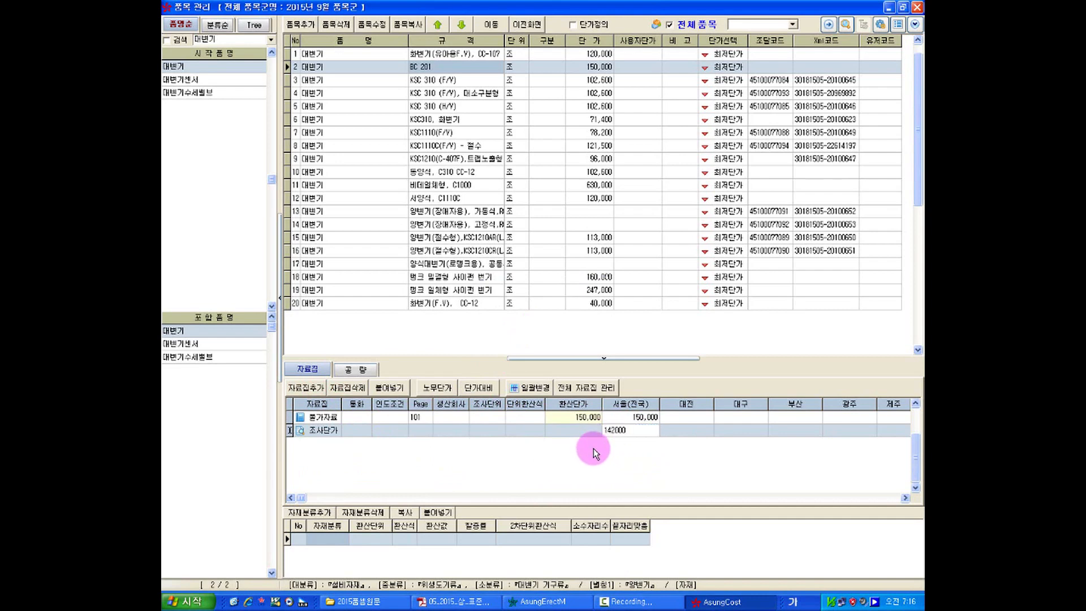
pyautogui.write('42,000')
pyautogui.press('Tab')
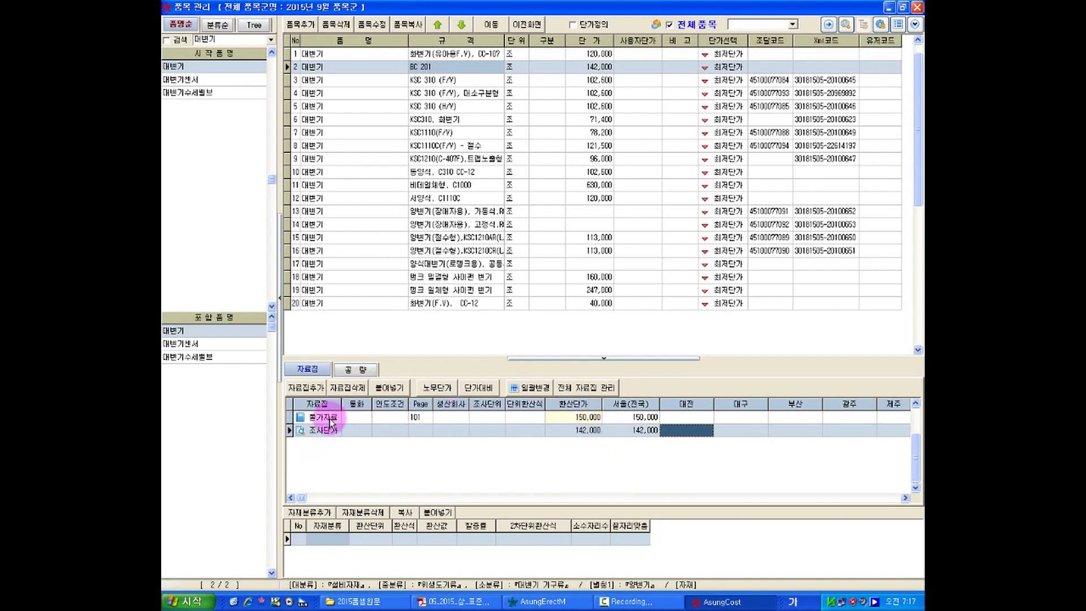
pyautogui.click(626, 434)
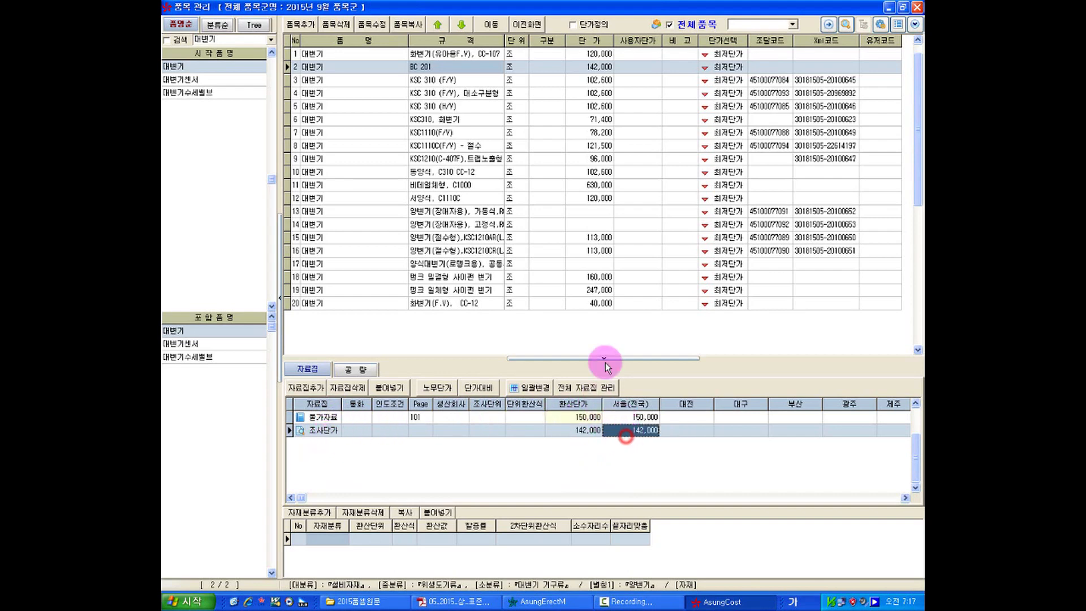
pyautogui.click(591, 67)
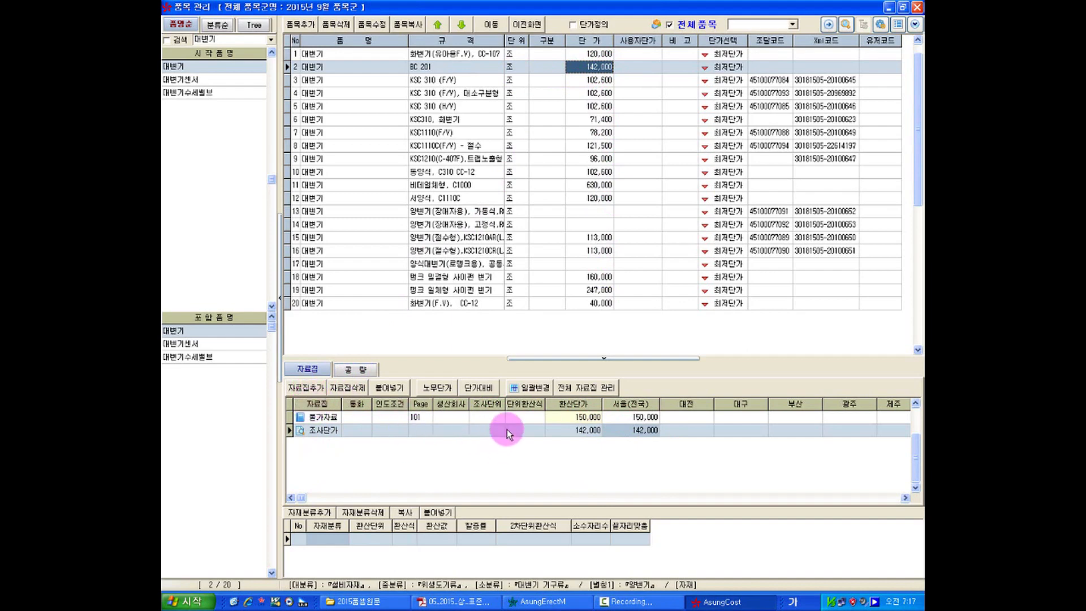
# Step: Open the labour quantities (공량) for the 대변기 BC 201 item
pyautogui.click(355, 371)
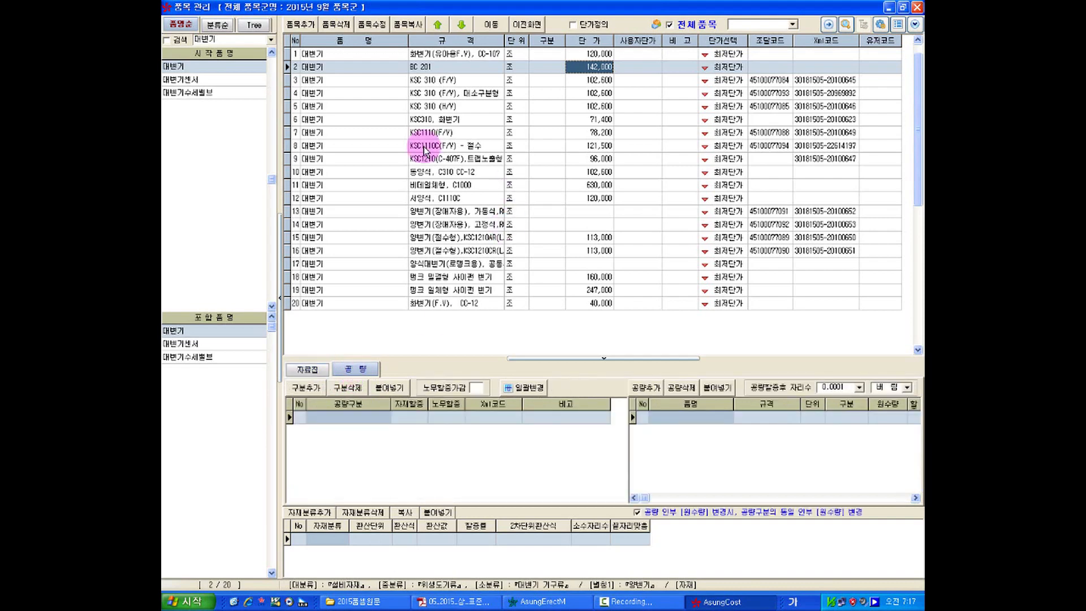
pyautogui.click(438, 69)
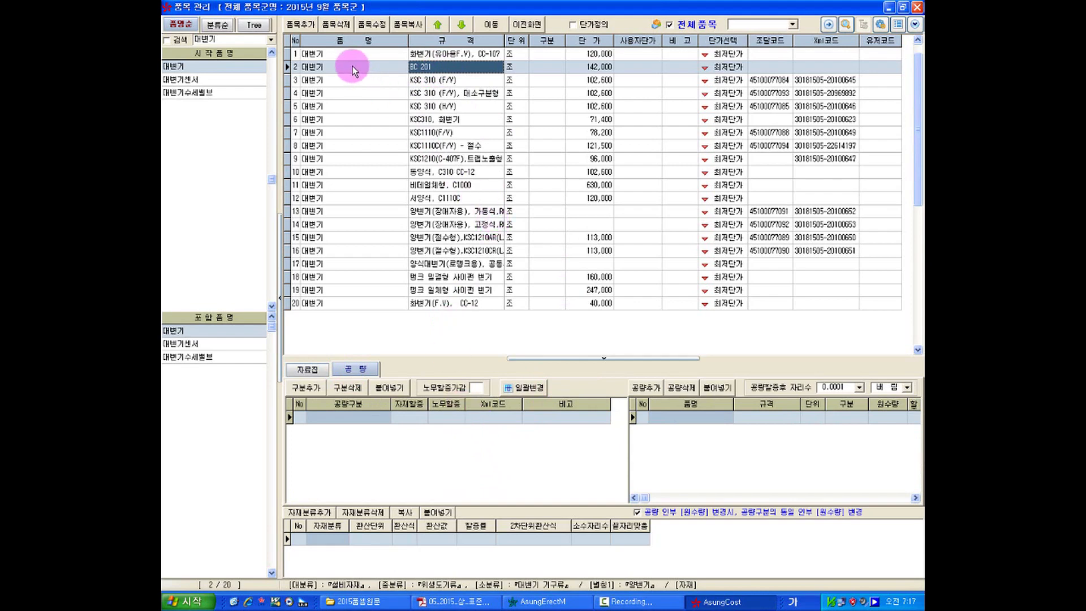
pyautogui.moveTo(352, 68); pyautogui.dragTo(420, 70)
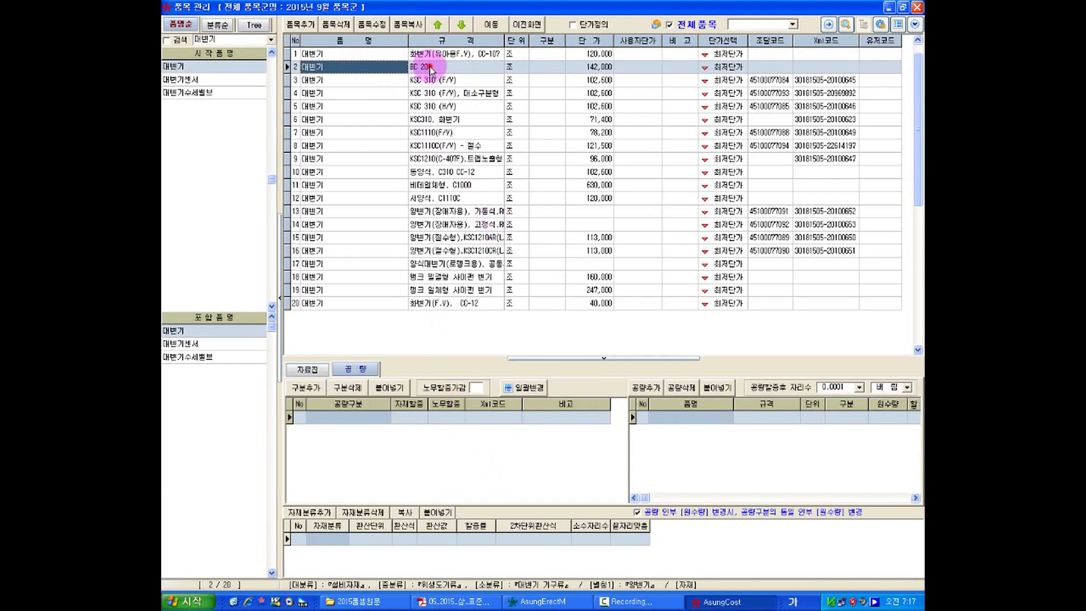
pyautogui.click(430, 69)
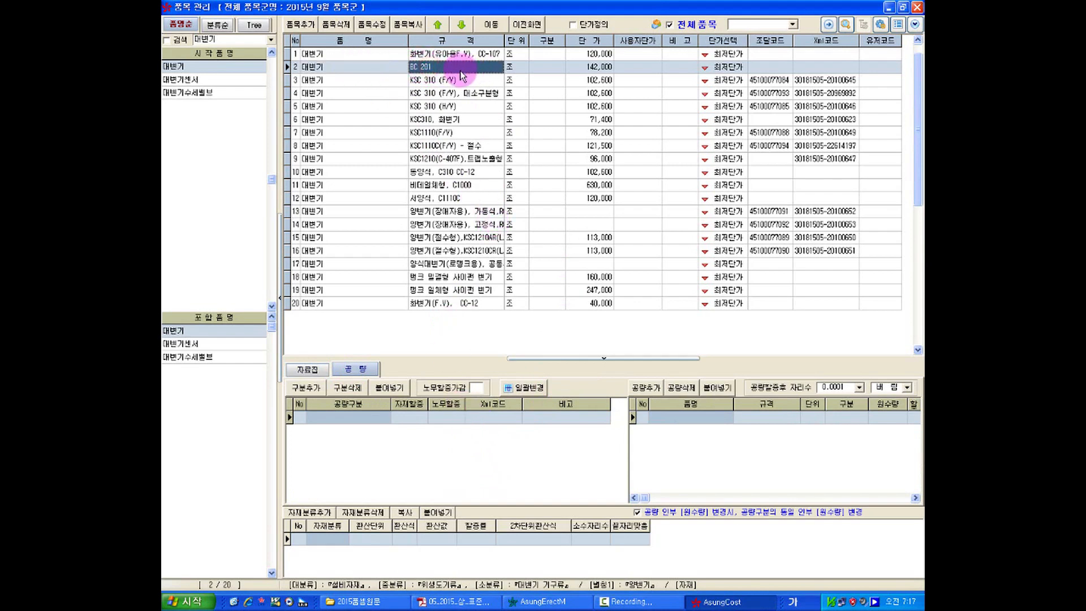
# Step: Switch to the standard estimating PDF in Adobe Reader, place it beside the 공량 lists and examine the 대변기 설치 table's quantities
pyautogui.click(445, 604)
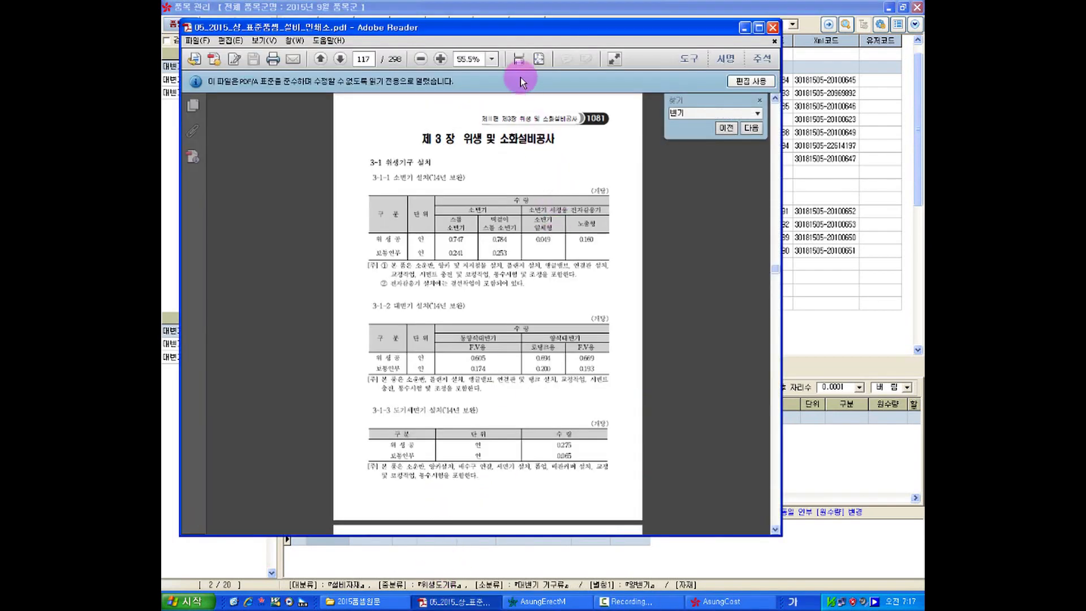
pyautogui.moveTo(514, 32); pyautogui.dragTo(638, 31)
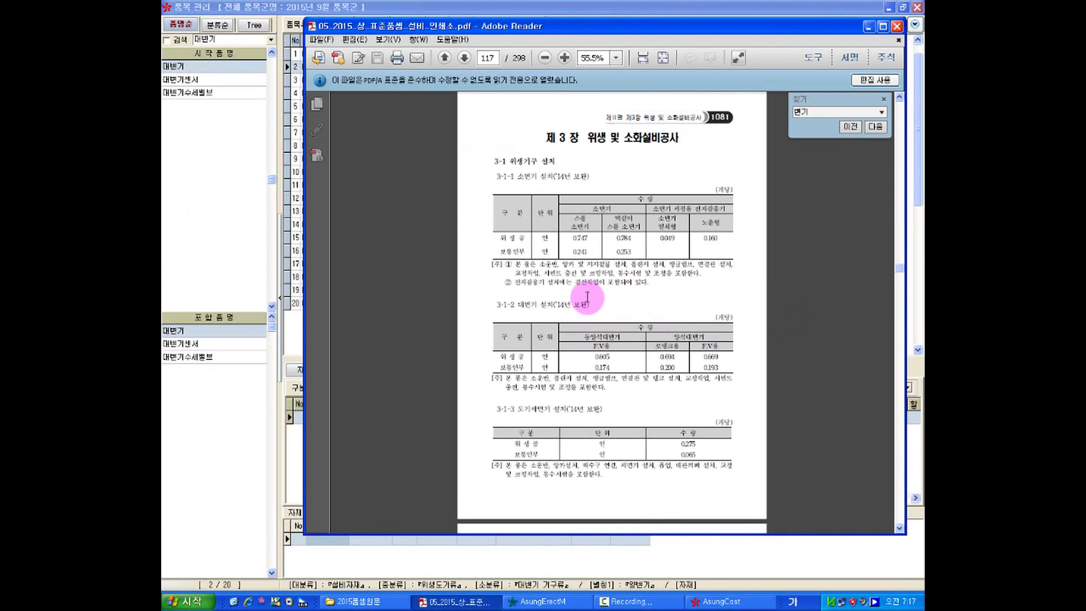
pyautogui.moveTo(536, 29); pyautogui.dragTo(738, 35)
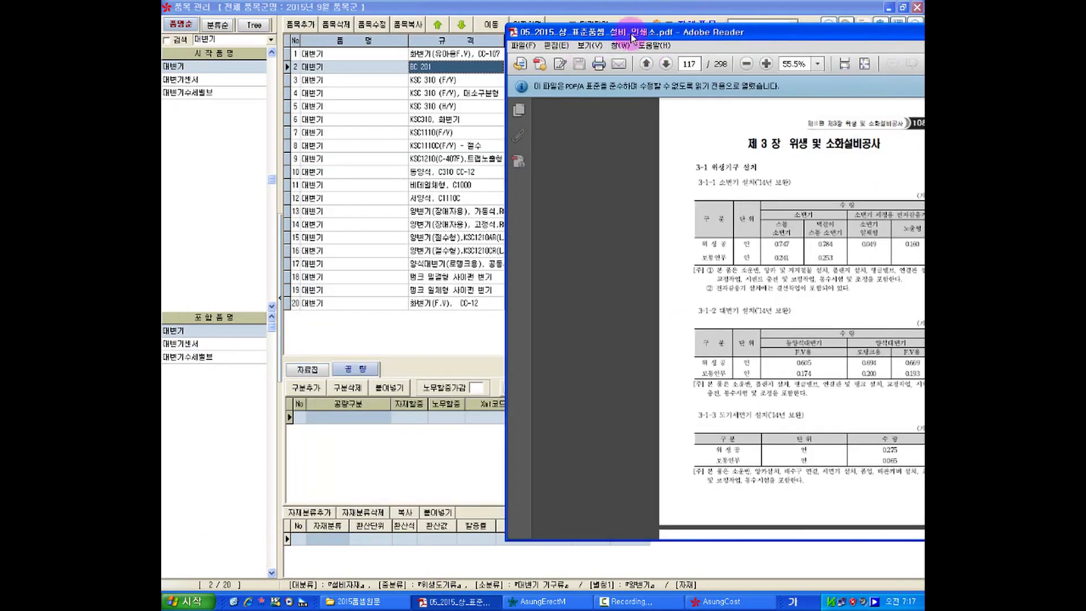
pyautogui.moveTo(632, 32); pyautogui.dragTo(599, 31)
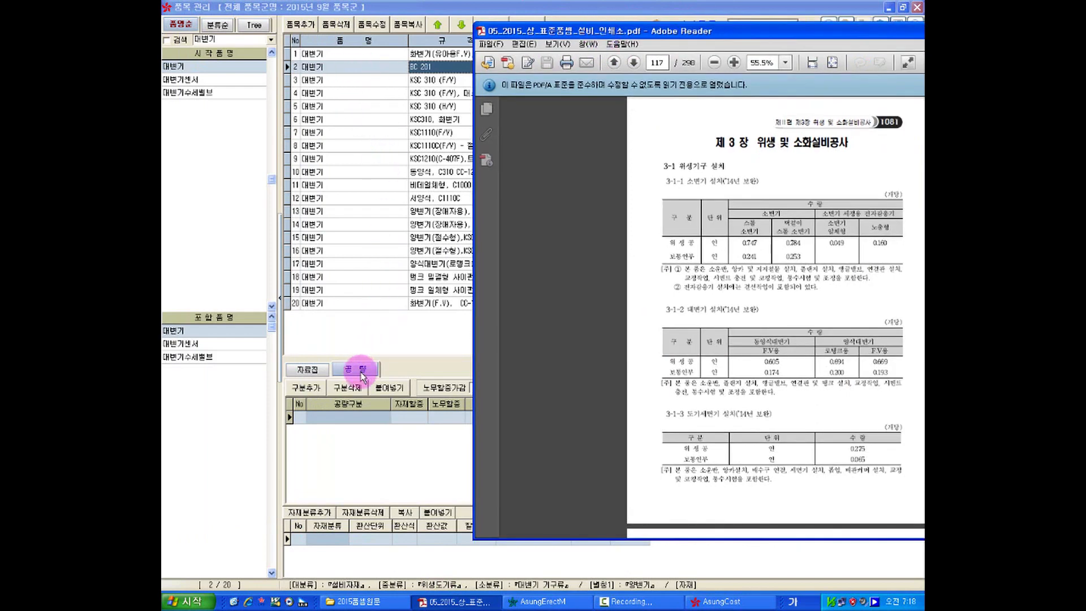
pyautogui.moveTo(686, 310); pyautogui.dragTo(765, 309)
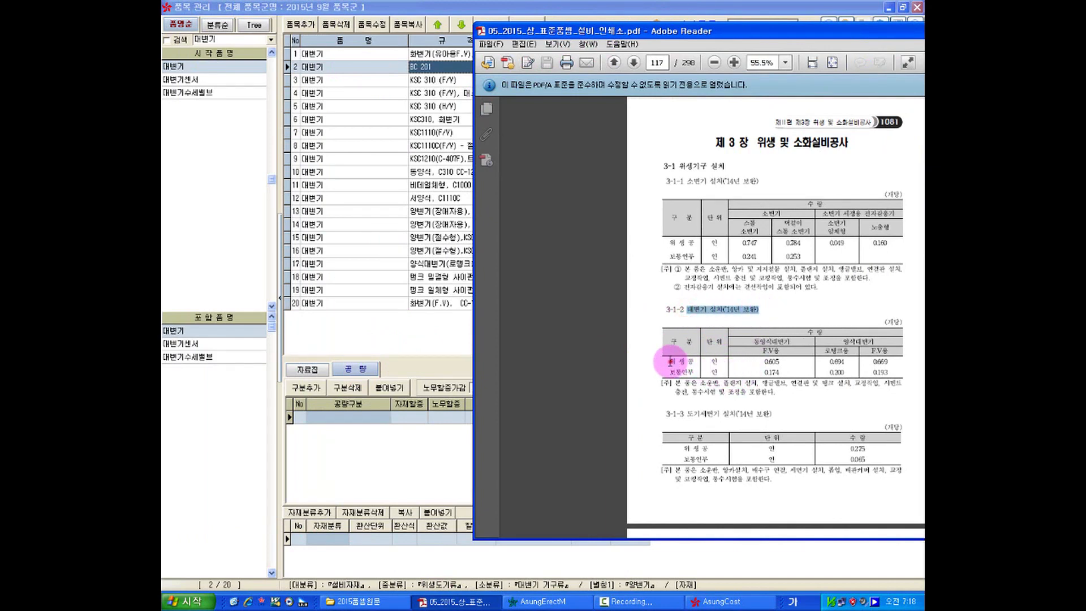
pyautogui.moveTo(670, 362); pyautogui.dragTo(891, 361)
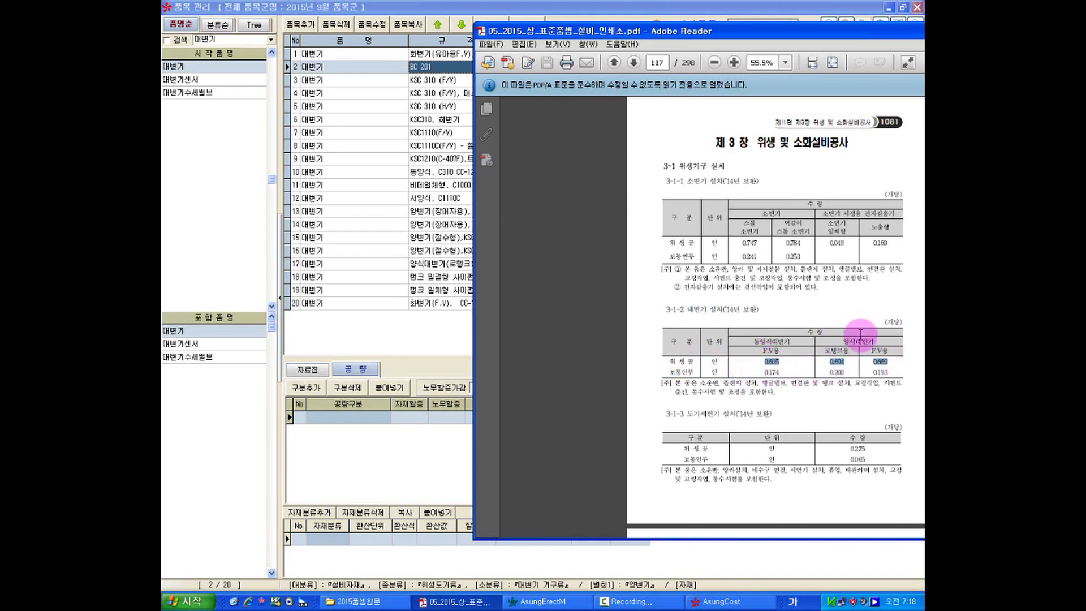
pyautogui.moveTo(733, 372); pyautogui.dragTo(849, 392)
pyautogui.click(849, 392)
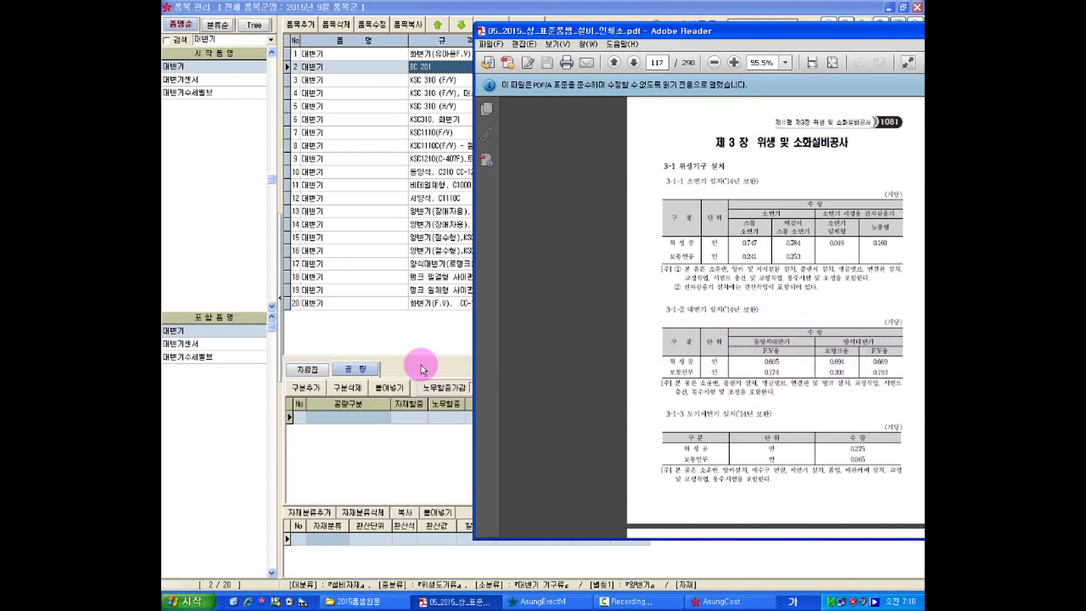
# Step: Return to AsungCost and add a quantity division (공량구분) to the BC 201 item
pyautogui.click(405, 450)
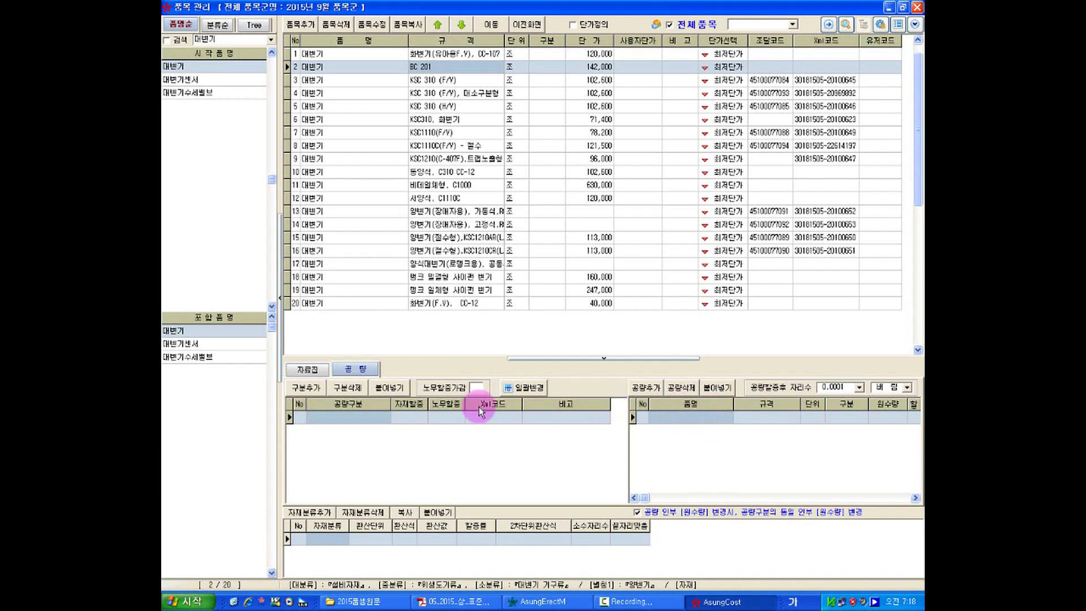
pyautogui.click(306, 387)
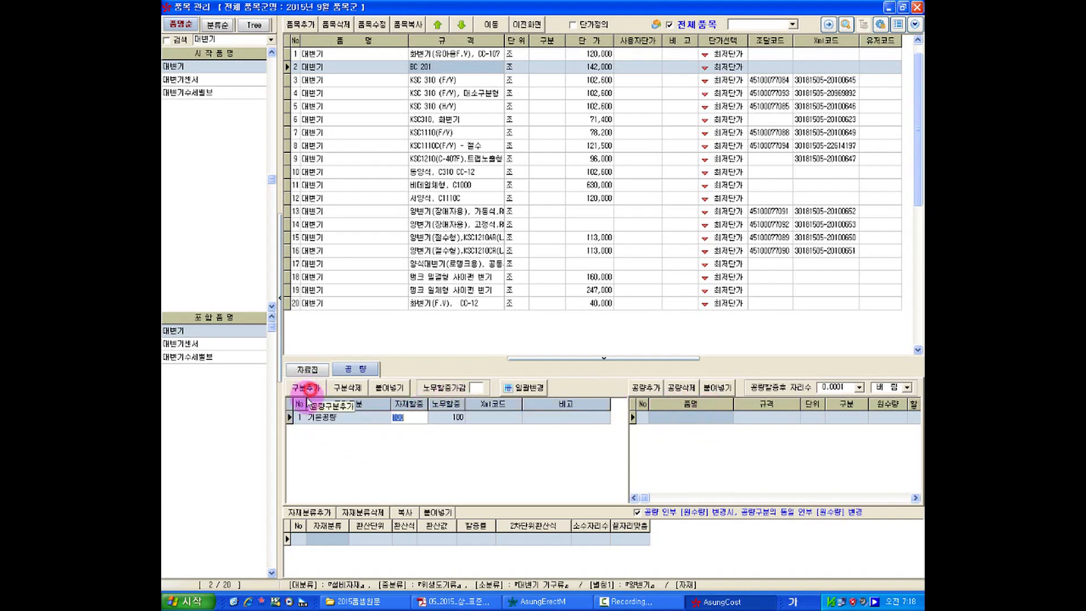
pyautogui.click(351, 421)
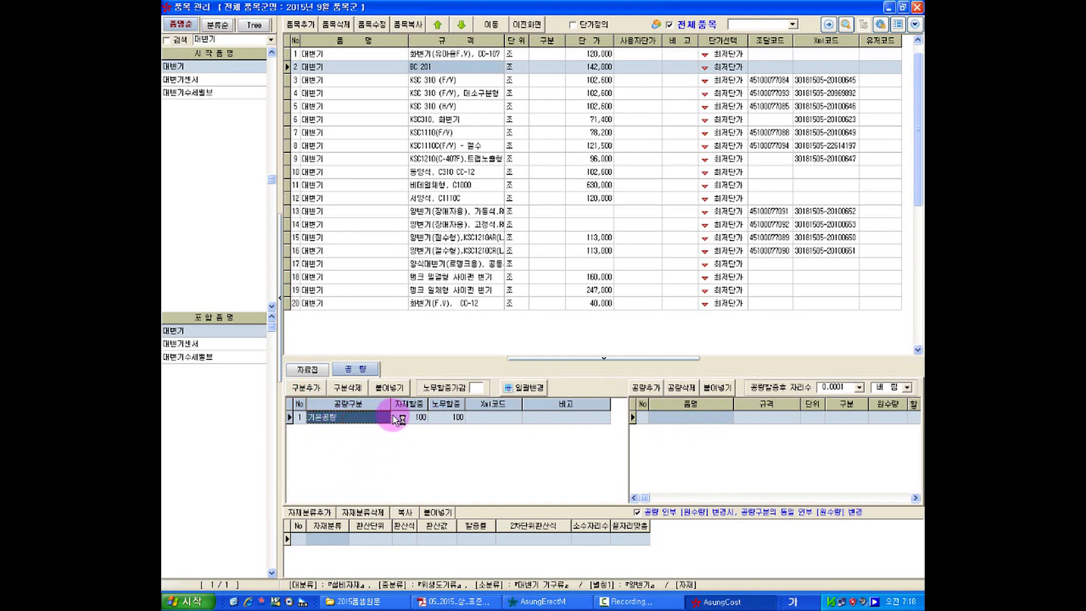
# Step: Look up the 대변기 설치 section number in the PDF and enter 설비3-1-2 as the quantity division's remark (비고)
pyautogui.click(555, 417)
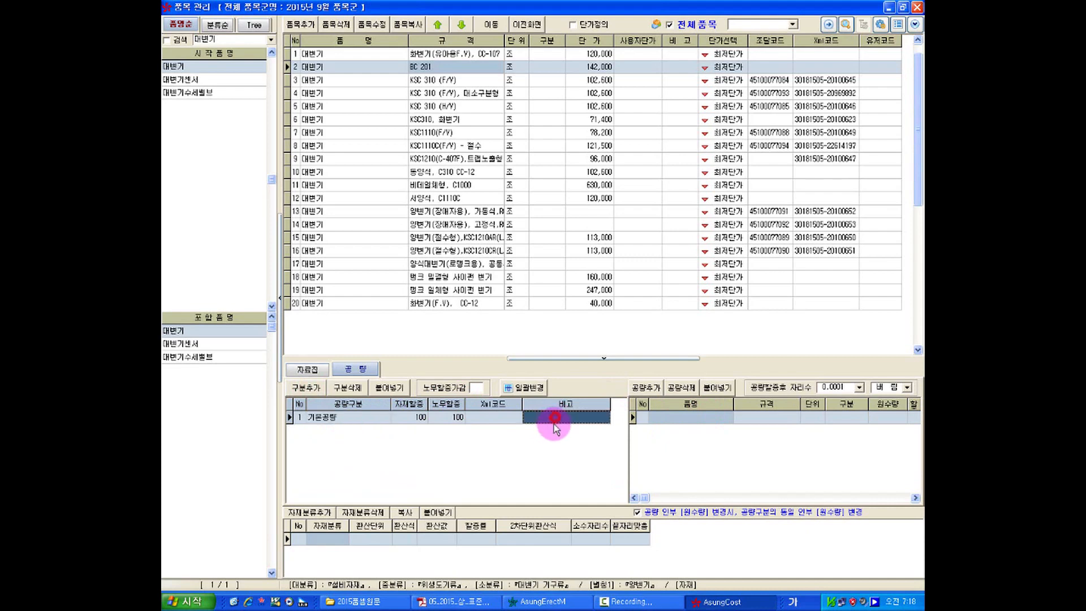
pyautogui.click(474, 604)
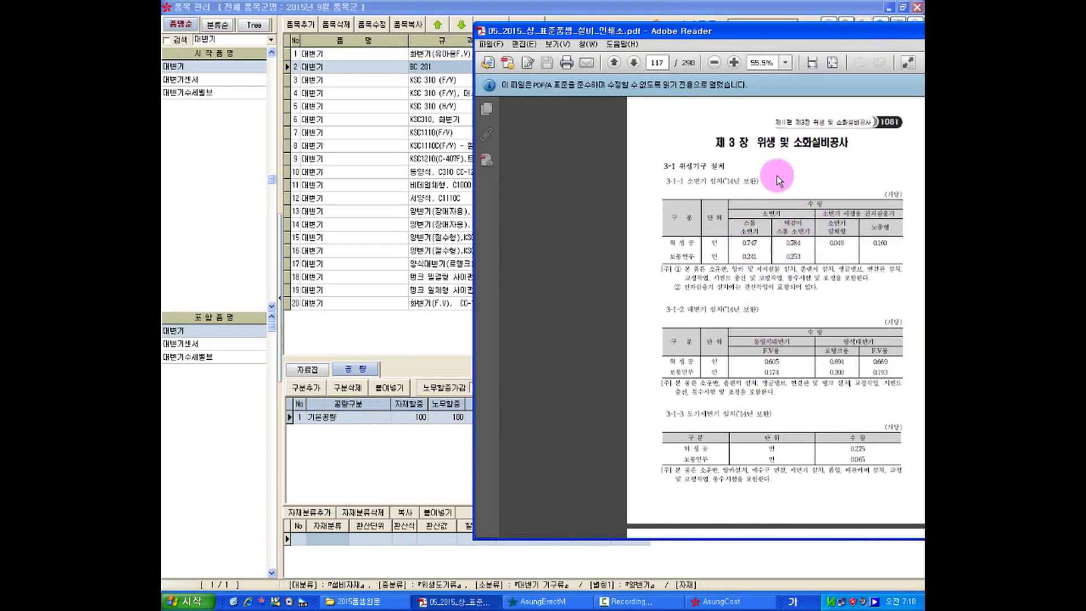
pyautogui.moveTo(663, 166); pyautogui.dragTo(679, 162)
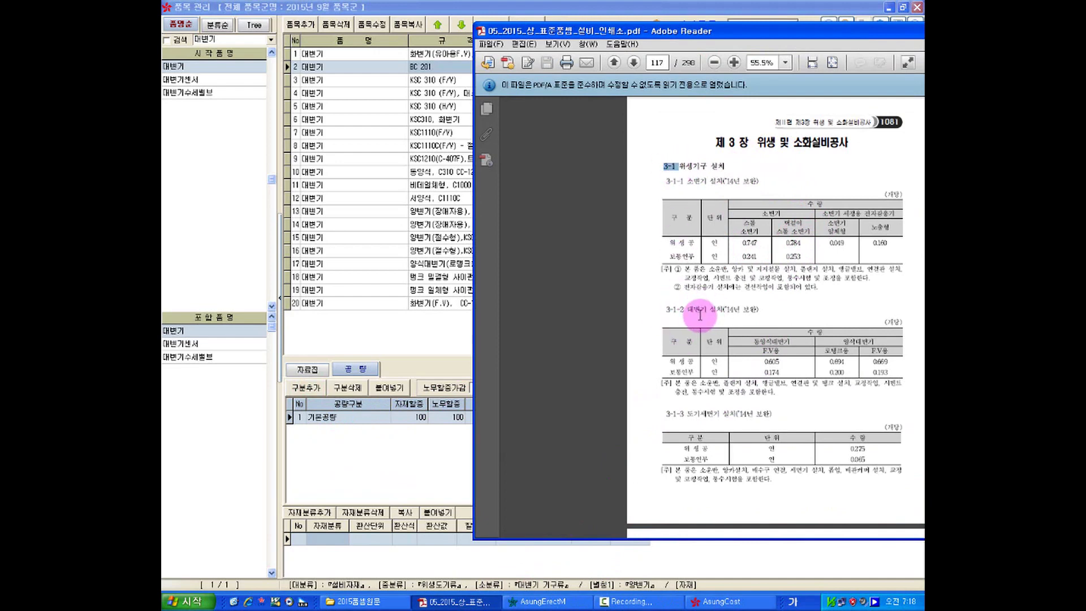
pyautogui.moveTo(664, 310); pyautogui.dragTo(684, 312)
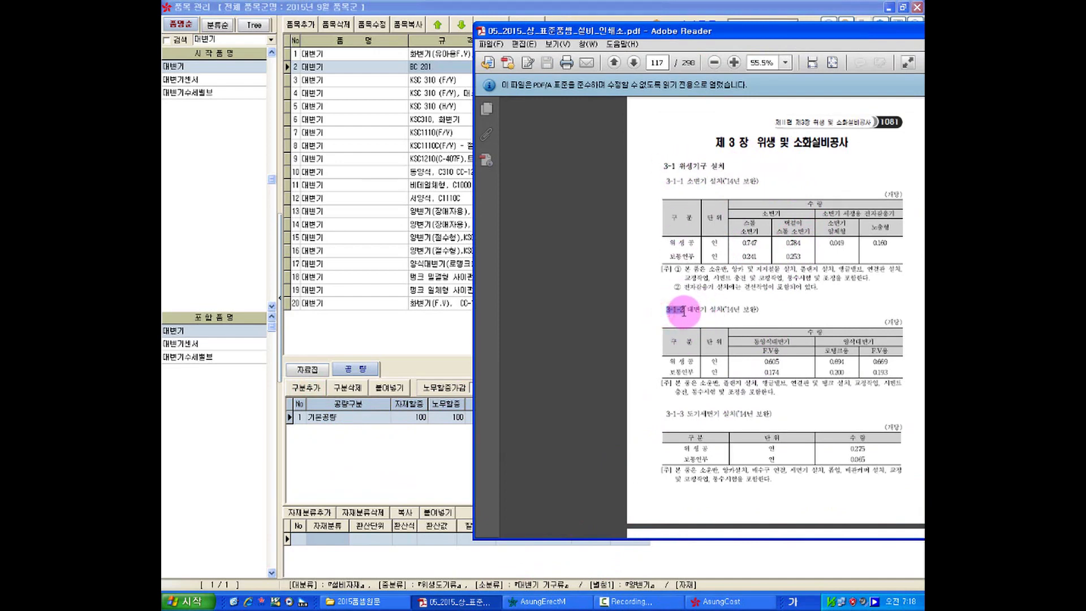
pyautogui.click(417, 435)
pyautogui.click(546, 417)
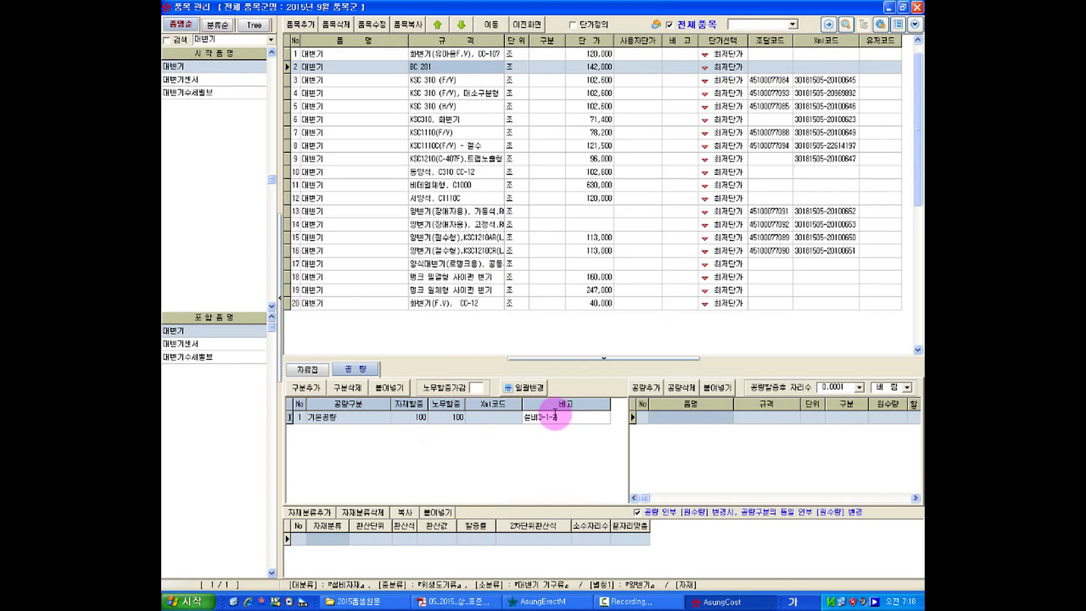
pyautogui.press('Return')
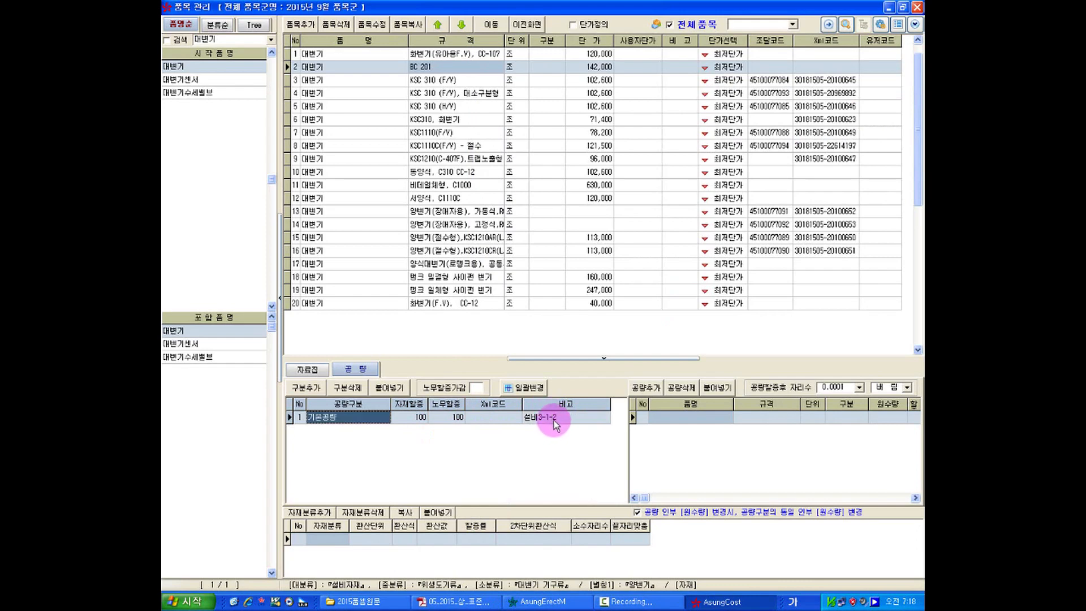
pyautogui.click(550, 420)
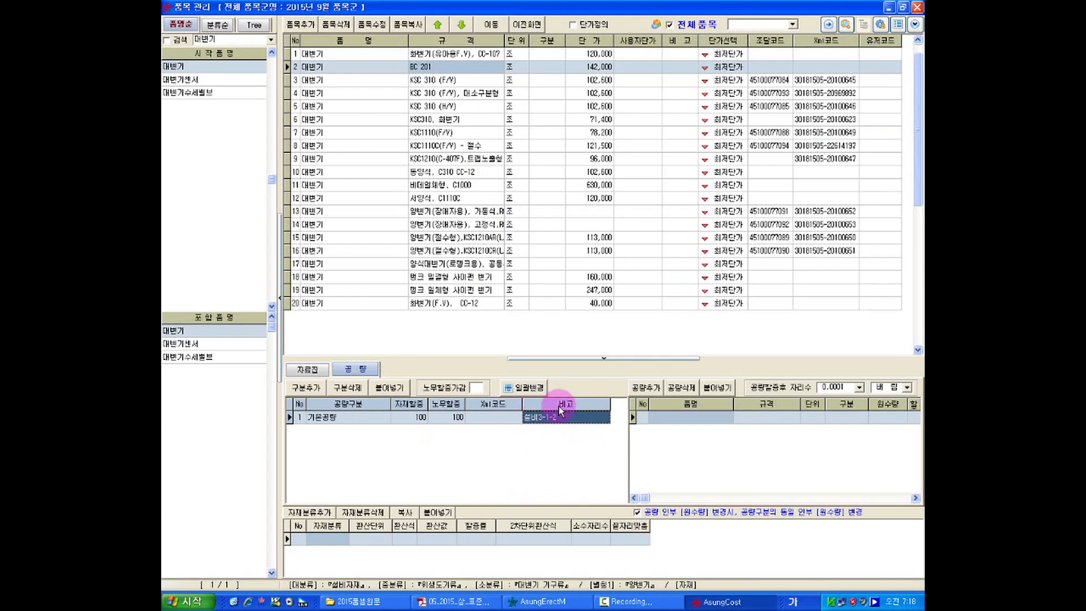
# Step: Switch to the PDF in Adobe Reader, move it clear of the 공량 item list and examine the 위생공 and 보통인부 rows for 대변기 설치
pyautogui.click(474, 603)
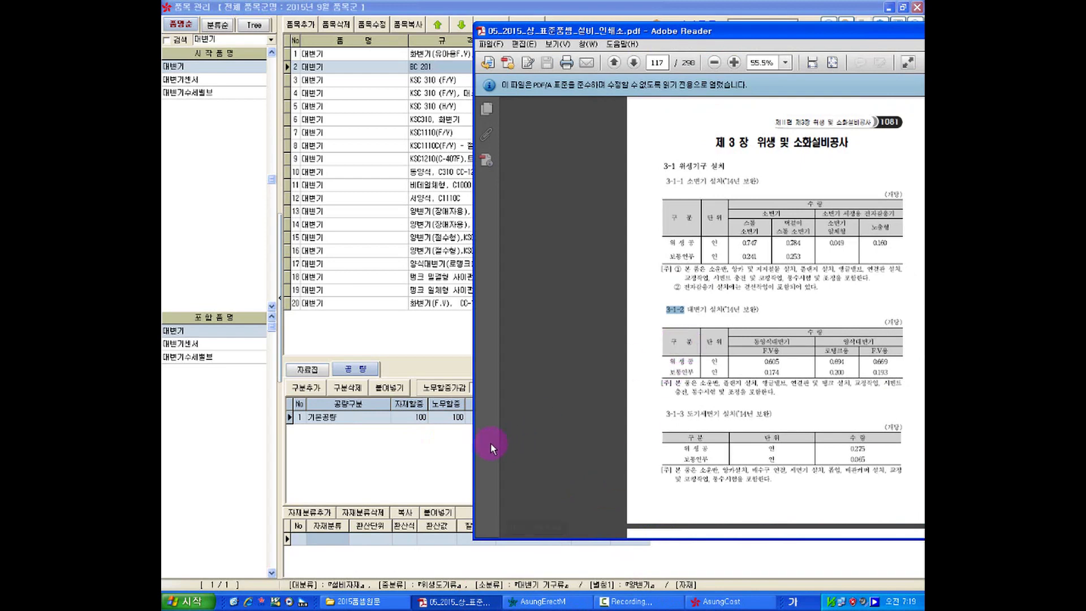
pyautogui.click(453, 419)
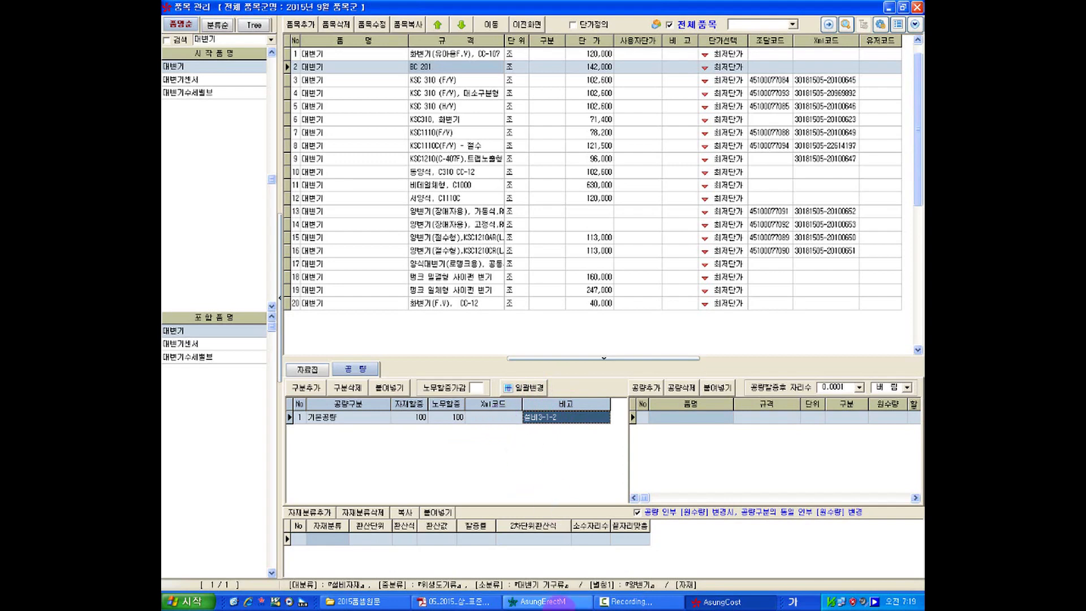
pyautogui.click(450, 599)
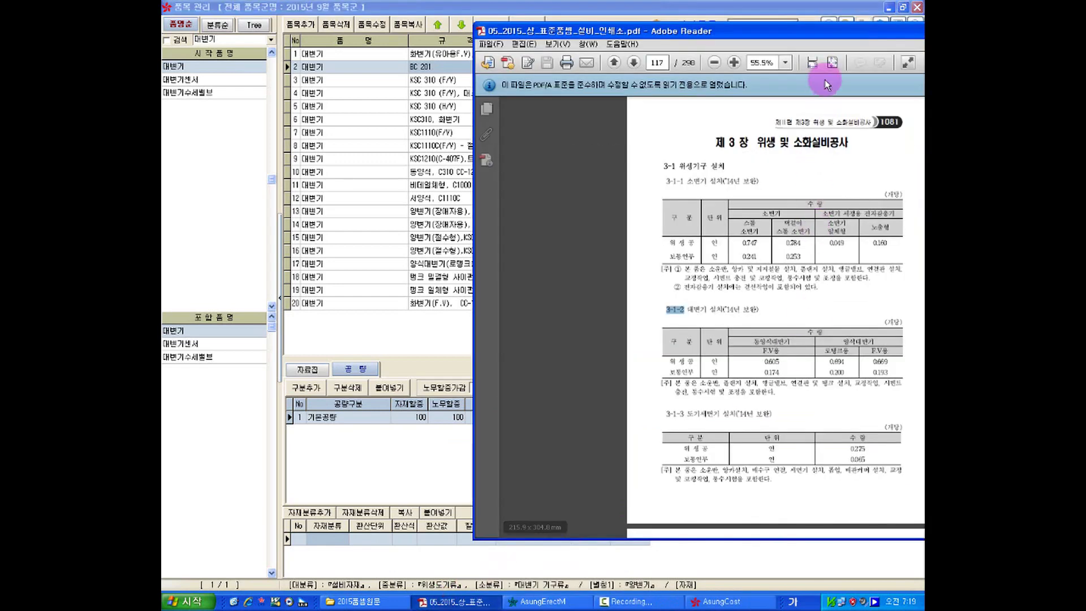
pyautogui.moveTo(819, 33); pyautogui.dragTo(427, 38)
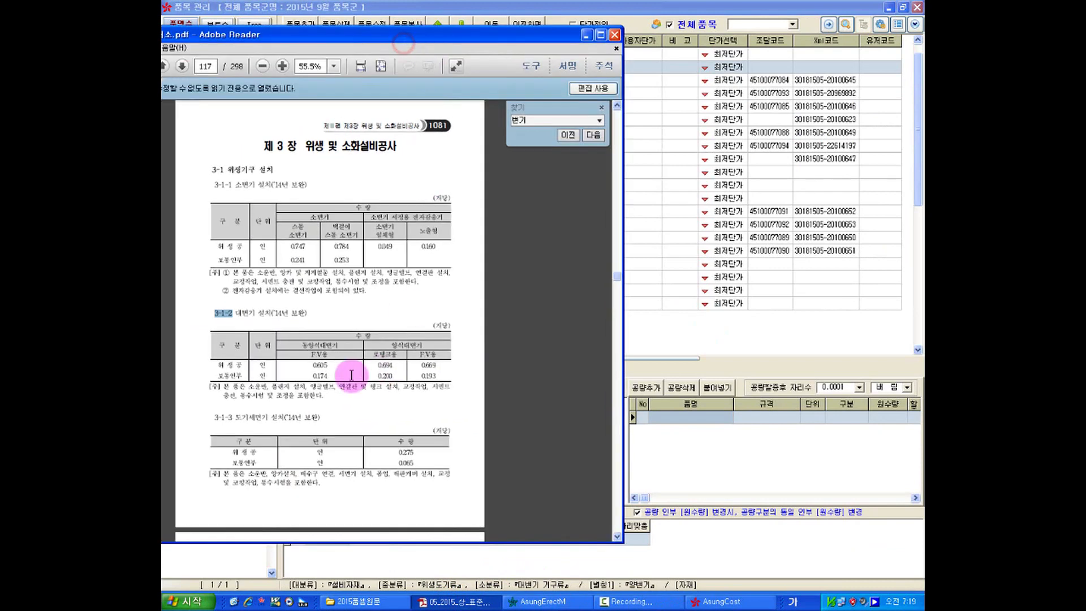
pyautogui.moveTo(216, 364); pyautogui.dragTo(243, 359)
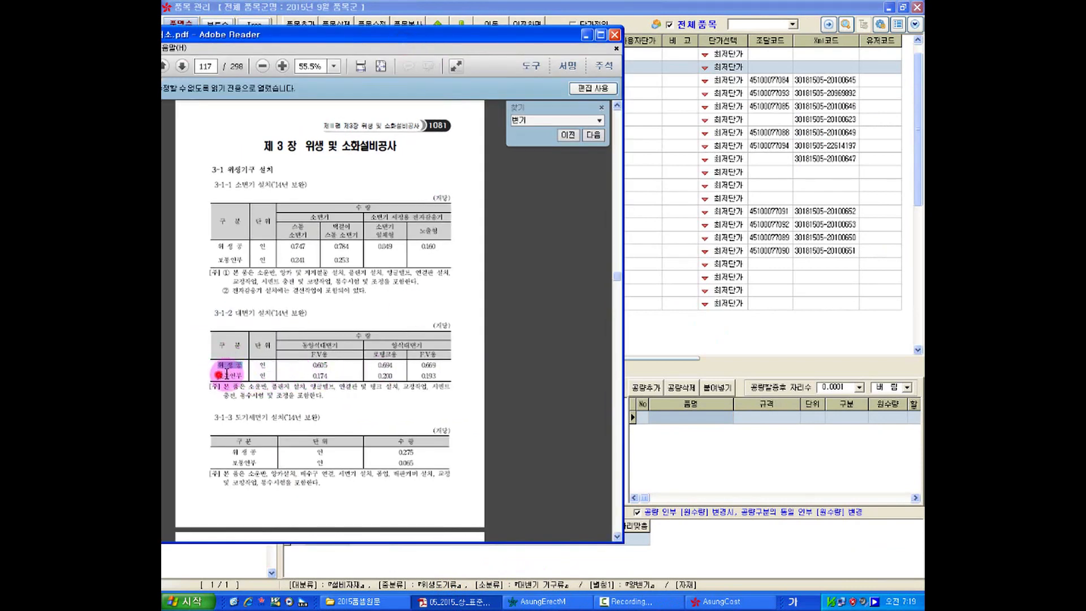
pyautogui.moveTo(218, 376); pyautogui.dragTo(239, 374)
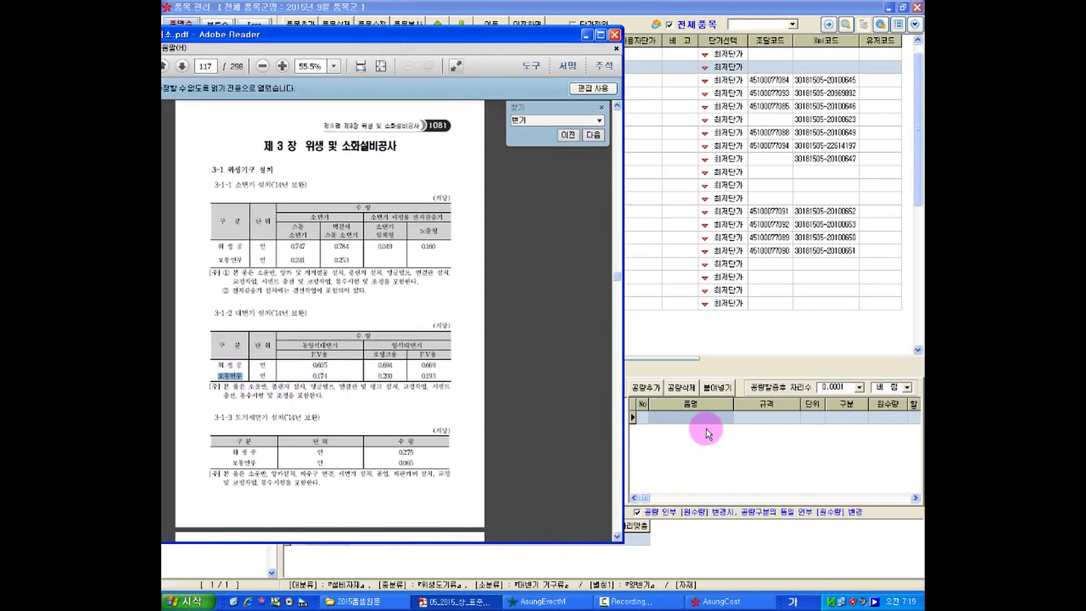
# Step: Return to AsungCost and add 위생공 from the labour list to the 기본공량 division of BC 201
pyautogui.click(678, 459)
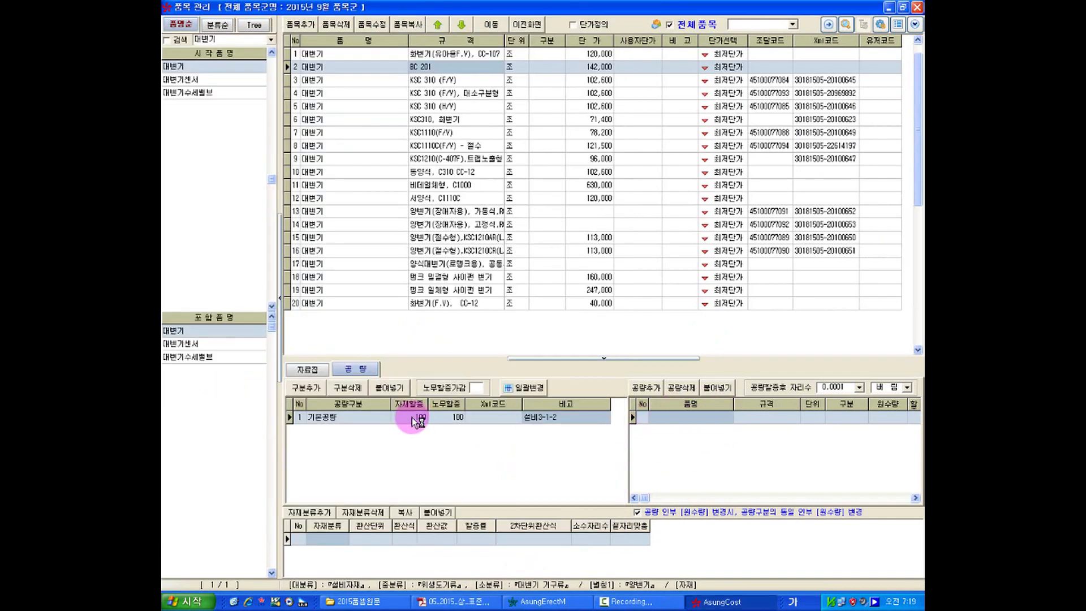
pyautogui.click(386, 424)
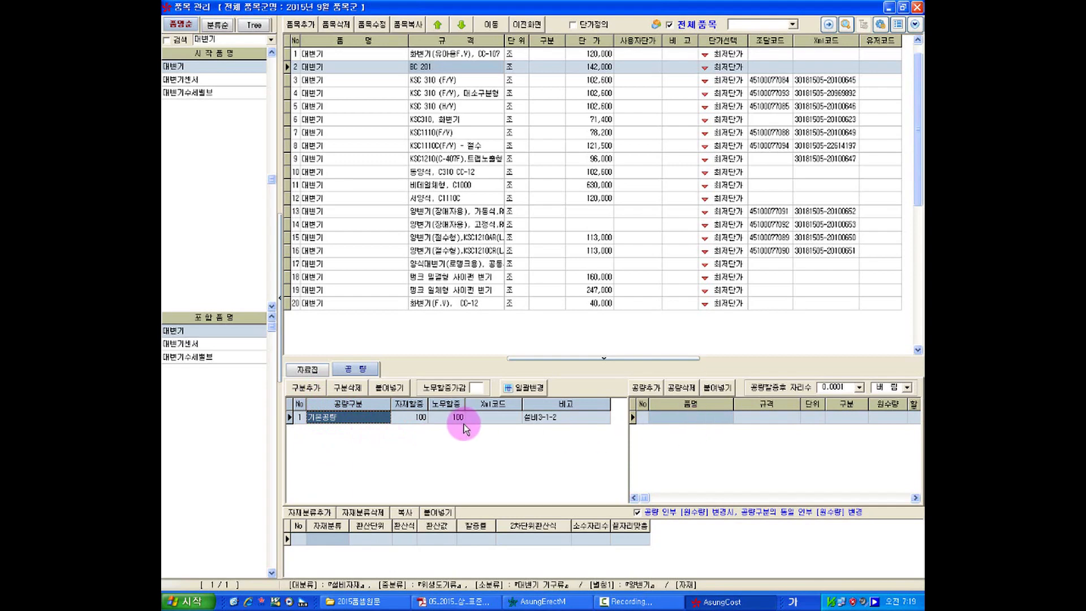
pyautogui.click(417, 419)
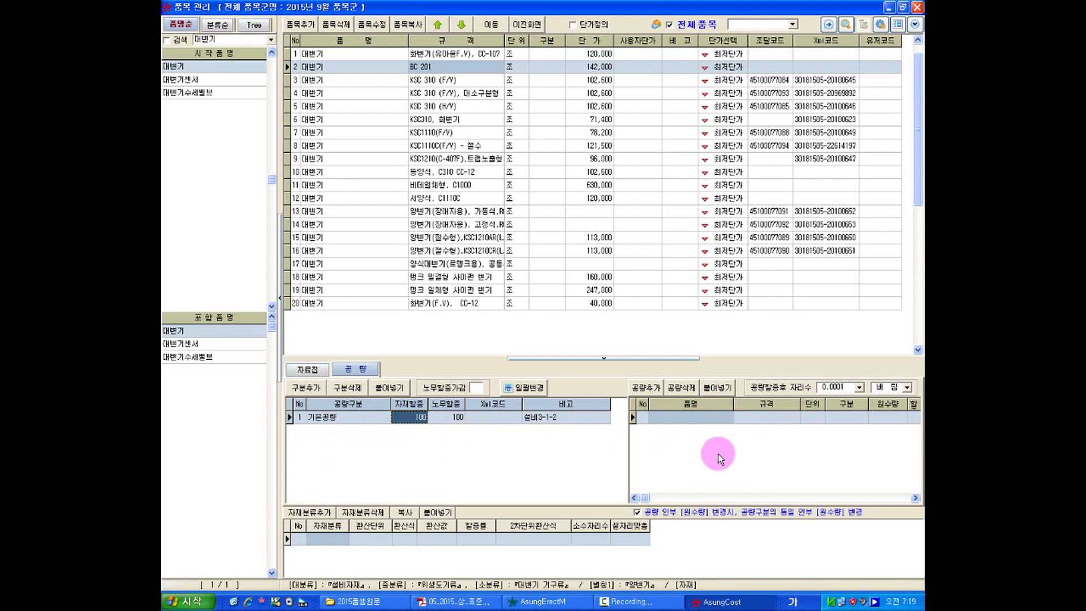
pyautogui.click(642, 390)
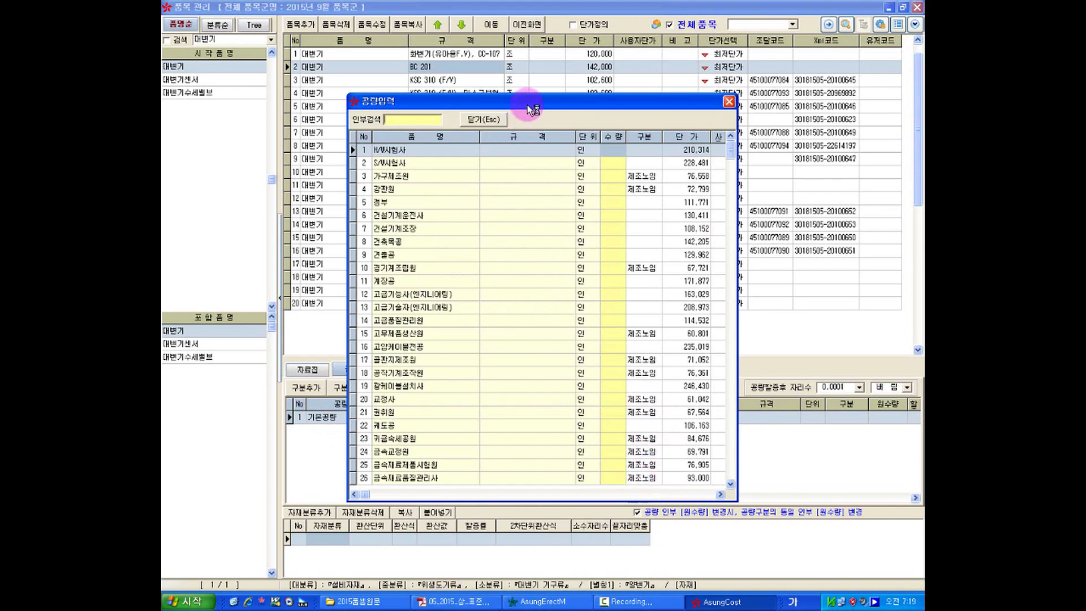
pyautogui.moveTo(532, 109); pyautogui.dragTo(694, 103)
pyautogui.click(469, 602)
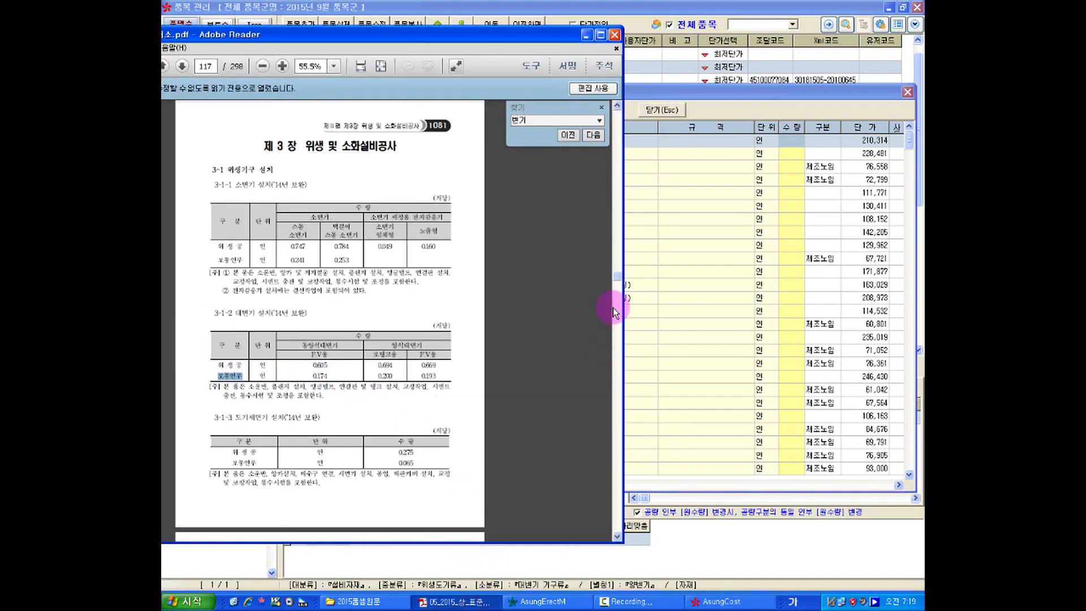
pyautogui.click(691, 284)
pyautogui.click(593, 110)
pyautogui.write('ㅇ')
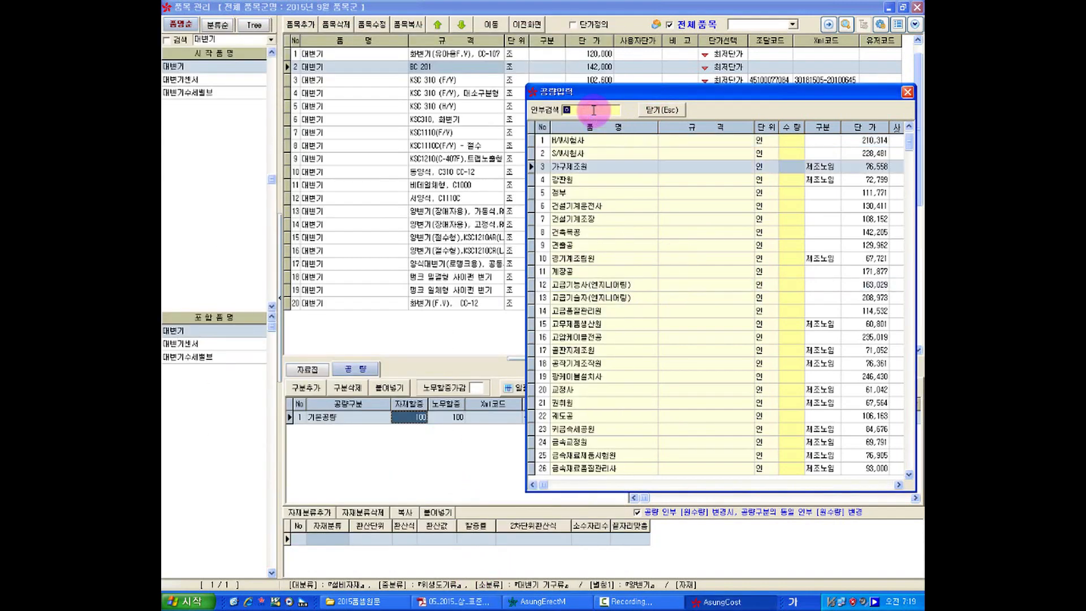
pyautogui.write('위생공')
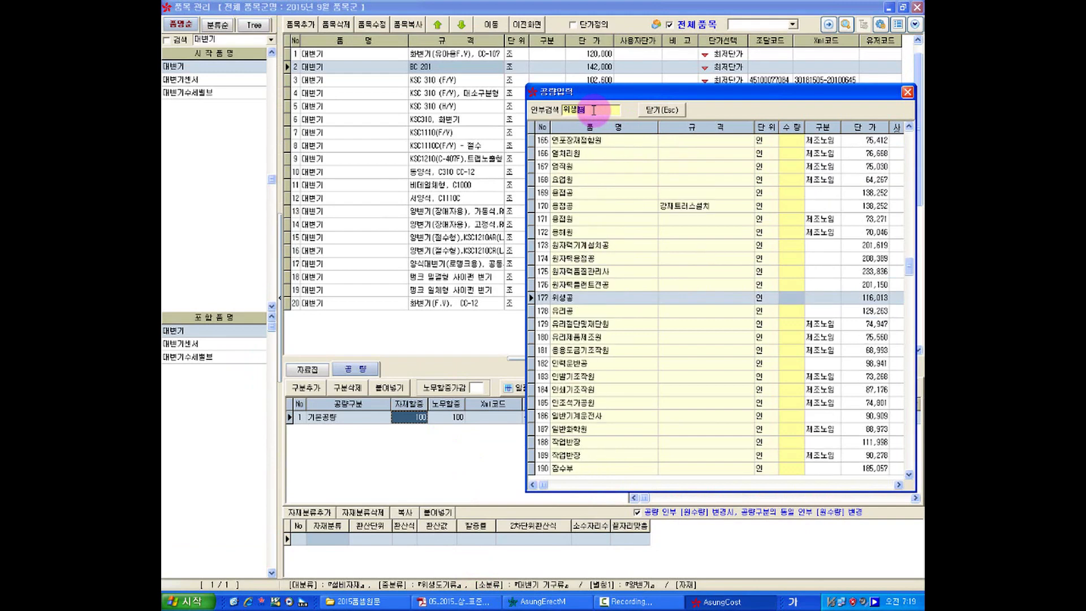
pyautogui.click(598, 299)
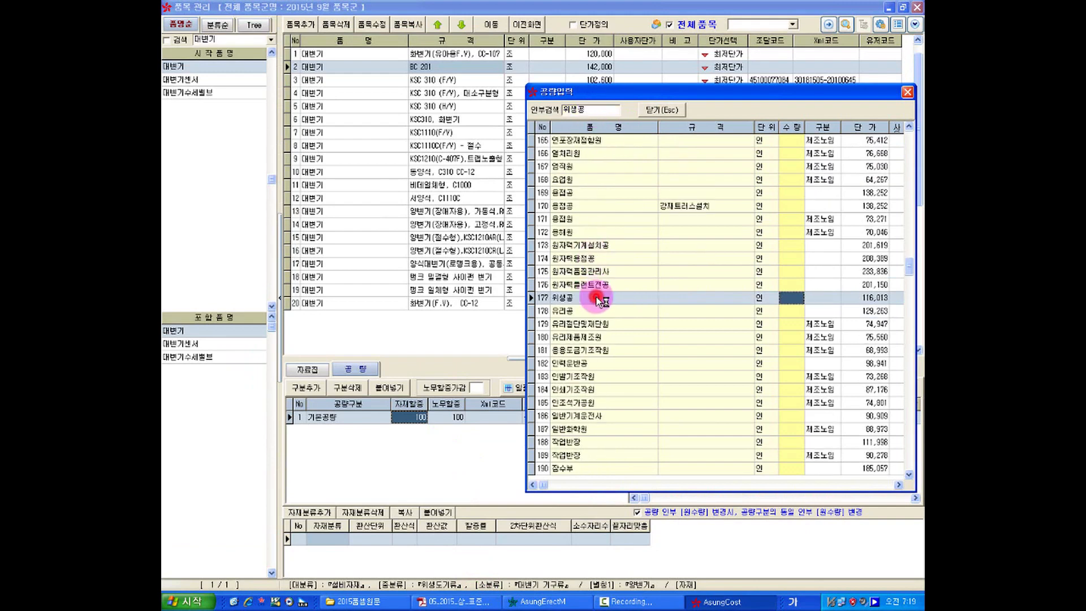
pyautogui.moveTo(822, 99); pyautogui.dragTo(555, 24)
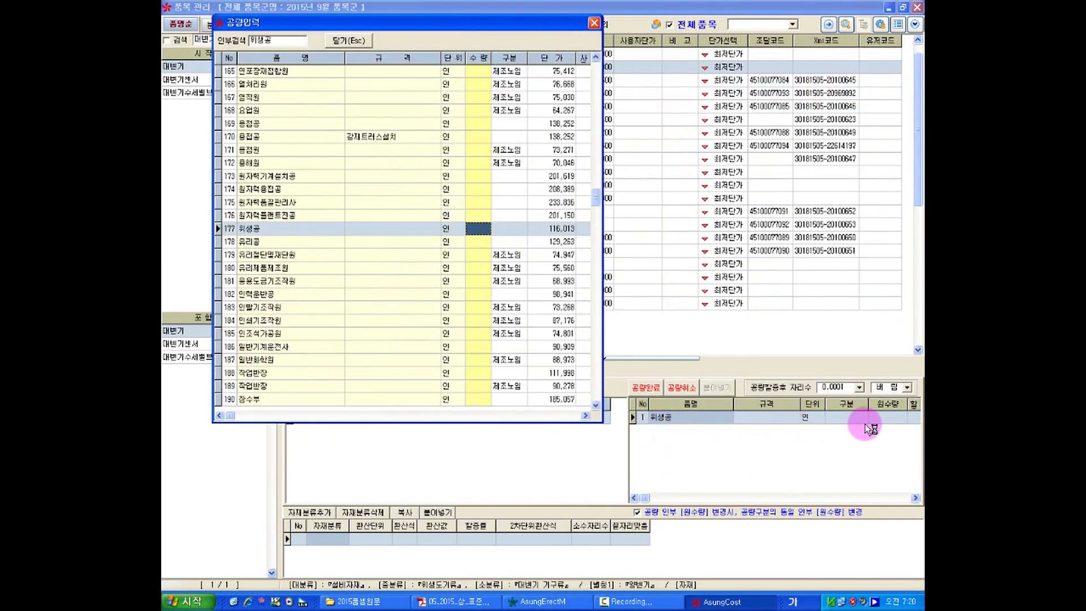
# Step: Find 보통인부 without a specification in the labour list, add it to the 공량 items and close the list
pyautogui.click(459, 601)
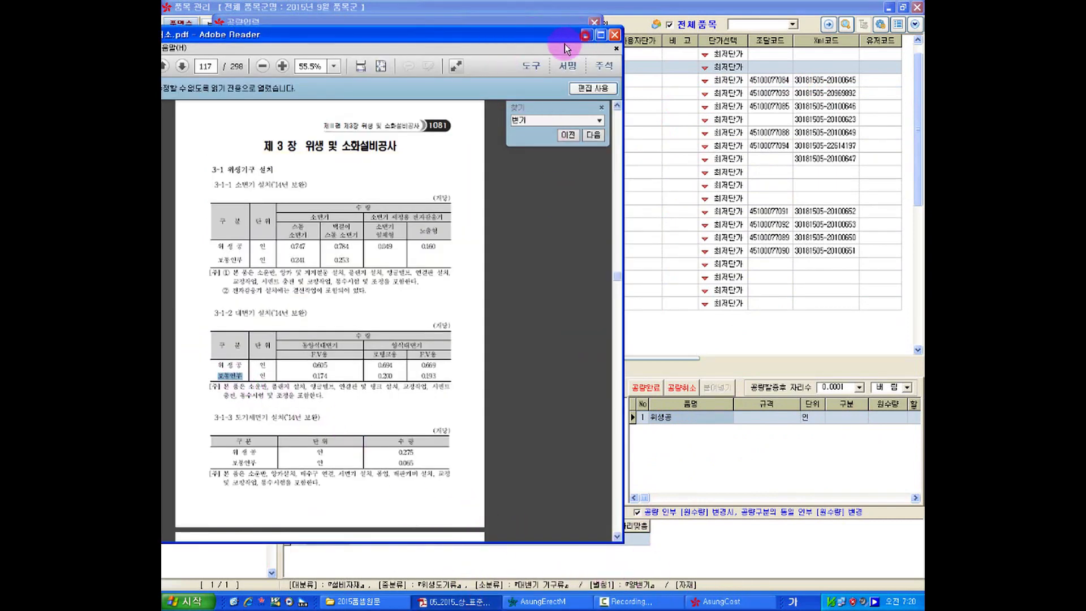
pyautogui.click(585, 35)
pyautogui.click(284, 39)
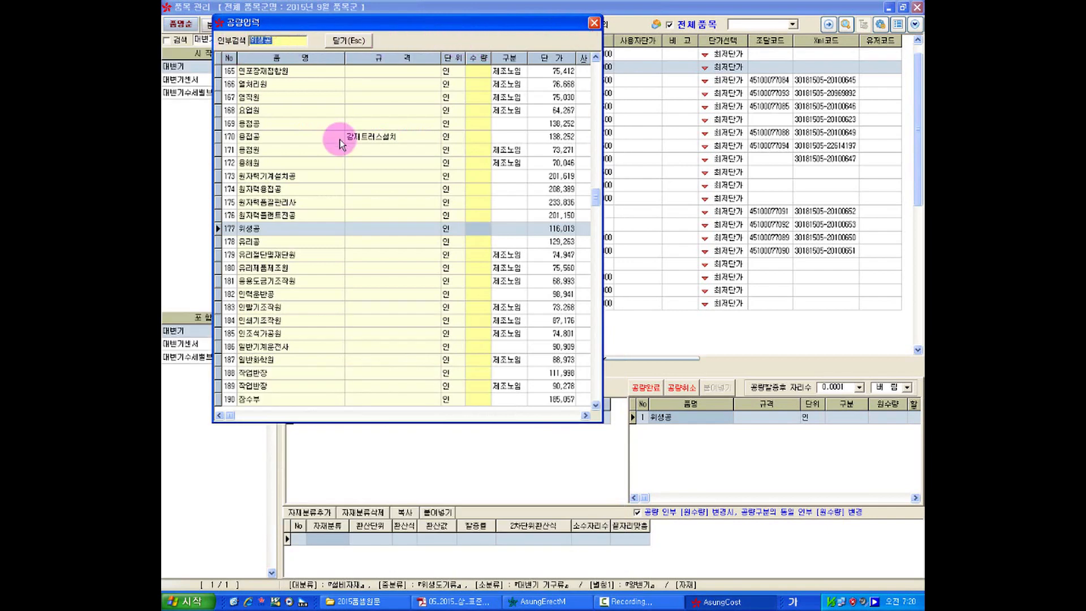
pyautogui.write('보통인부')
pyautogui.press('Return')
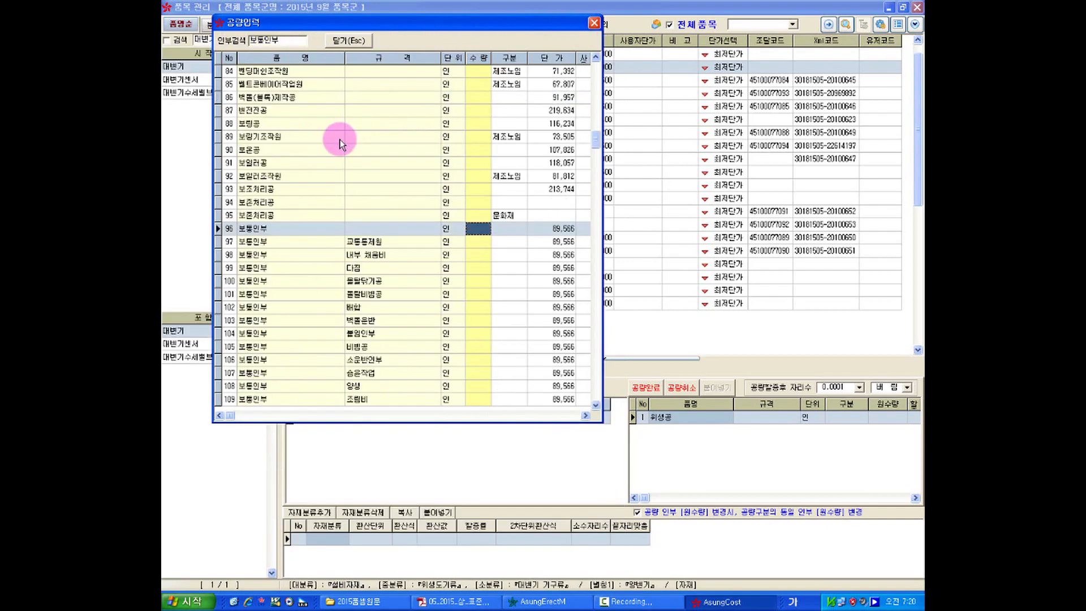
pyautogui.doubleClick(411, 229)
pyautogui.click(594, 22)
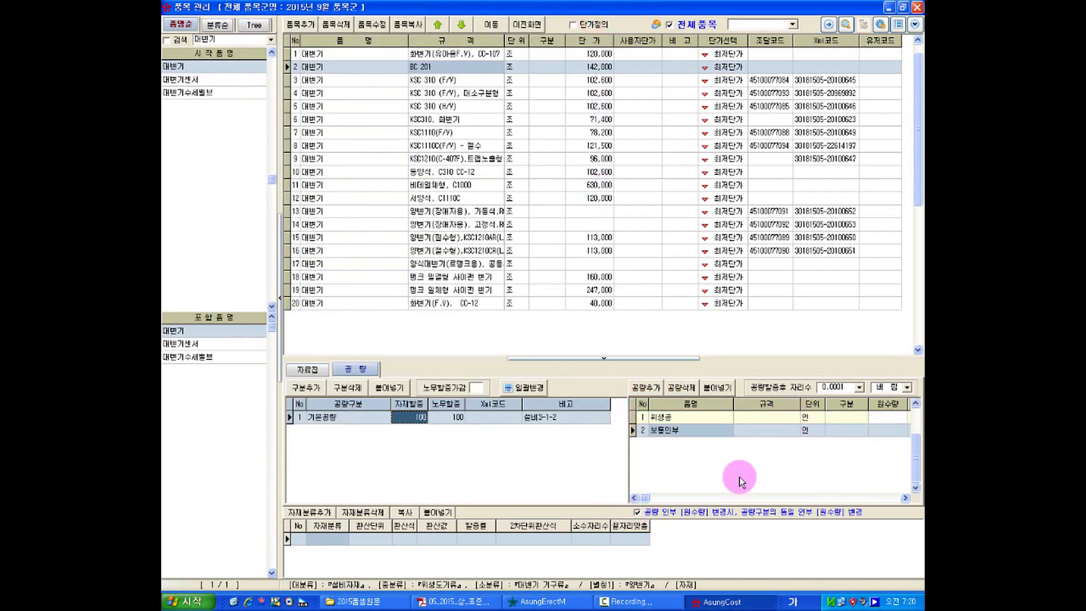
# Step: Look up the 로탱크용 양식대변기 value for 위생공 in the PDF and enter 0.694 as its 원수량
pyautogui.click(459, 602)
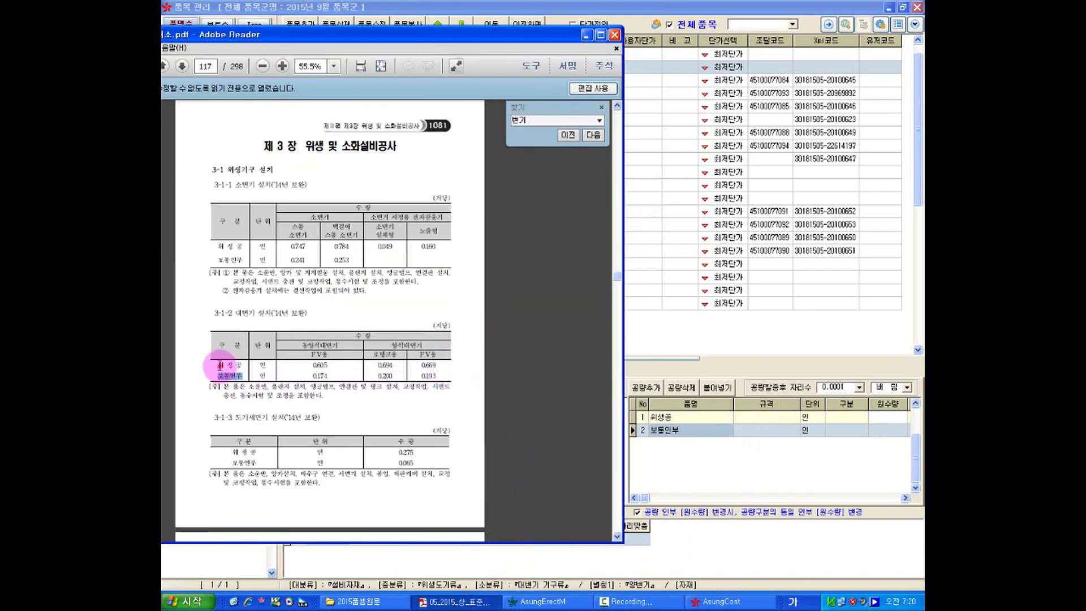
pyautogui.moveTo(220, 365); pyautogui.dragTo(243, 365)
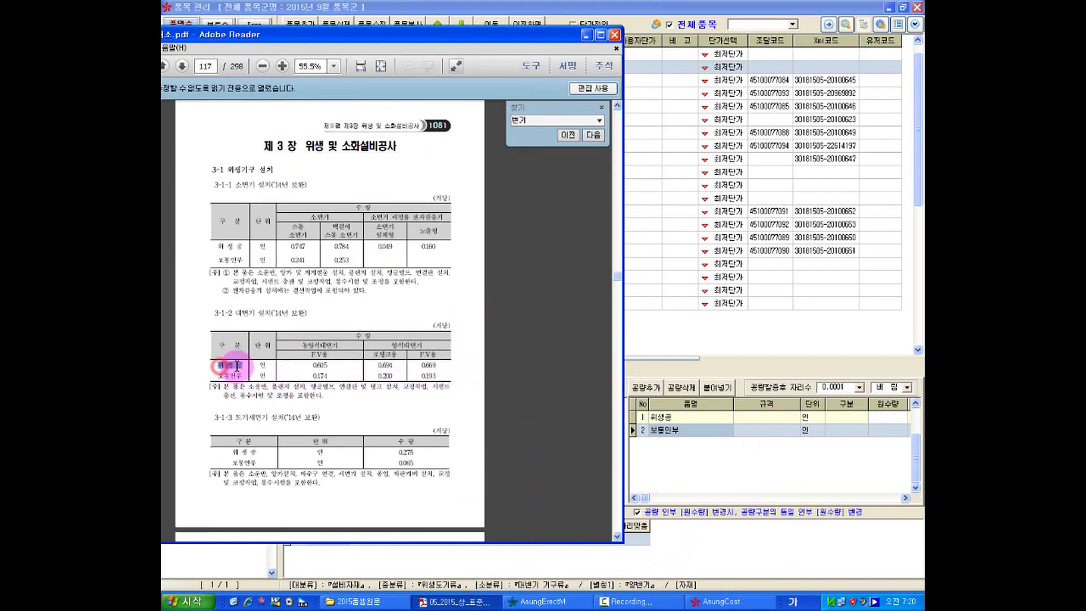
pyautogui.click(389, 357)
pyautogui.moveTo(396, 365)
pyautogui.mouseDown()
pyautogui.moveTo(380, 365)
pyautogui.moveTo(397, 366)
pyautogui.mouseUp()
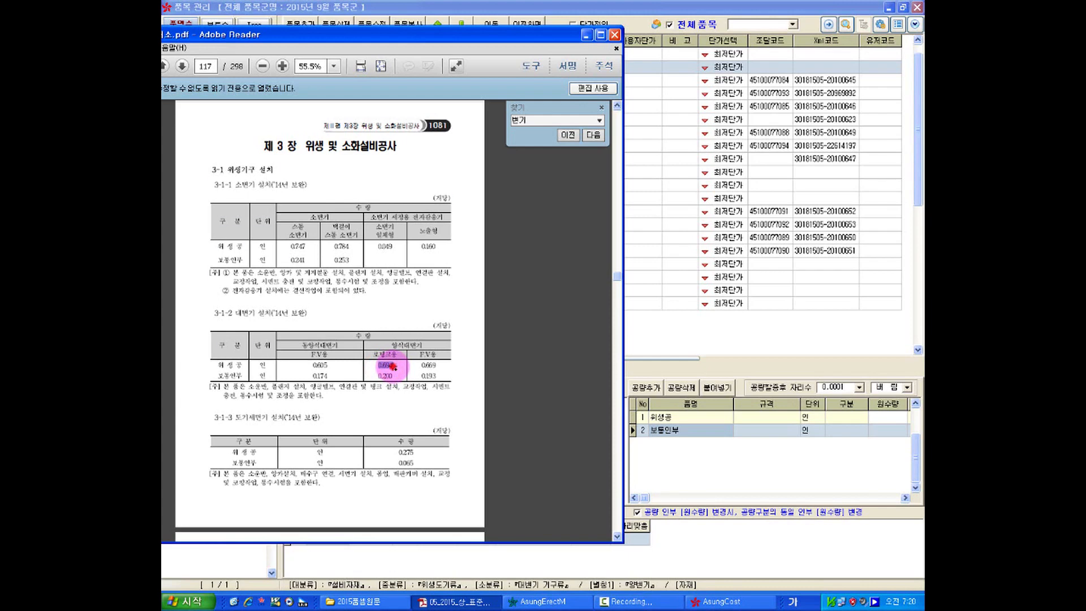
pyautogui.click(373, 365)
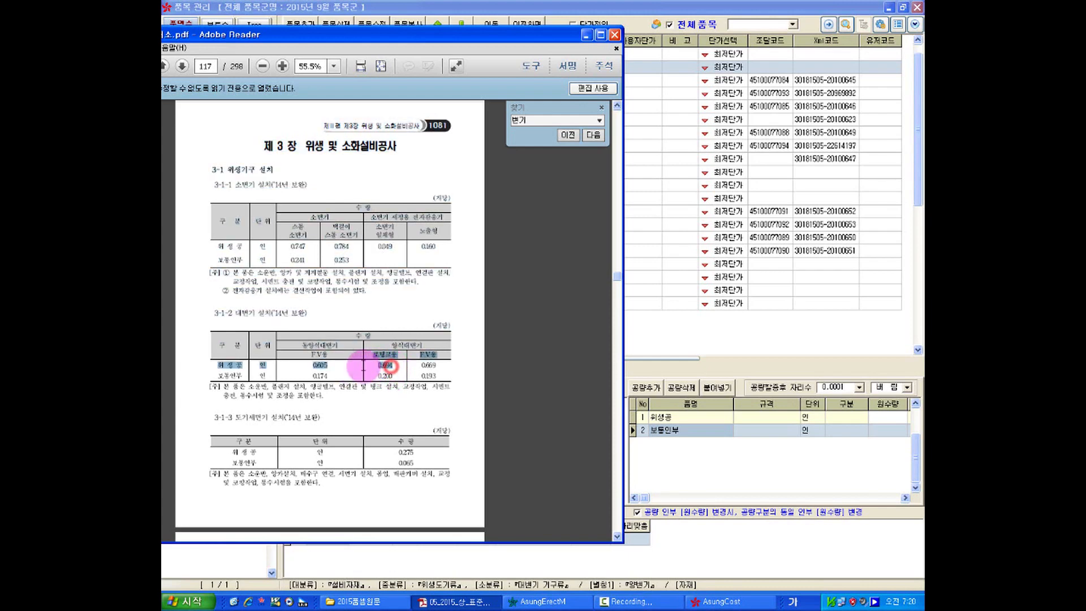
pyautogui.click(861, 439)
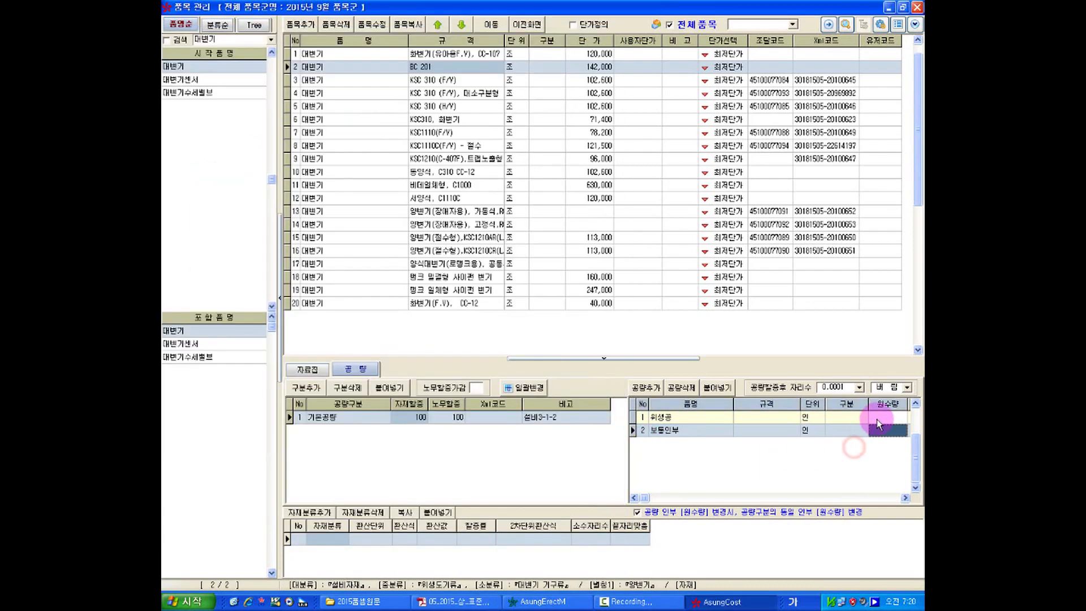
pyautogui.click(877, 419)
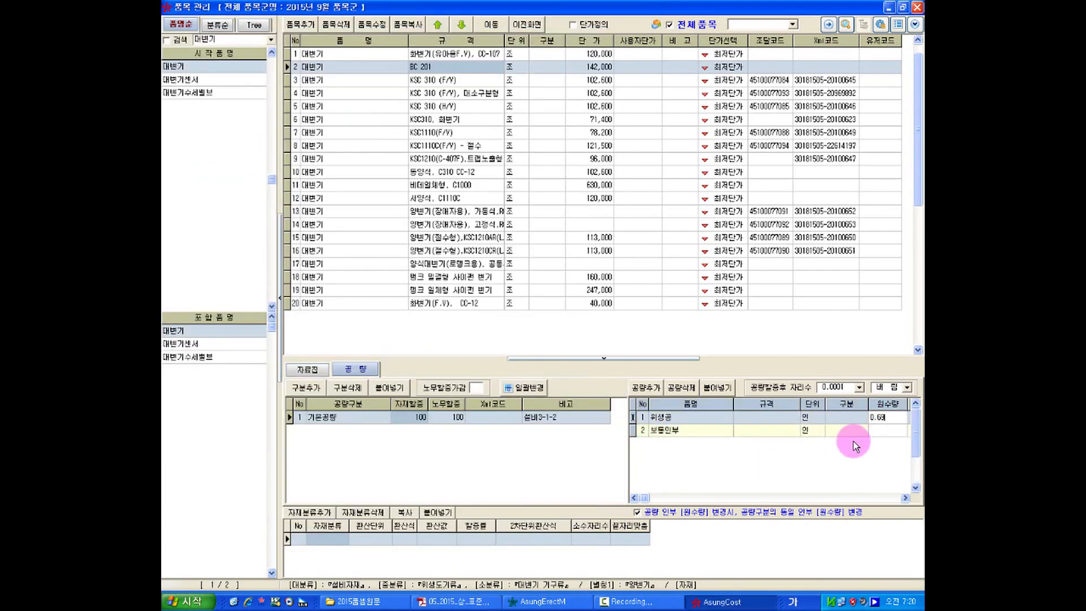
pyautogui.click(854, 442)
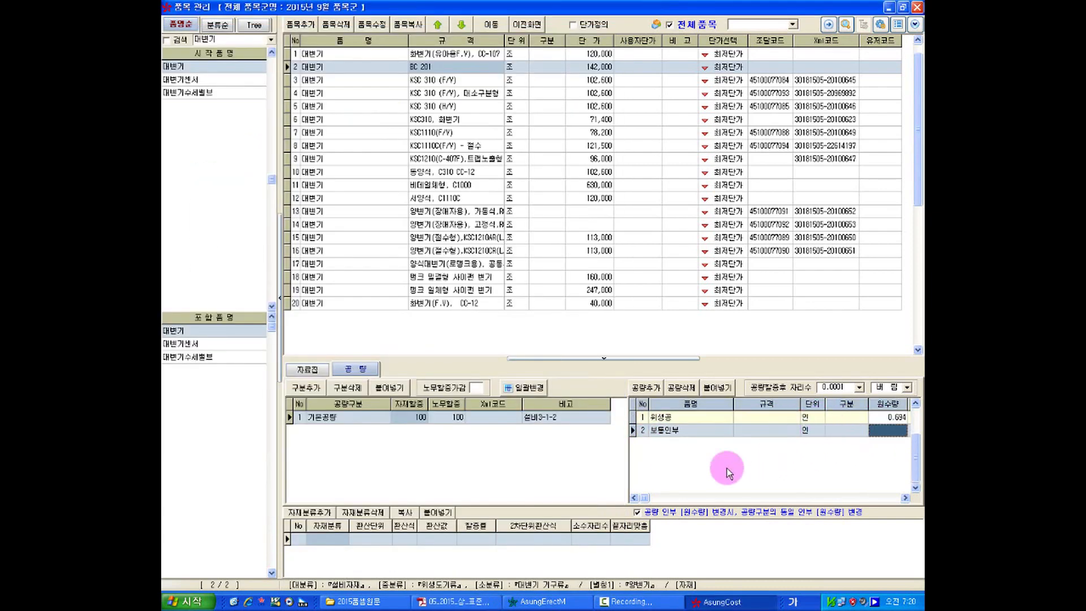
# Step: Look up the matching 보통인부 value in the PDF's 대변기 설치 table and enter 0.2 as its 원수량
pyautogui.click(459, 601)
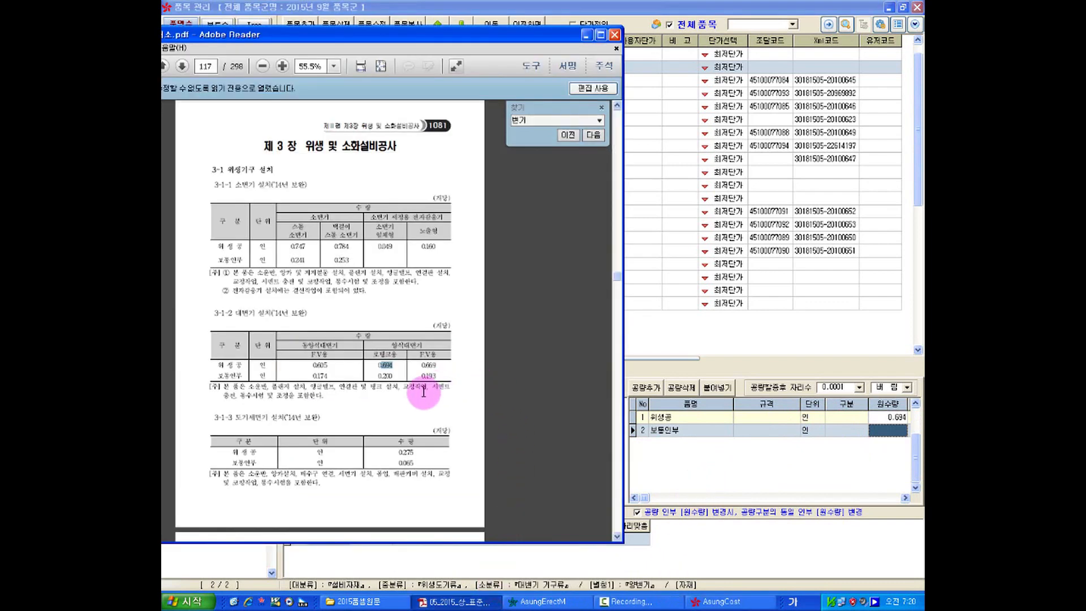
pyautogui.doubleClick(386, 376)
pyautogui.click(884, 440)
pyautogui.write('0.2')
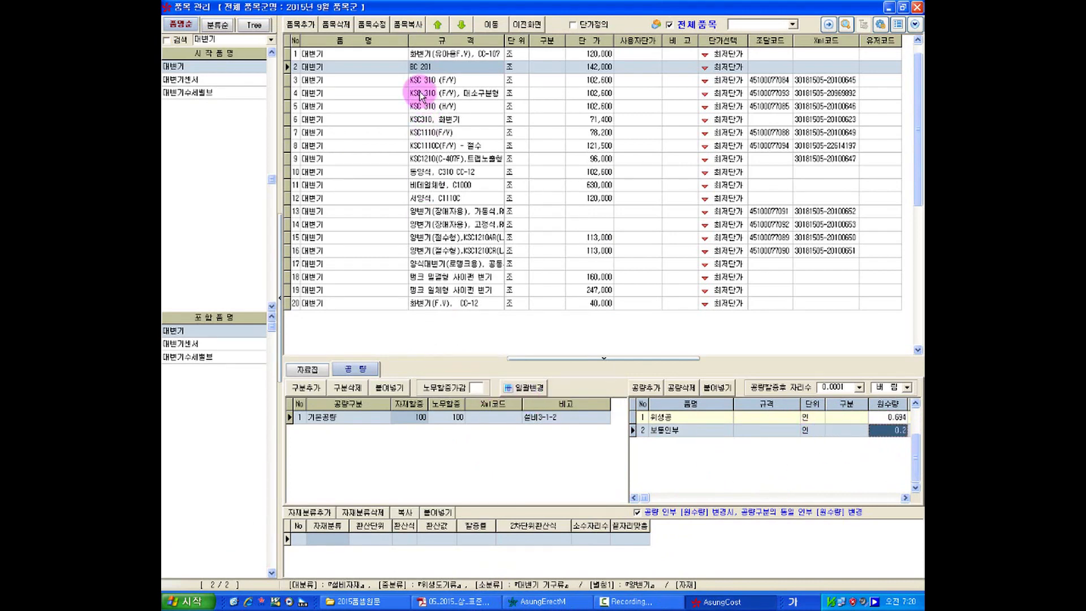
# Step: Review the finished BC 201 item's price sources (자료집) and labour quantities (공량)
pyautogui.click(375, 68)
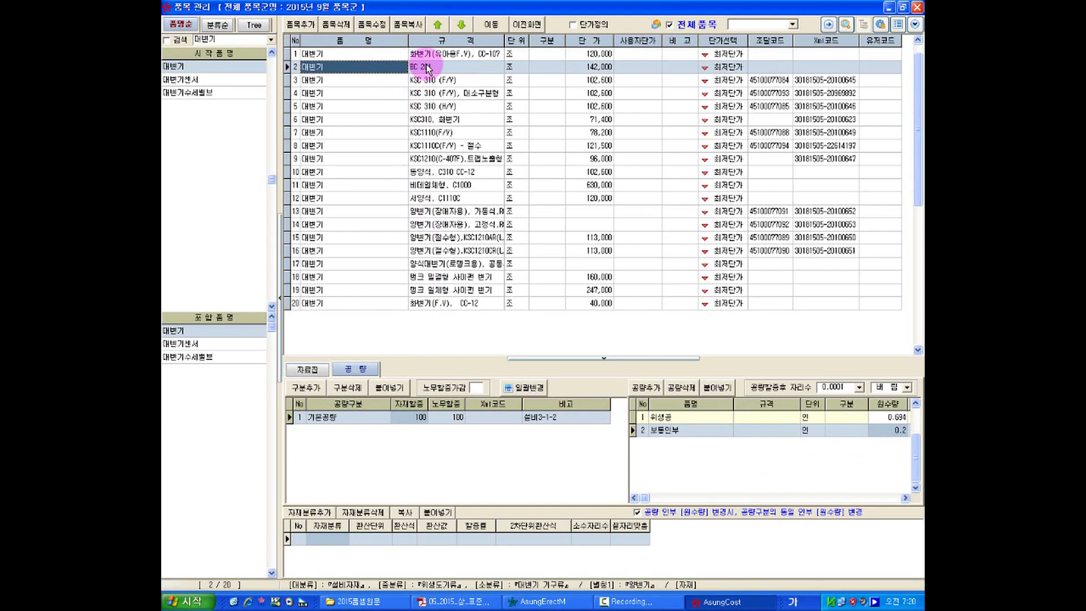
pyautogui.click(434, 68)
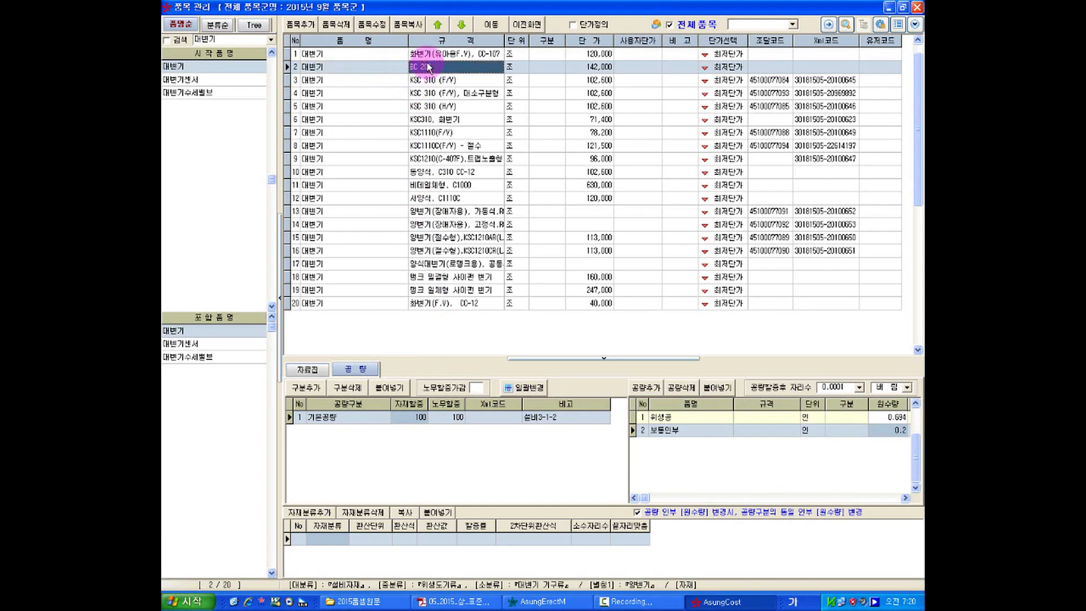
pyautogui.click(315, 372)
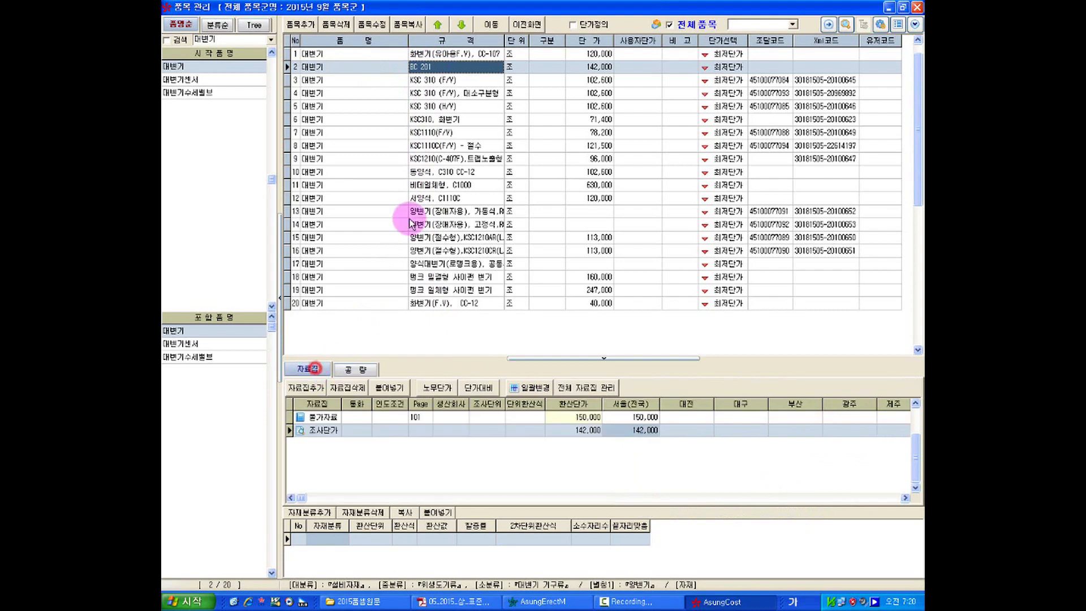
pyautogui.click(349, 372)
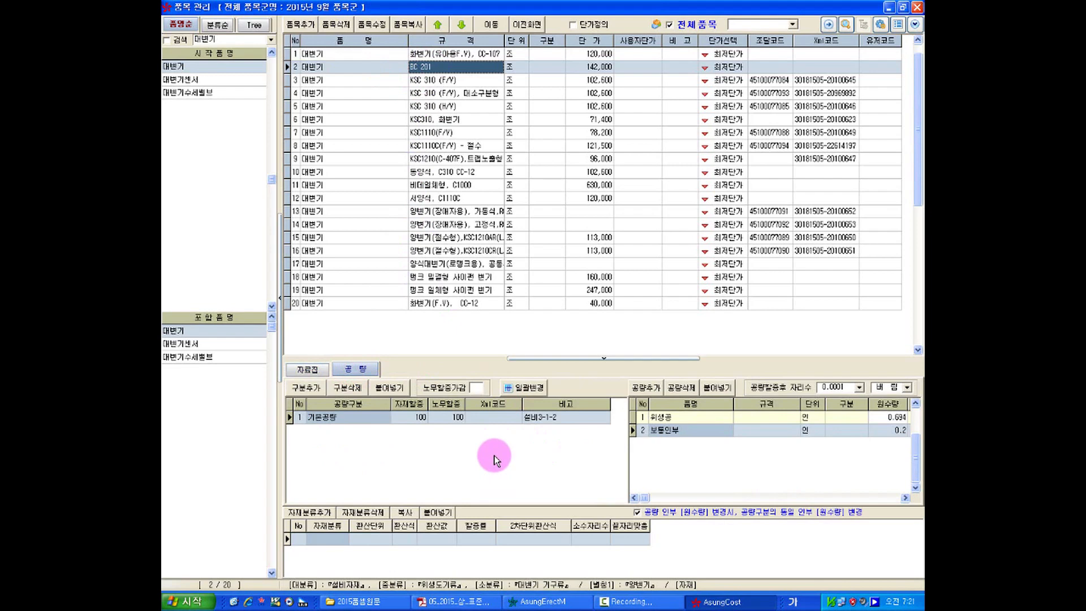
pyautogui.click(325, 370)
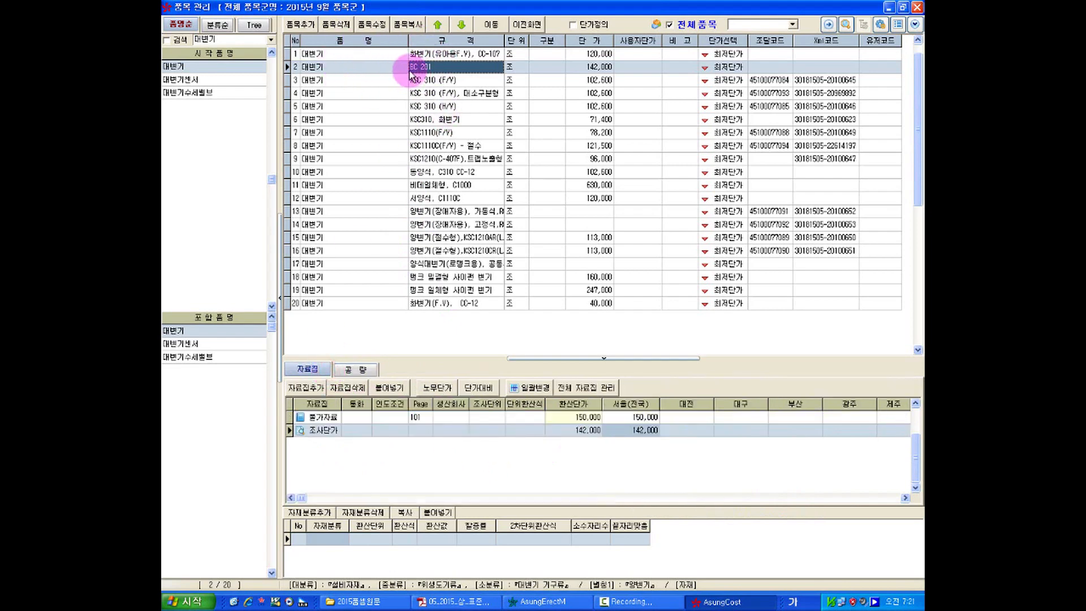
# Step: Close item management, open 품목선택 in AsungErectM and check BC 201's 공량 and 자료집 under 대변기
pyautogui.click(918, 8)
pyautogui.click(588, 35)
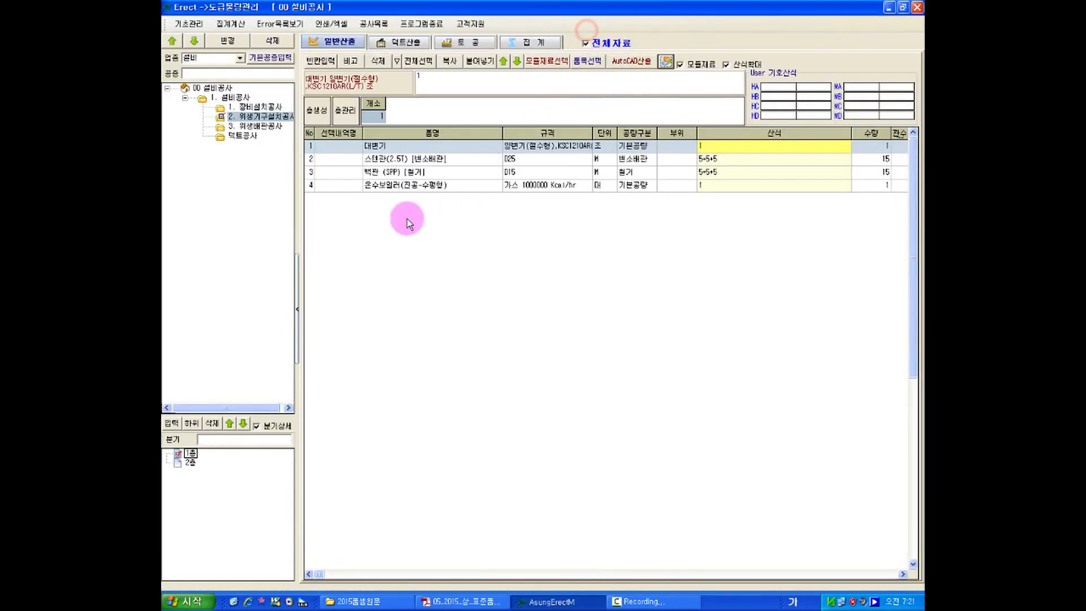
pyautogui.click(591, 62)
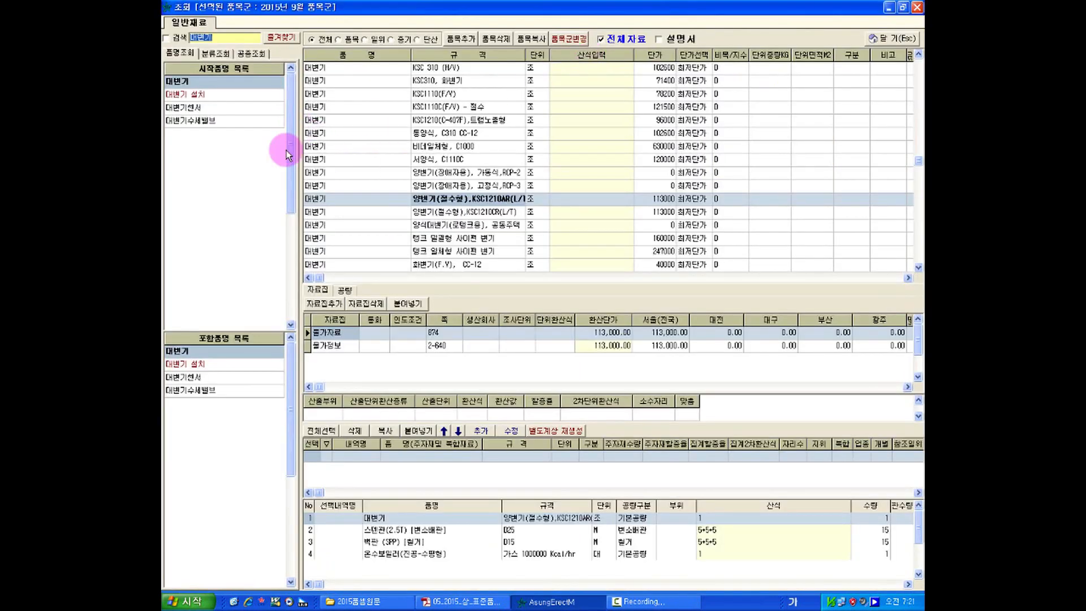
pyautogui.click(207, 83)
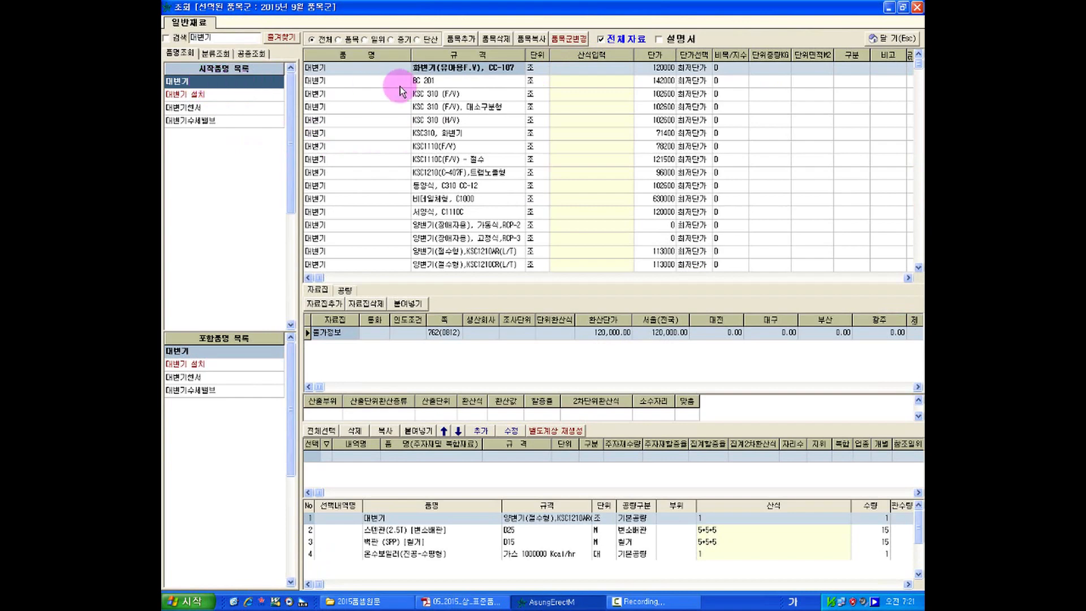
pyautogui.click(419, 85)
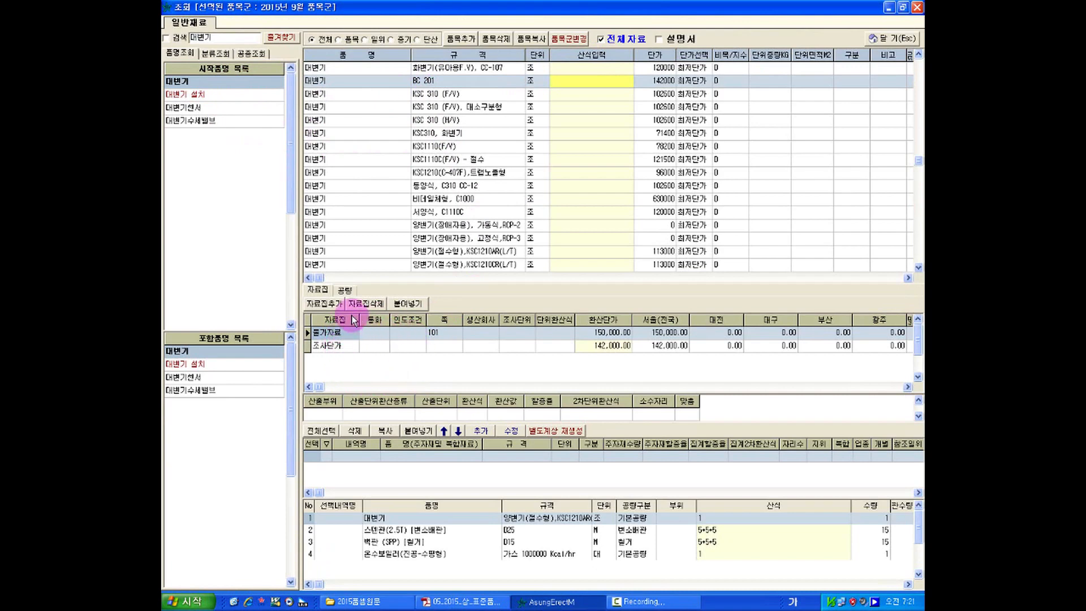
pyautogui.click(344, 290)
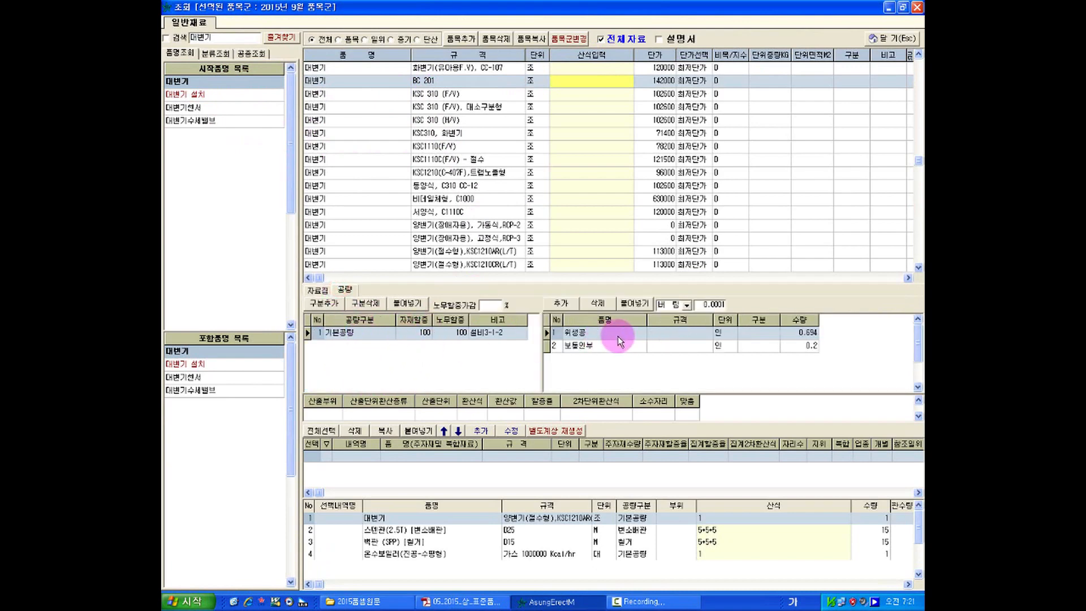
pyautogui.click(316, 291)
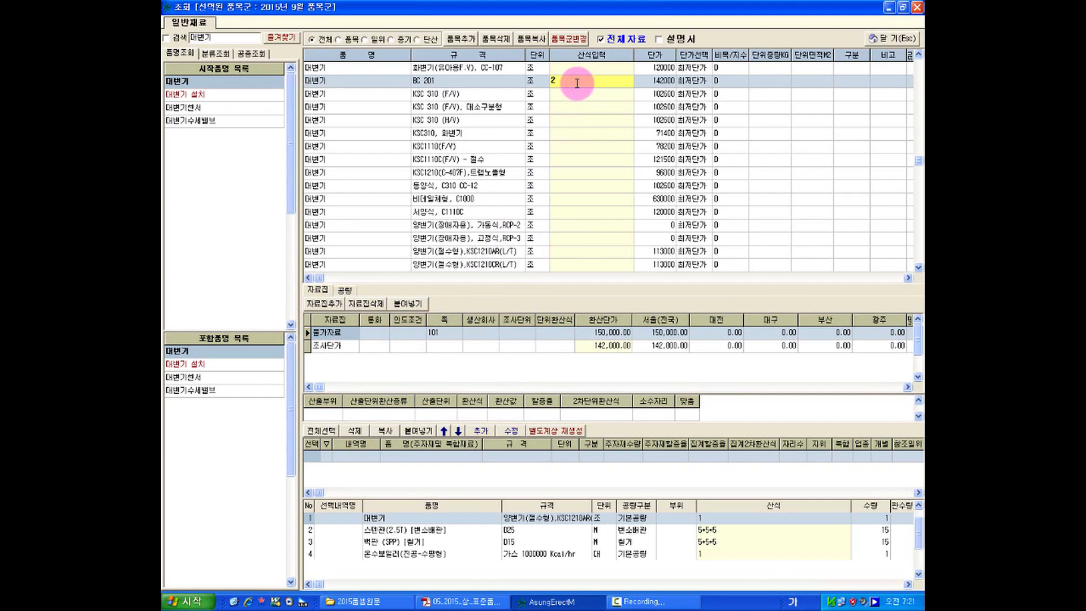
# Step: Add 대변기 BC 201 to the takeoff list with the formula (산식) 2 and select its new row
pyautogui.press('Return')
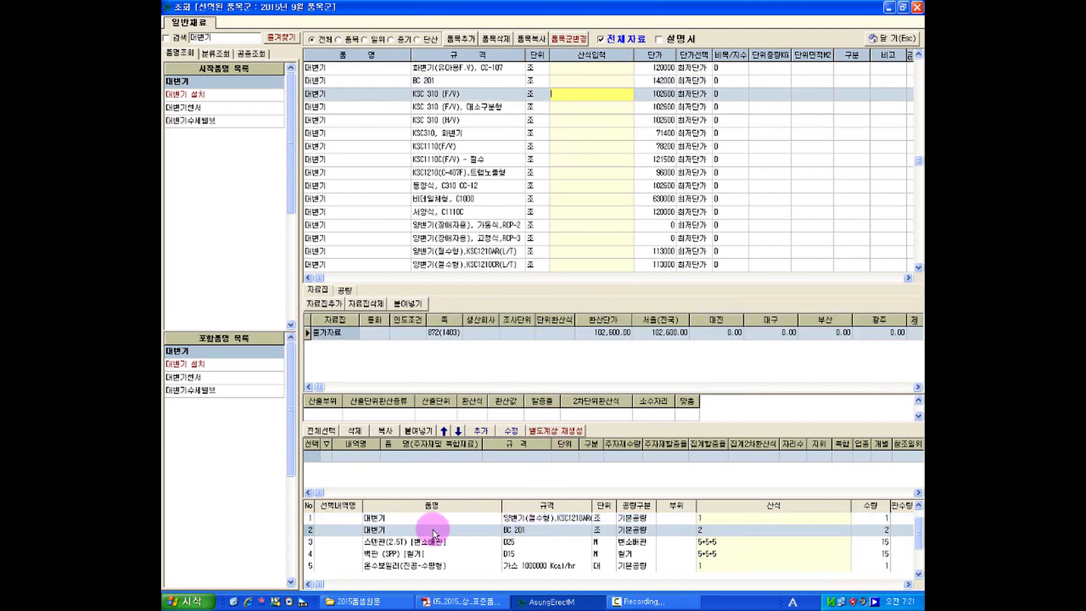
pyautogui.click(547, 529)
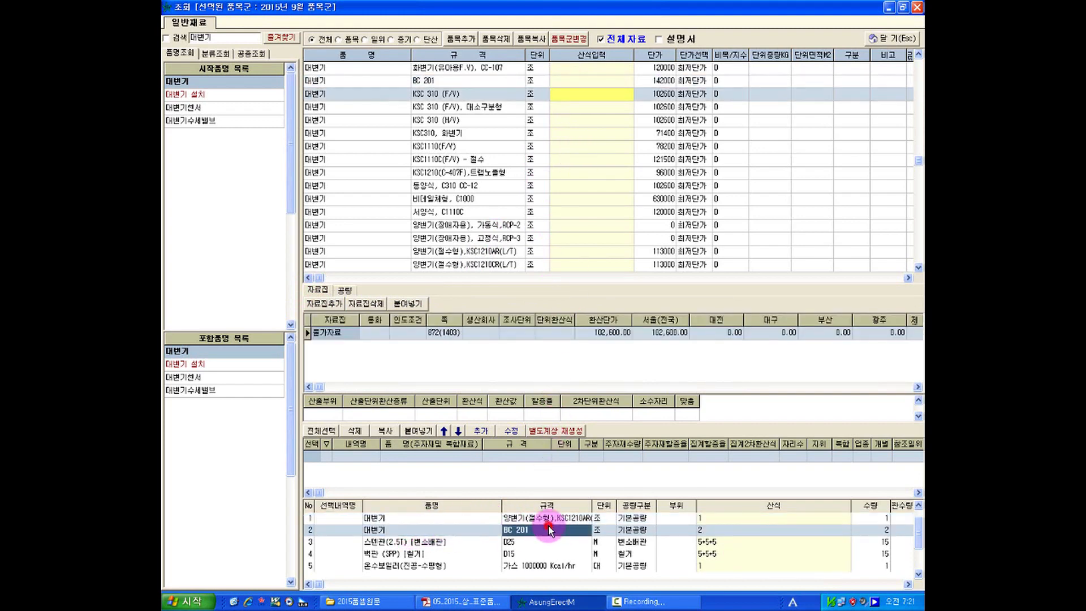
# Step: Close the 품목선택 window after checking the BC 201 row and open item management (품목관리) from the takeoff
pyautogui.click(645, 530)
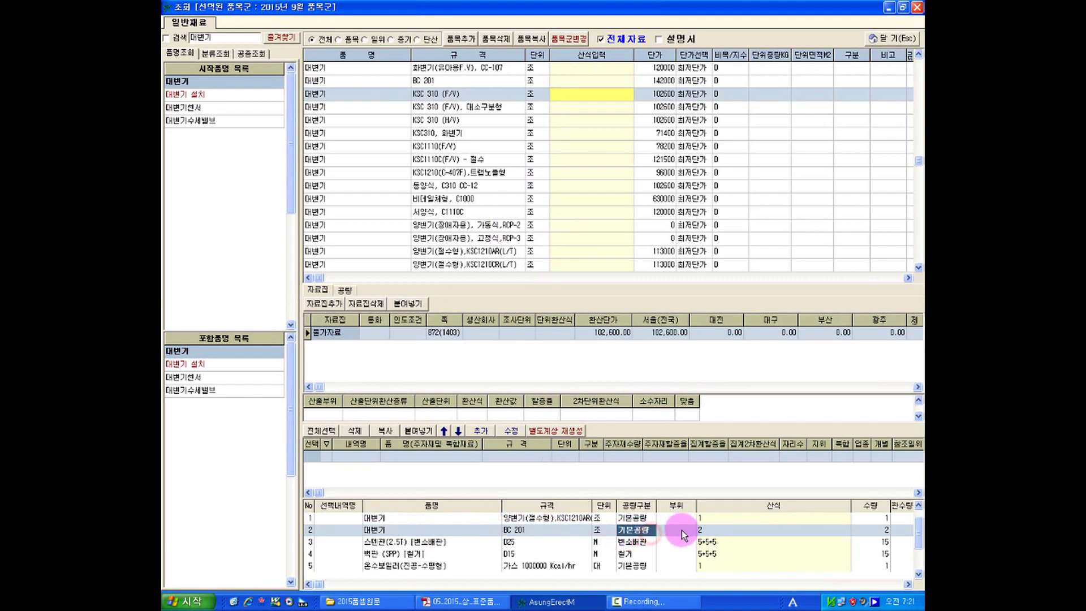
pyautogui.click(892, 38)
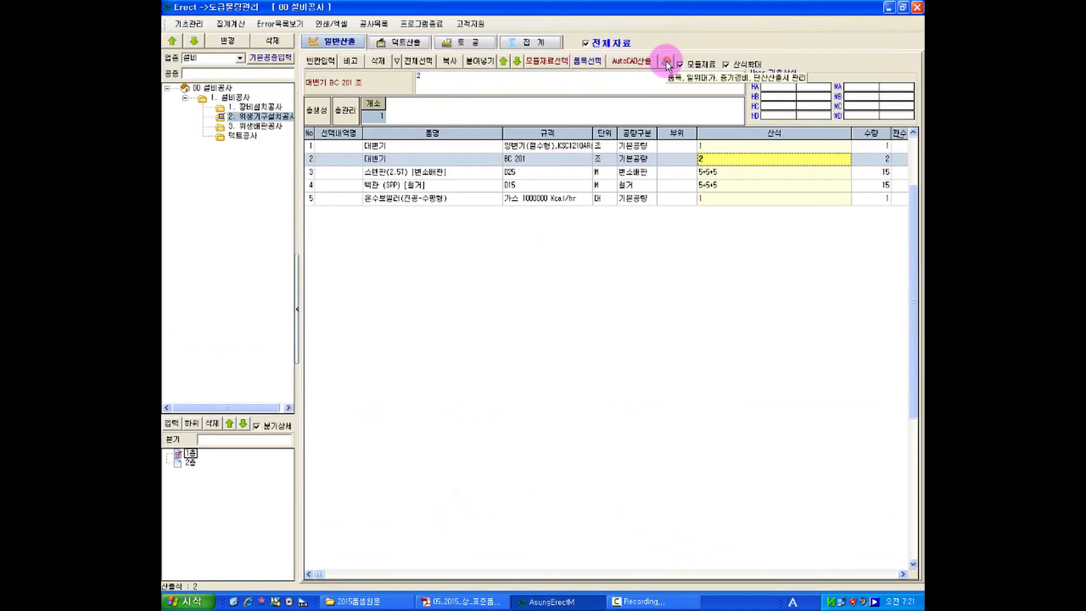
pyautogui.click(667, 64)
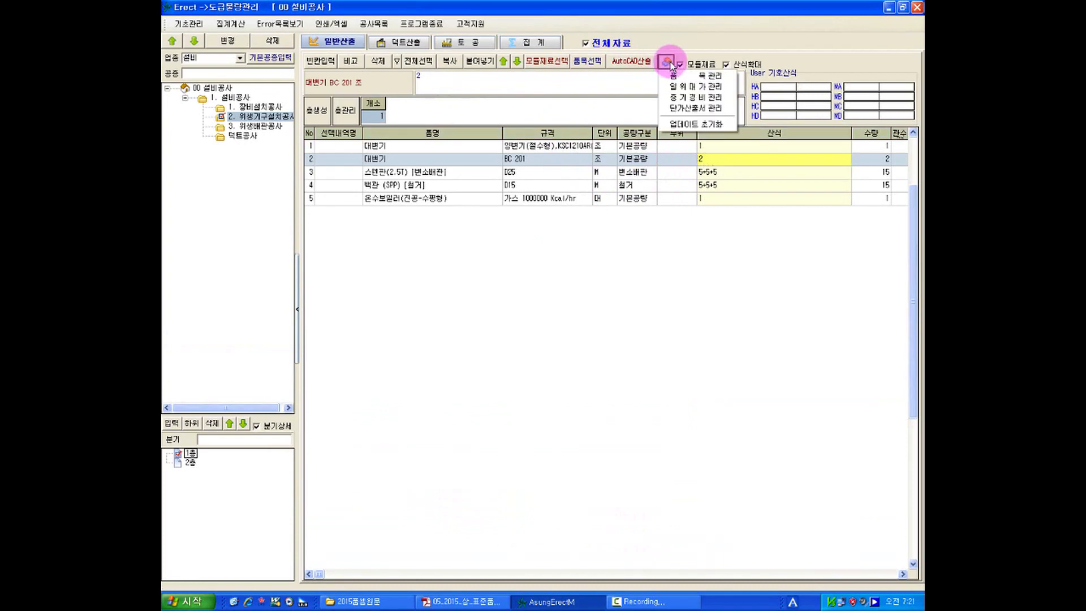
pyautogui.click(674, 78)
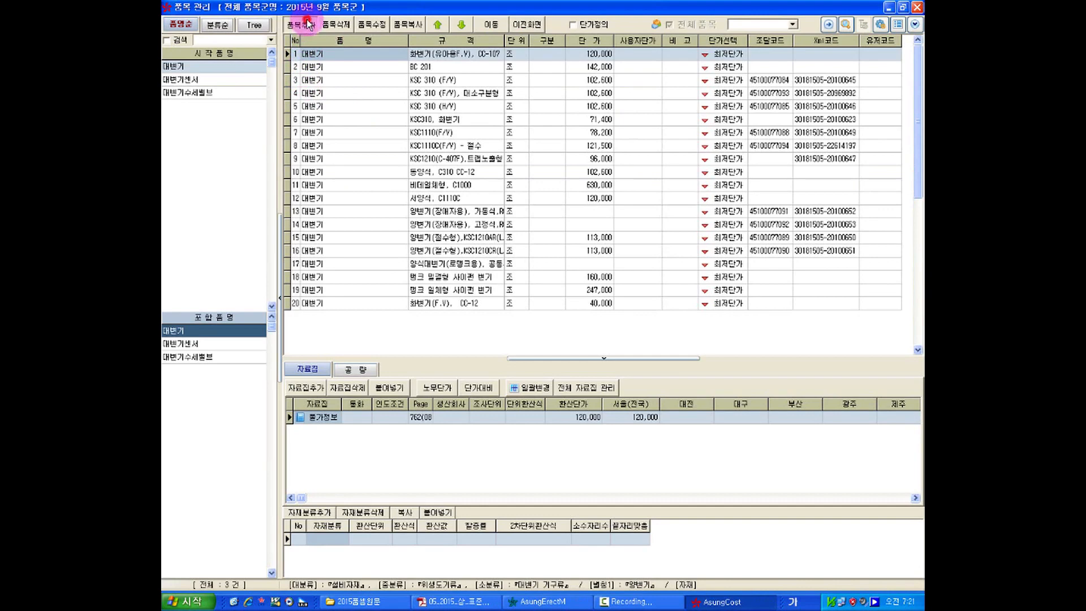
# Step: Open the 품목 추가 form for 대변기 and go through its 대분류, 품명, 규격, 단위 and 구분 fields
pyautogui.click(307, 24)
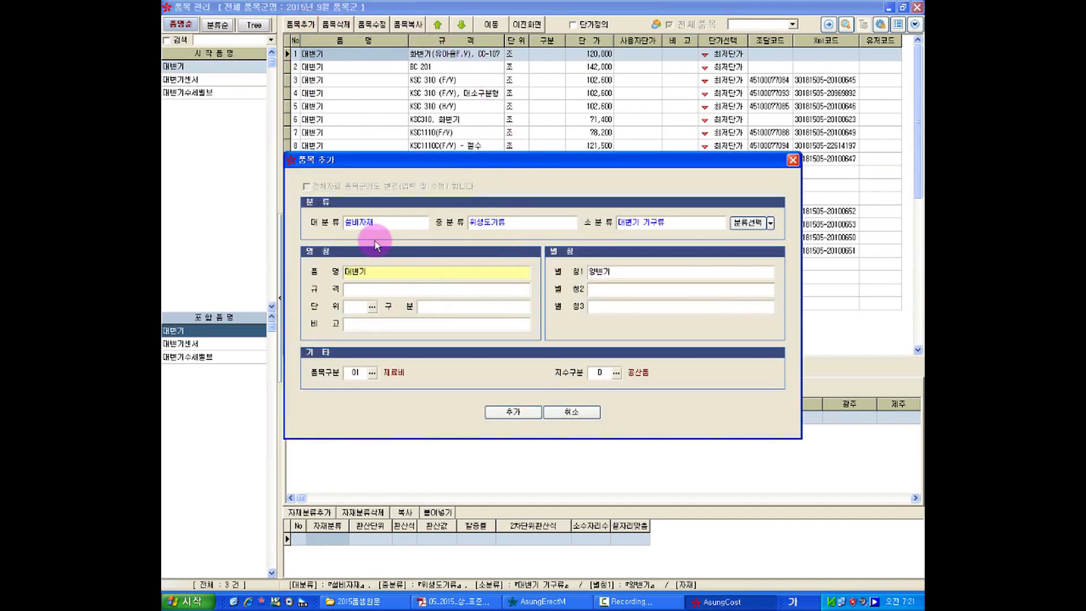
pyautogui.click(408, 222)
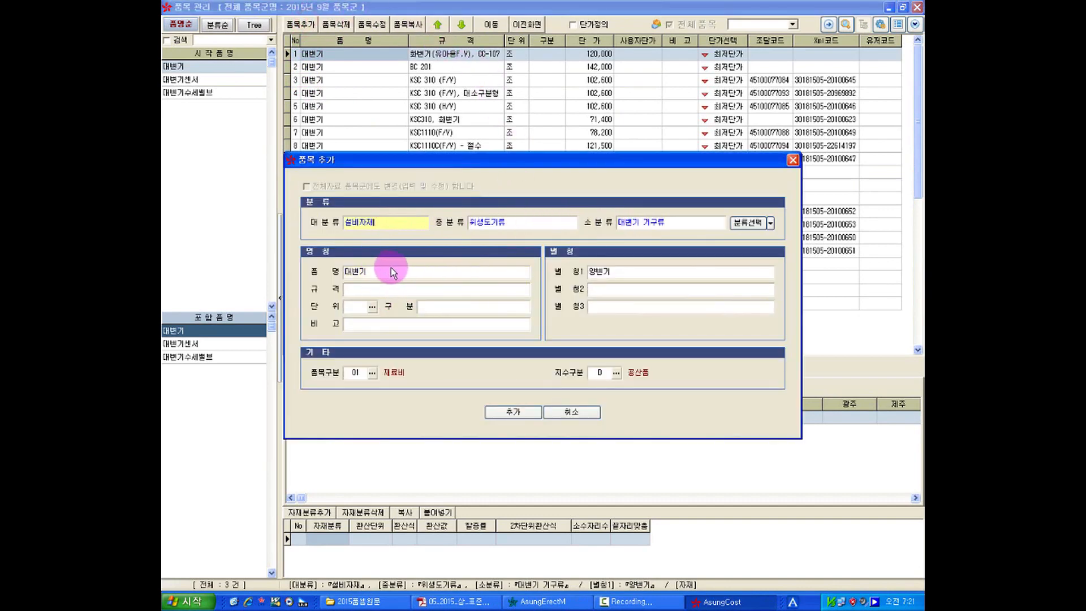
pyautogui.click(376, 270)
pyautogui.click(367, 290)
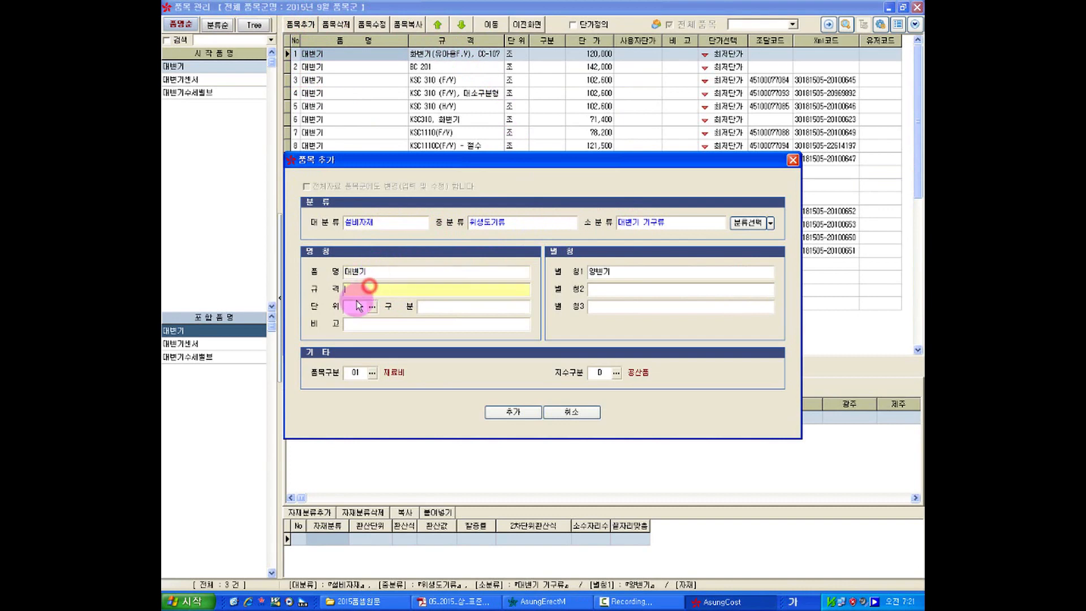
pyautogui.click(358, 305)
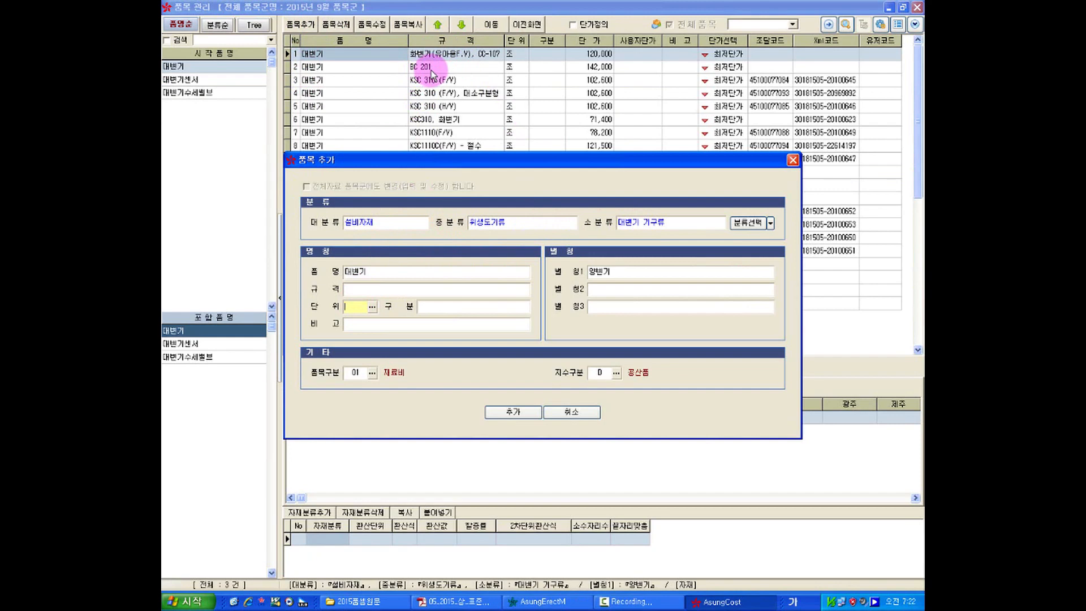
pyautogui.click(426, 306)
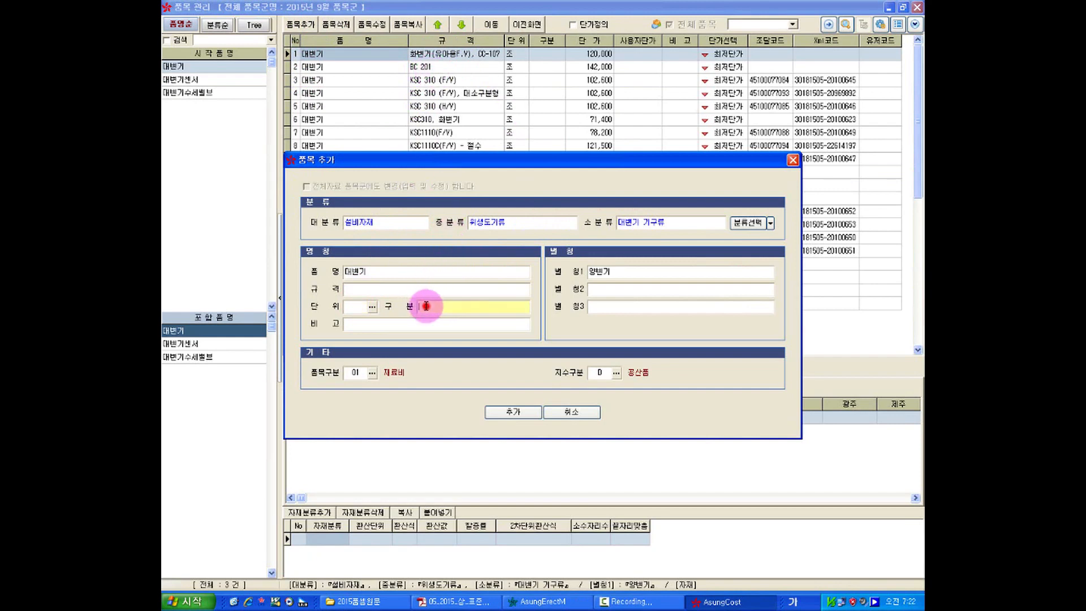
# Step: Try to register another 대변기 item with 규격 BC 201 and 단위 조
pyautogui.click(378, 290)
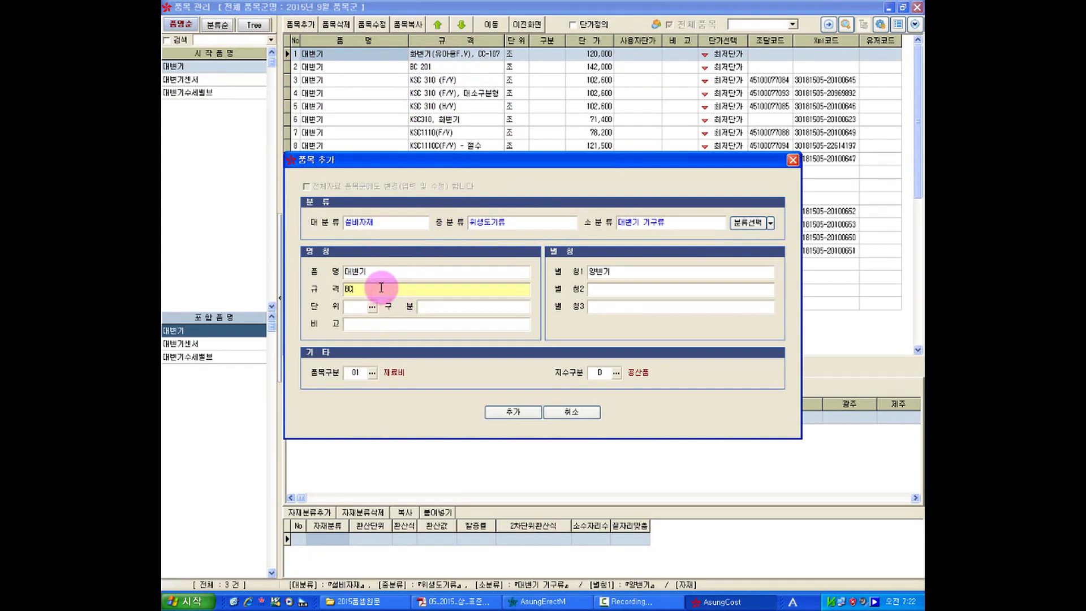
pyautogui.press('Return')
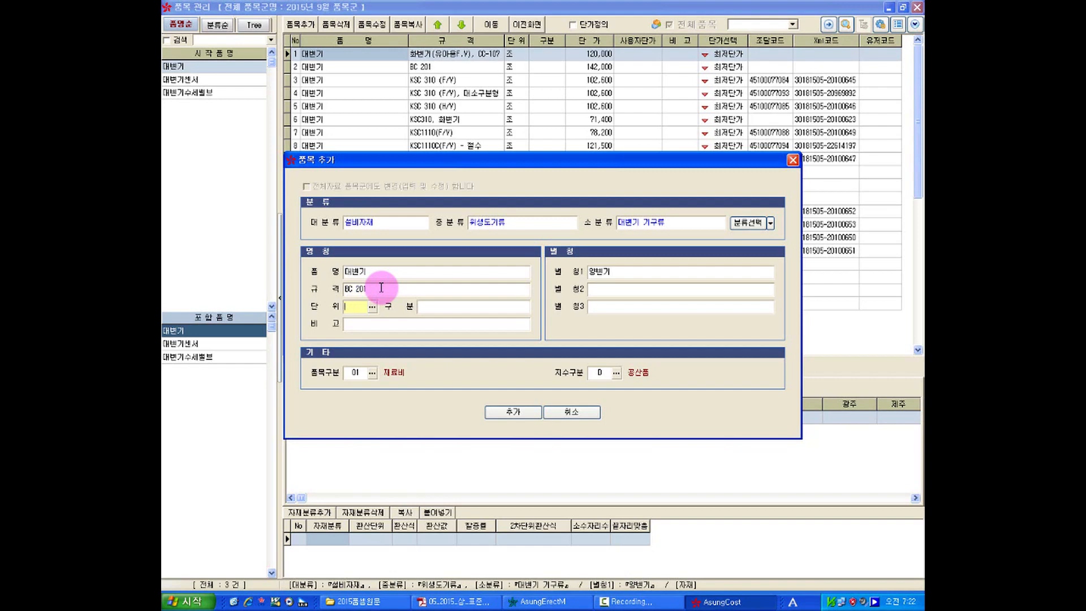
pyautogui.press('Return')
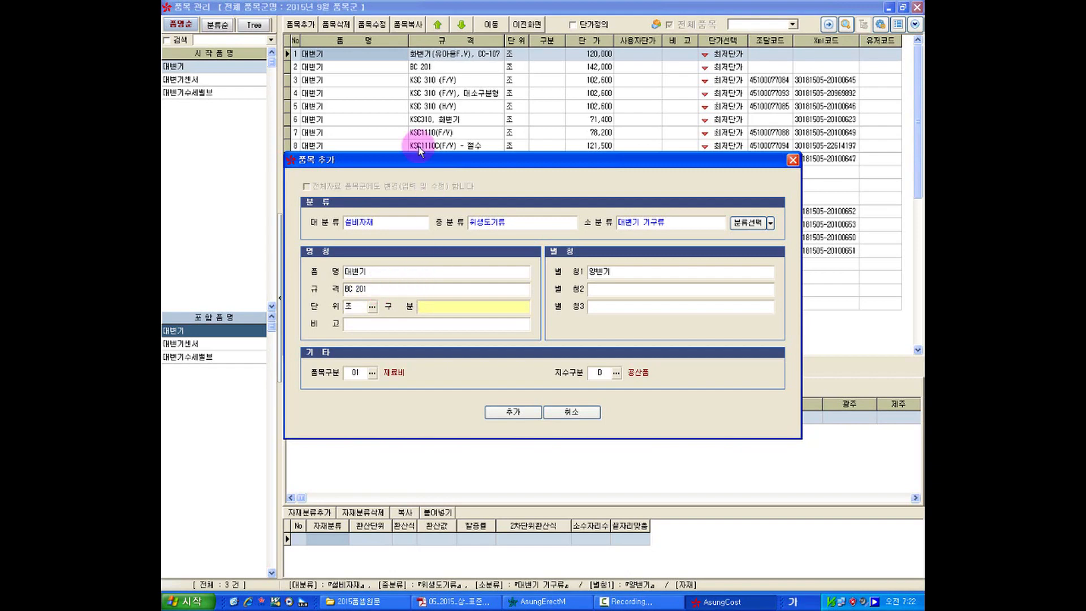
pyautogui.click(500, 412)
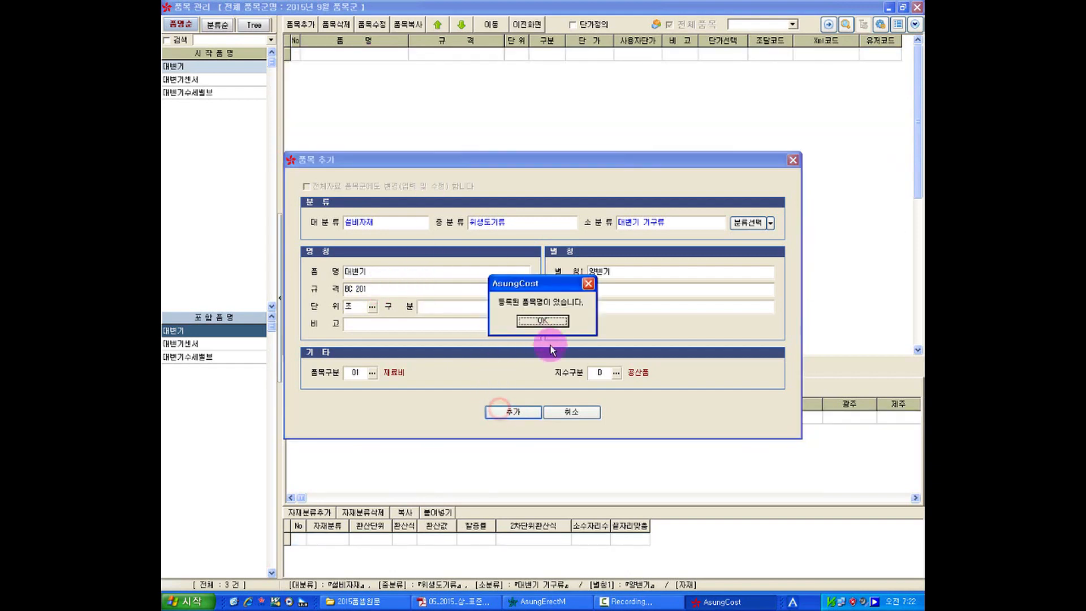
pyautogui.click(542, 321)
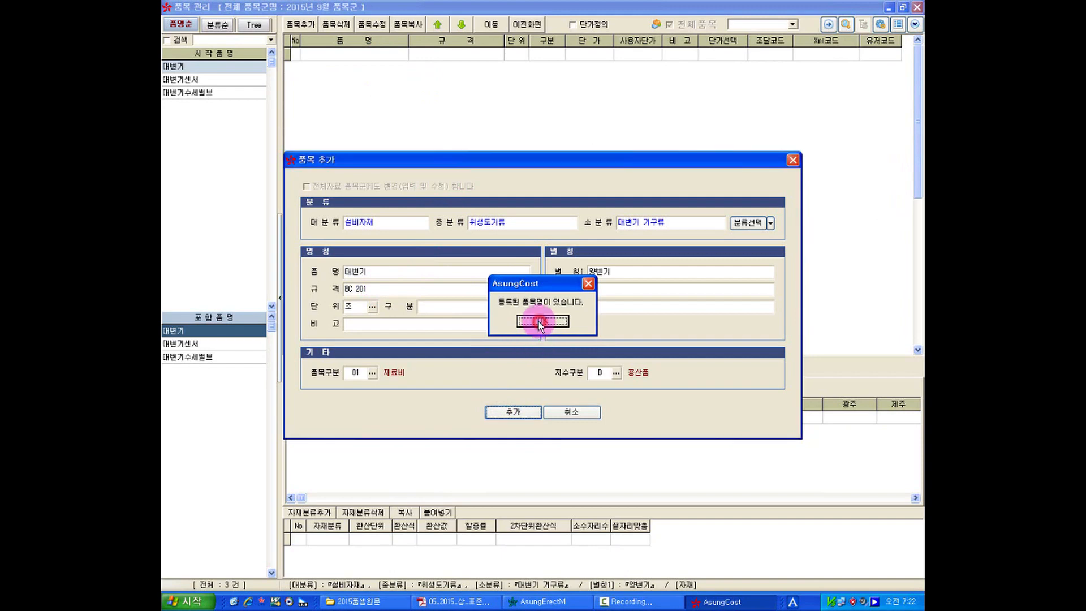